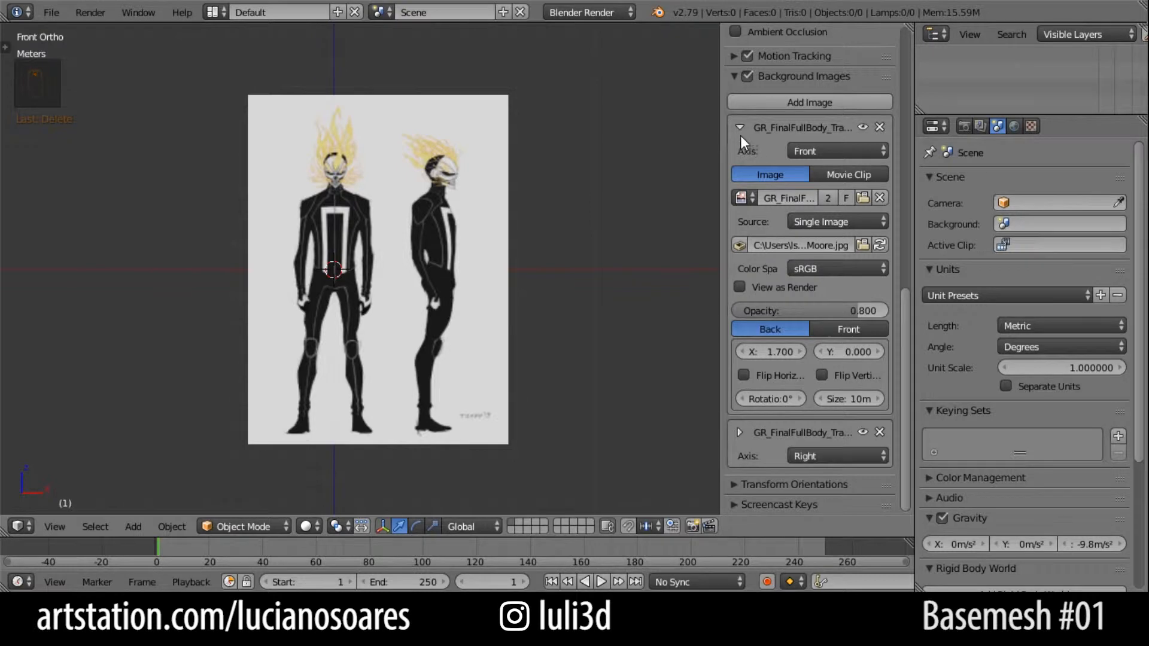
Examine the Front and Right background image settings and compare both reference views of the character.
{"action": "left_click", "coordinate": [740, 127]}
{"action": "left_click", "coordinate": [739, 180]}
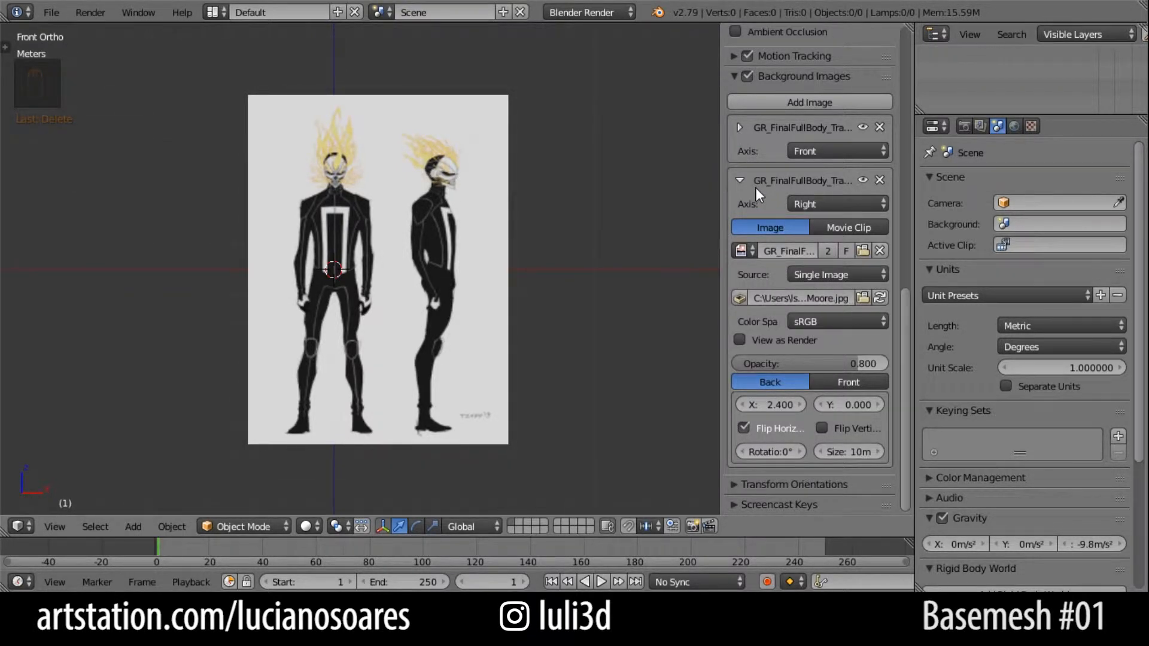
{"action": "left_click", "coordinate": [740, 180]}
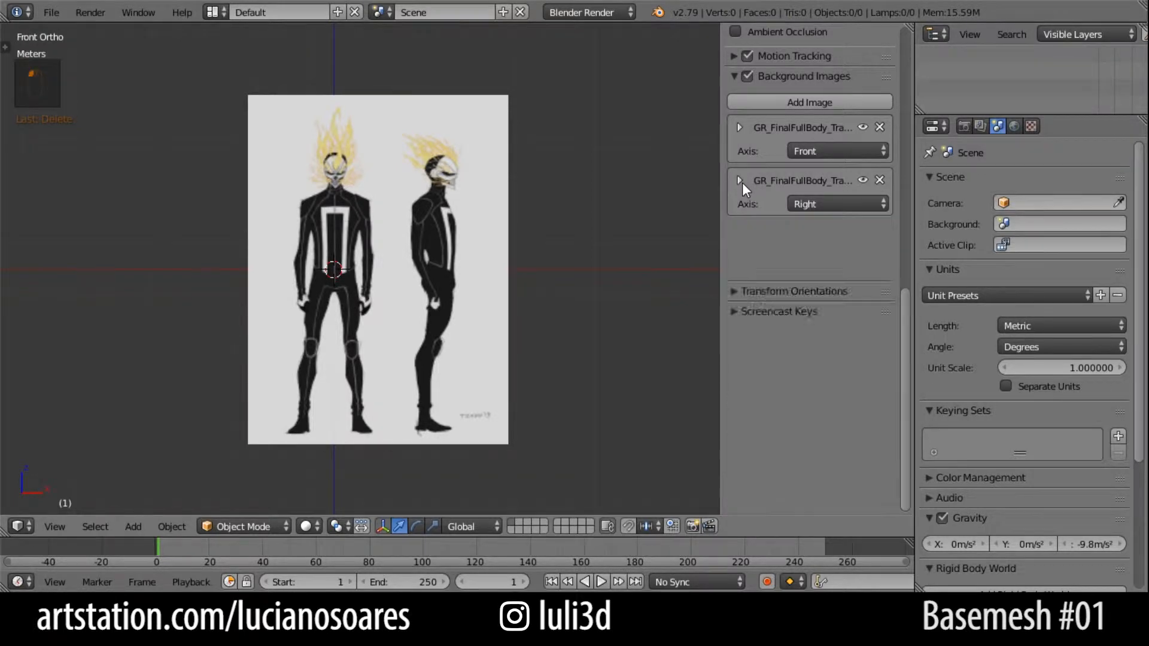
{"action": "scroll", "coordinate": [302, 262], "scroll_direction": "up", "scroll_amount": 2}
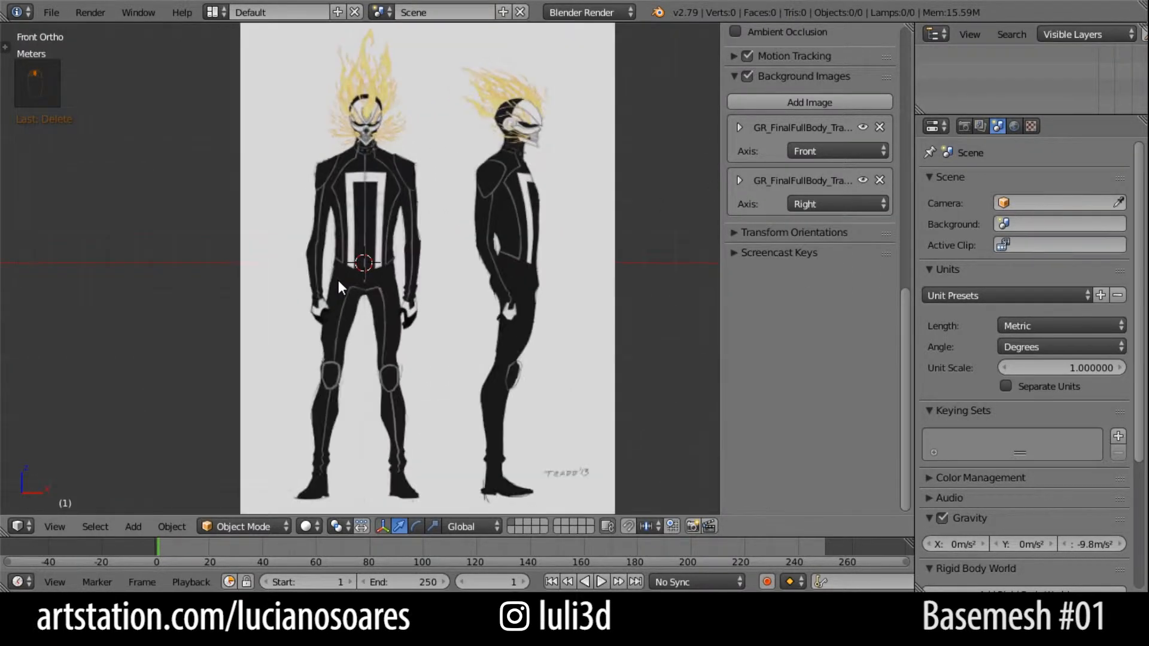
{"action": "middle_click_drag", "start_coordinate": [367, 225], "coordinate": [422, 208], "text": "shift"}
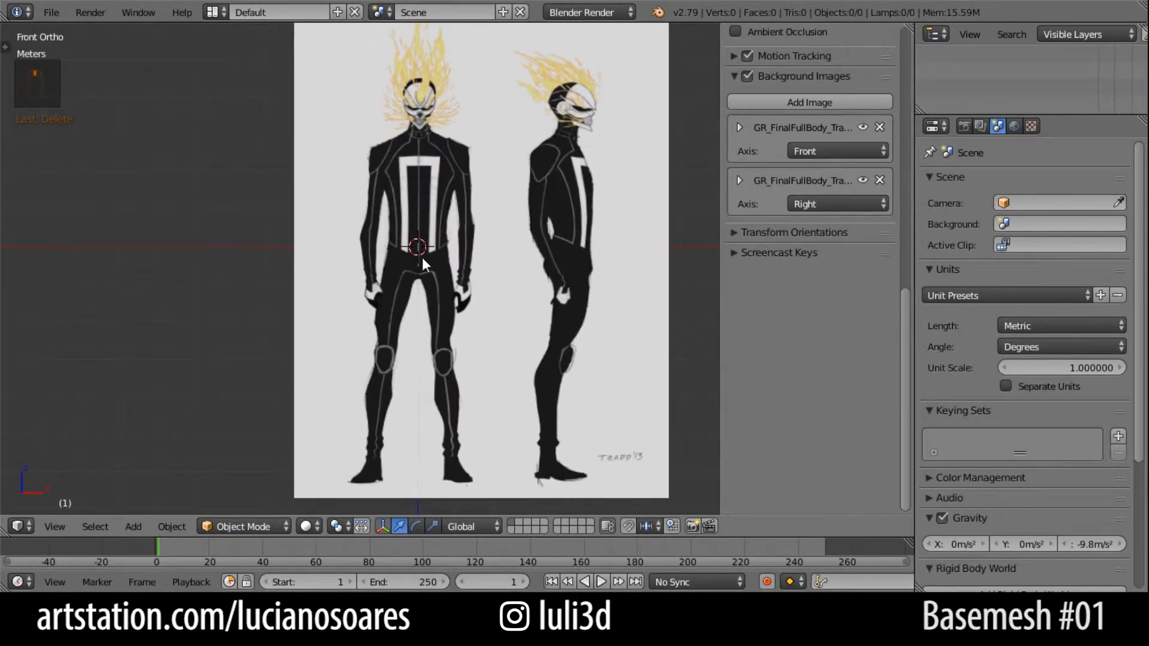
{"action": "key", "text": "KP_3"}
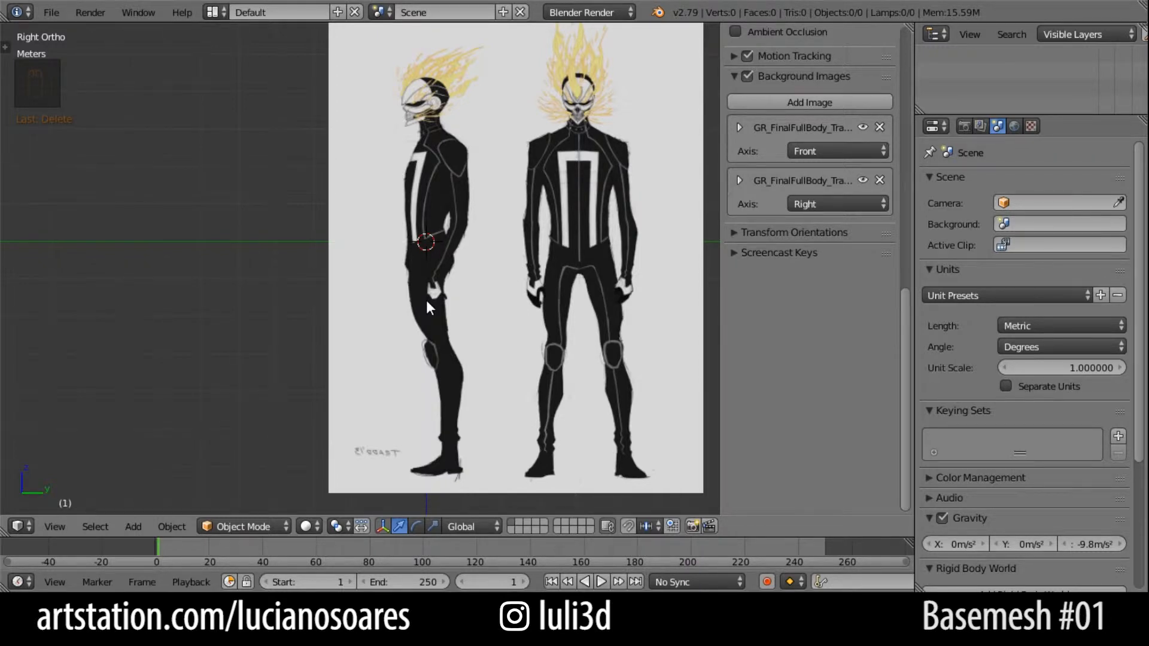
{"action": "key", "text": "KP_1"}
{"action": "key", "text": "KP_3"}
{"action": "key", "text": "KP_1"}
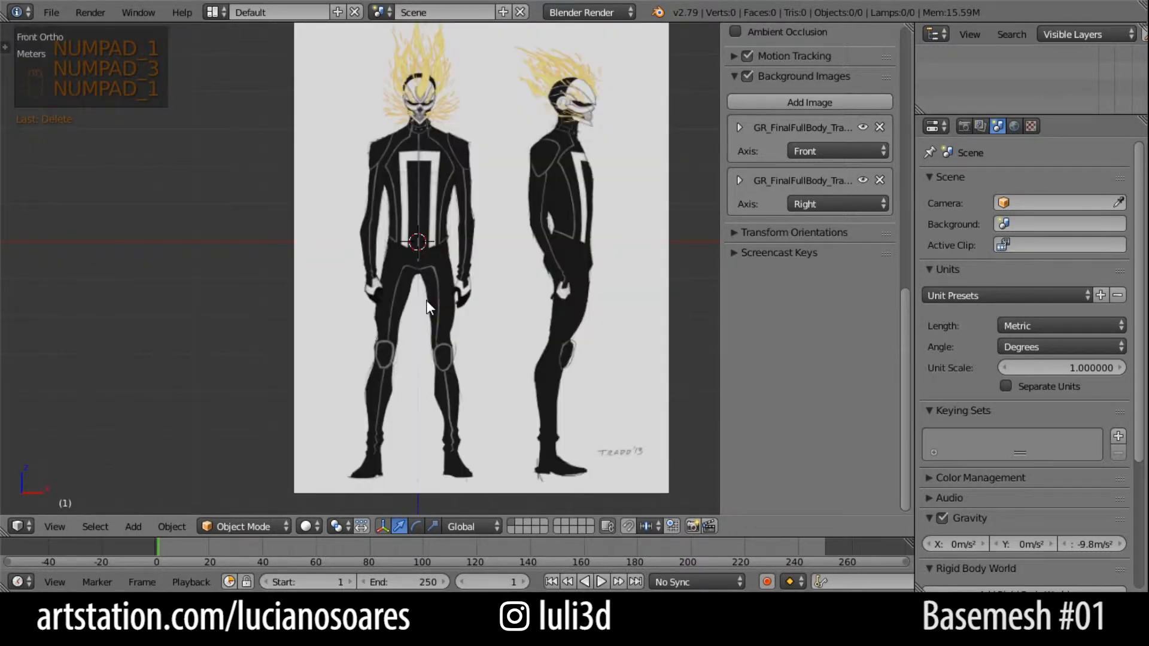
Split the 3D view into two side-by-side viewports, front view and right view, each framed on the full-body reference.
{"action": "key", "text": "n"}
{"action": "scroll", "coordinate": [515, 278], "scroll_direction": "down", "scroll_amount": 1}
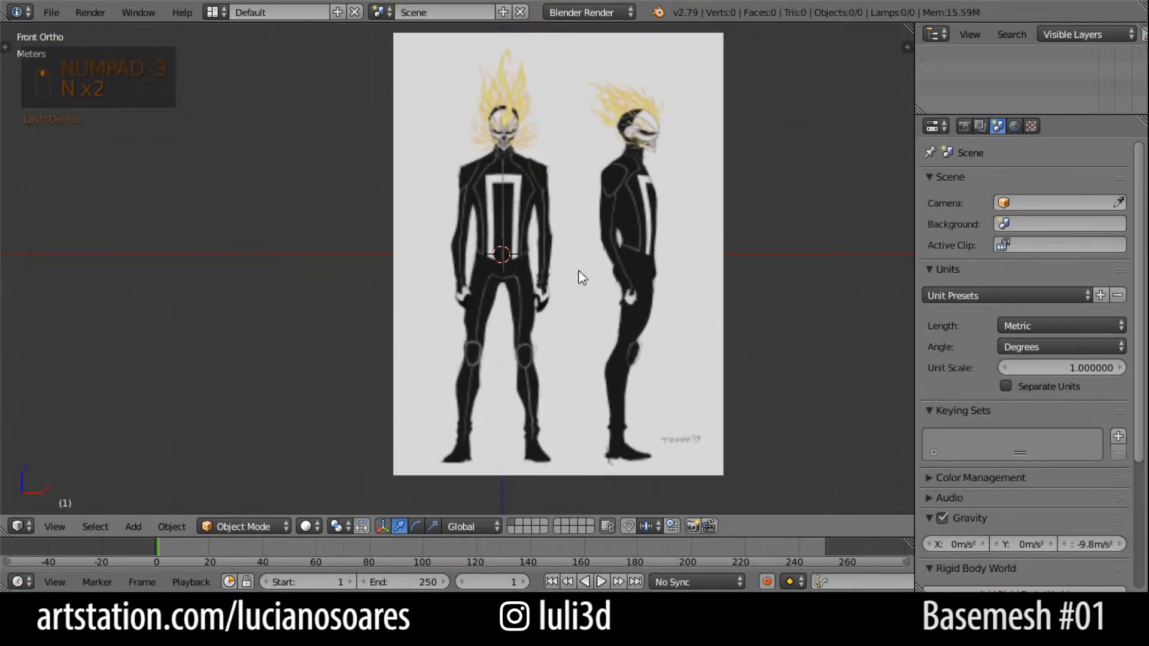
{"action": "left_click_drag", "start_coordinate": [915, 35], "coordinate": [534, 75]}
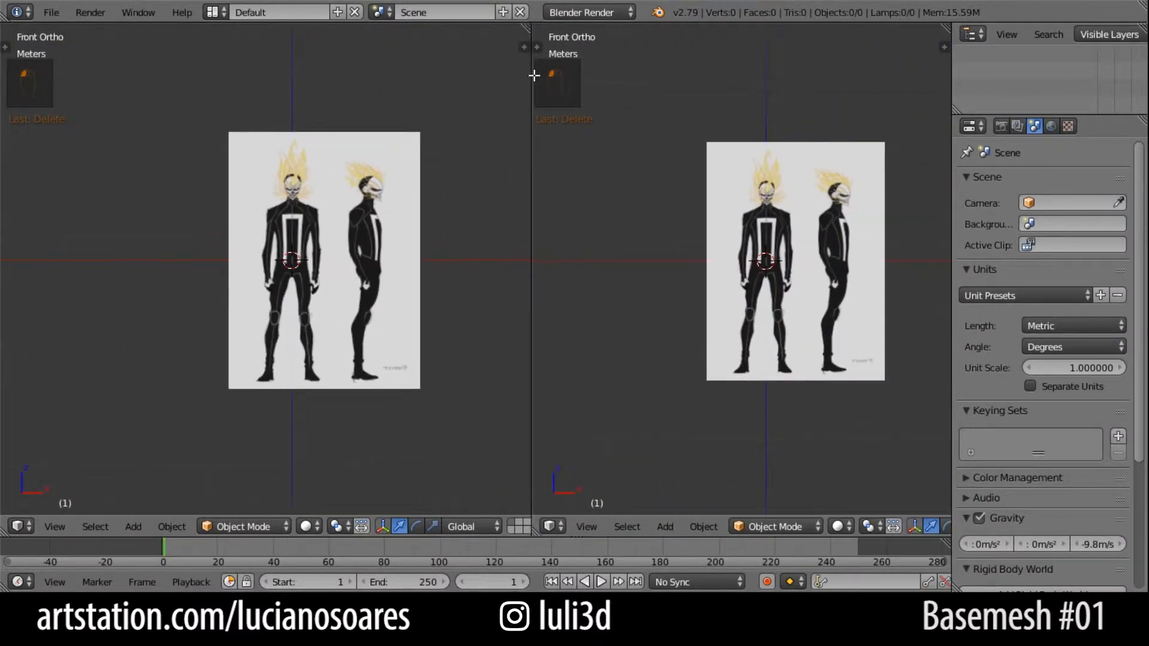
{"action": "scroll", "coordinate": [783, 253], "scroll_direction": "up", "scroll_amount": 5}
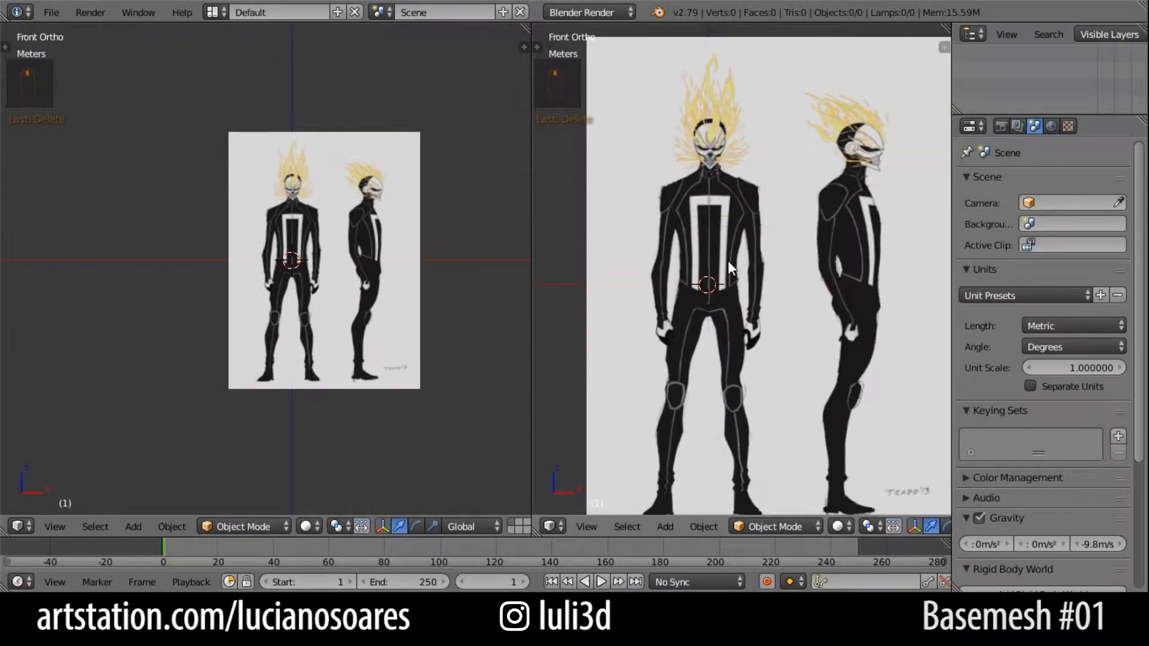
{"action": "key", "text": "KP_3"}
{"action": "middle_click_drag", "start_coordinate": [774, 286], "coordinate": [721, 253], "text": "shift"}
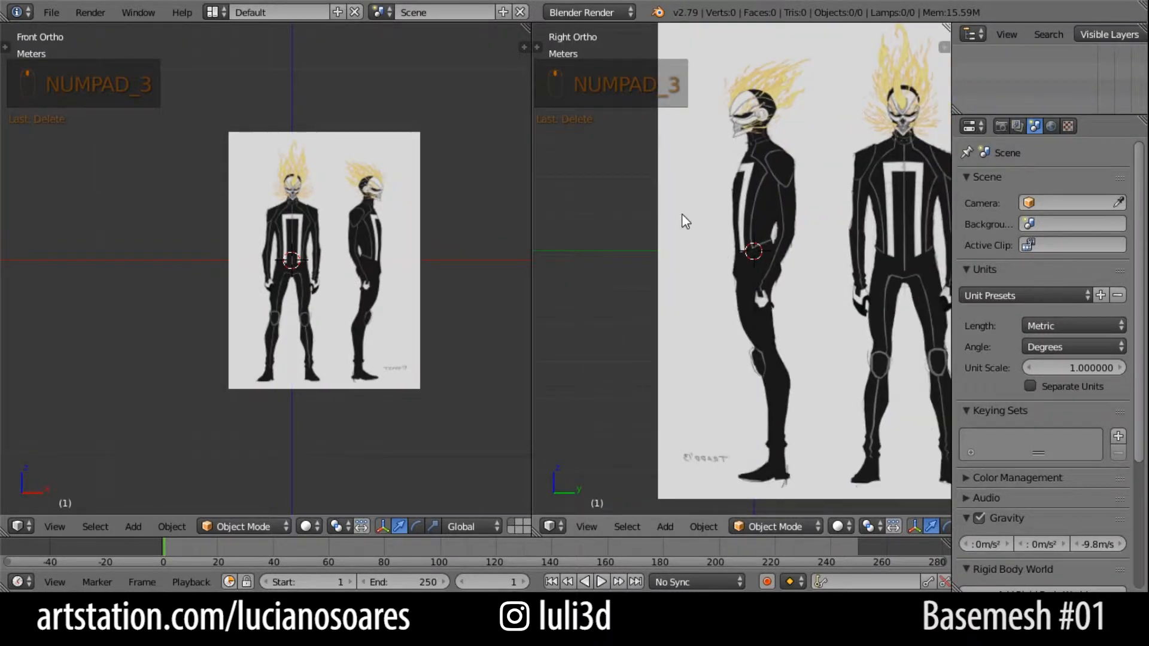
{"action": "scroll", "coordinate": [347, 252], "scroll_direction": "up", "scroll_amount": 4}
{"action": "middle_click_drag", "start_coordinate": [347, 253], "coordinate": [331, 248], "text": "shift"}
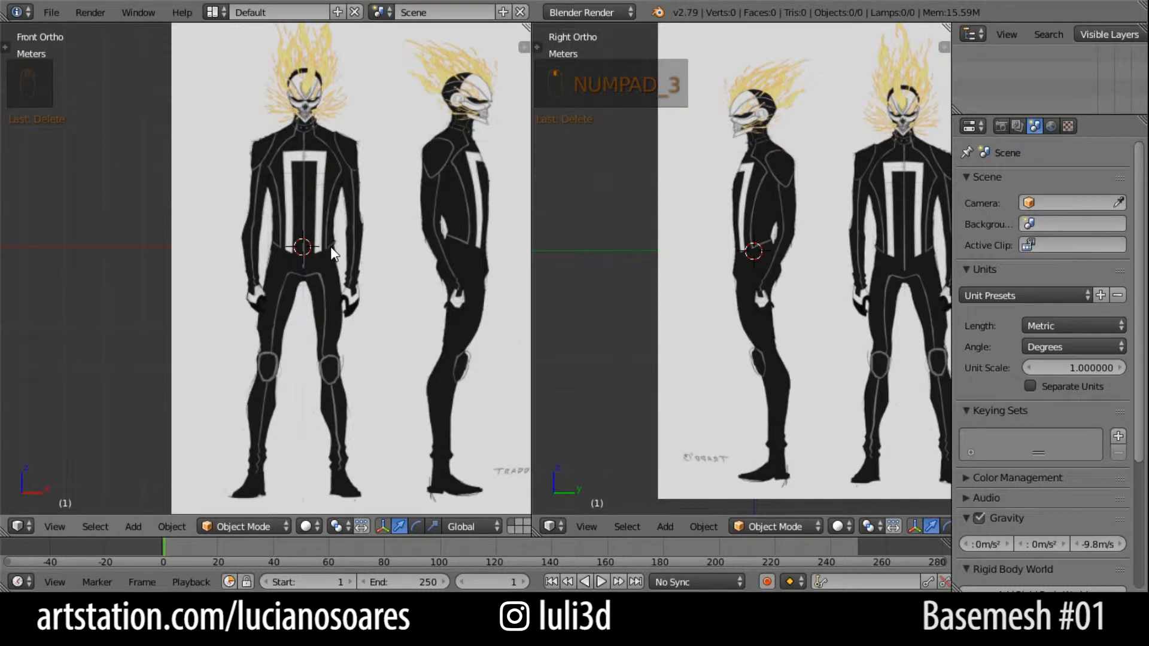
Add a mesh cylinder at the 3D cursor, over the character's waist in the front reference.
{"action": "scroll", "coordinate": [332, 246], "scroll_direction": "up", "scroll_amount": 4}
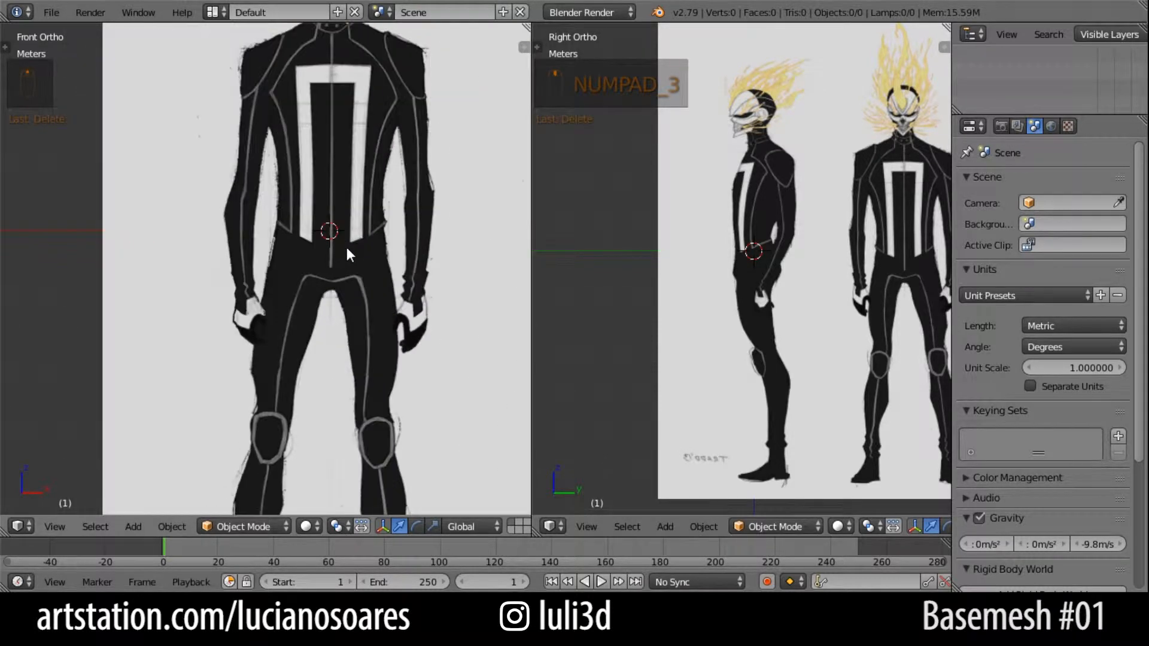
{"action": "scroll", "coordinate": [353, 359], "scroll_direction": "up", "scroll_amount": 1}
{"action": "key", "text": "space"}
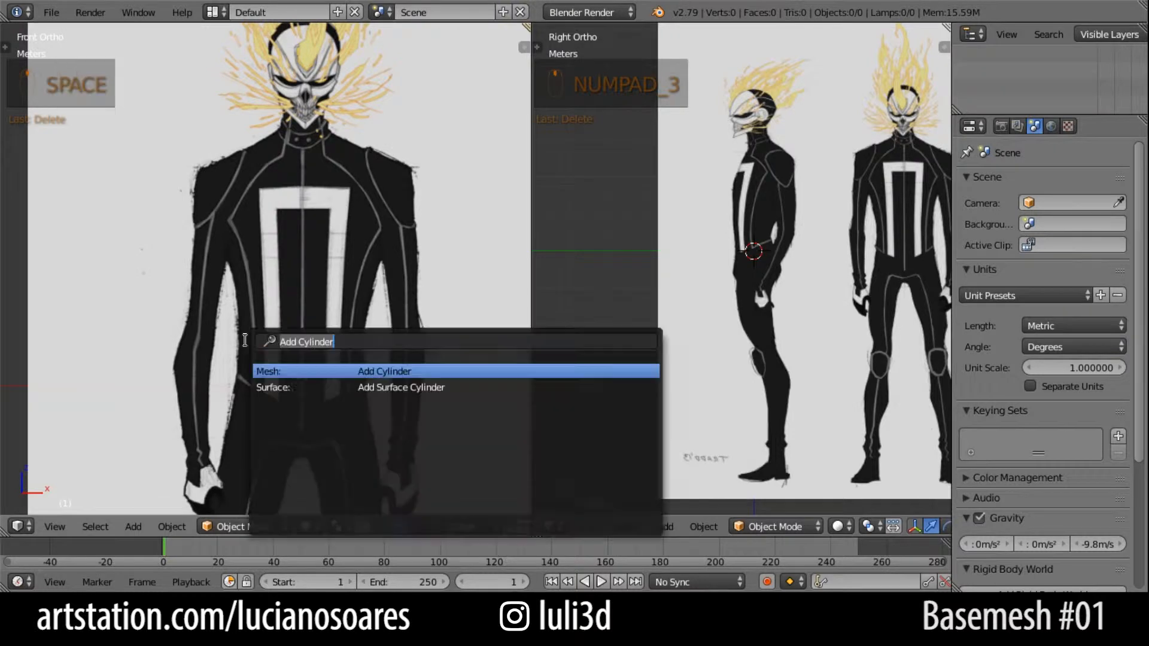
{"action": "type", "text": "add cy"}
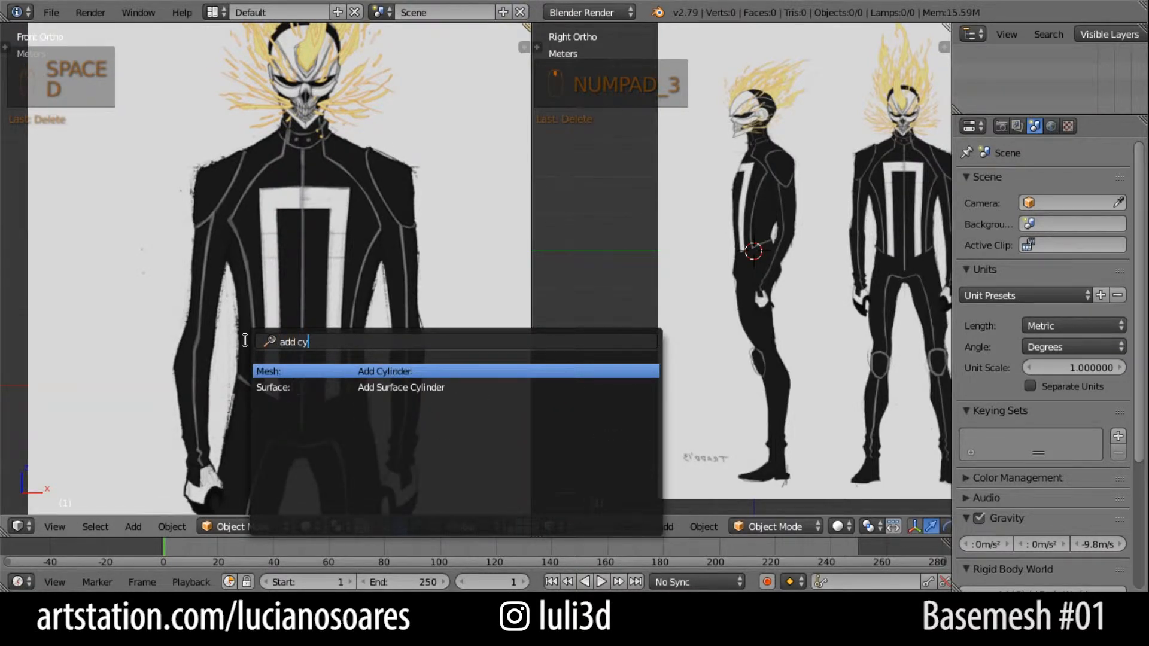
{"action": "key", "text": "Return"}
{"action": "middle_click_drag", "start_coordinate": [380, 401], "coordinate": [379, 302], "text": "shift"}
{"action": "scroll", "coordinate": [379, 301], "scroll_direction": "up", "scroll_amount": 2}
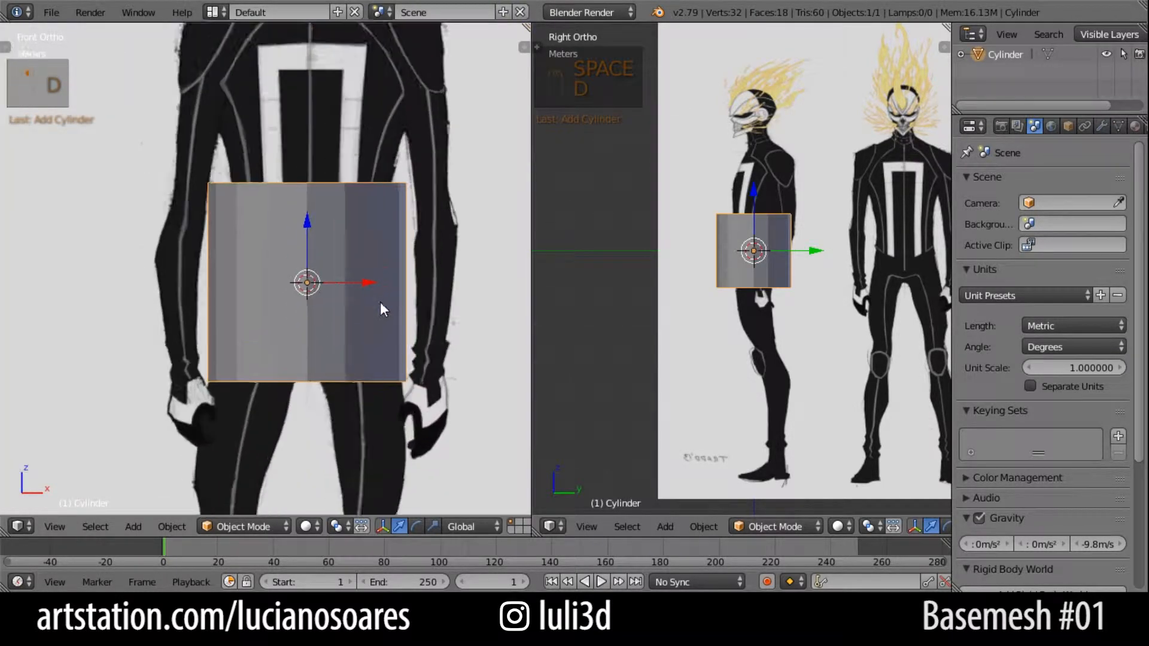
Enter Edit Mode with wireframe shading in the front view and scale the cylinder down to the waist's width.
{"action": "key", "text": "Tab"}
{"action": "key", "text": "z"}
{"action": "key", "text": "s"}
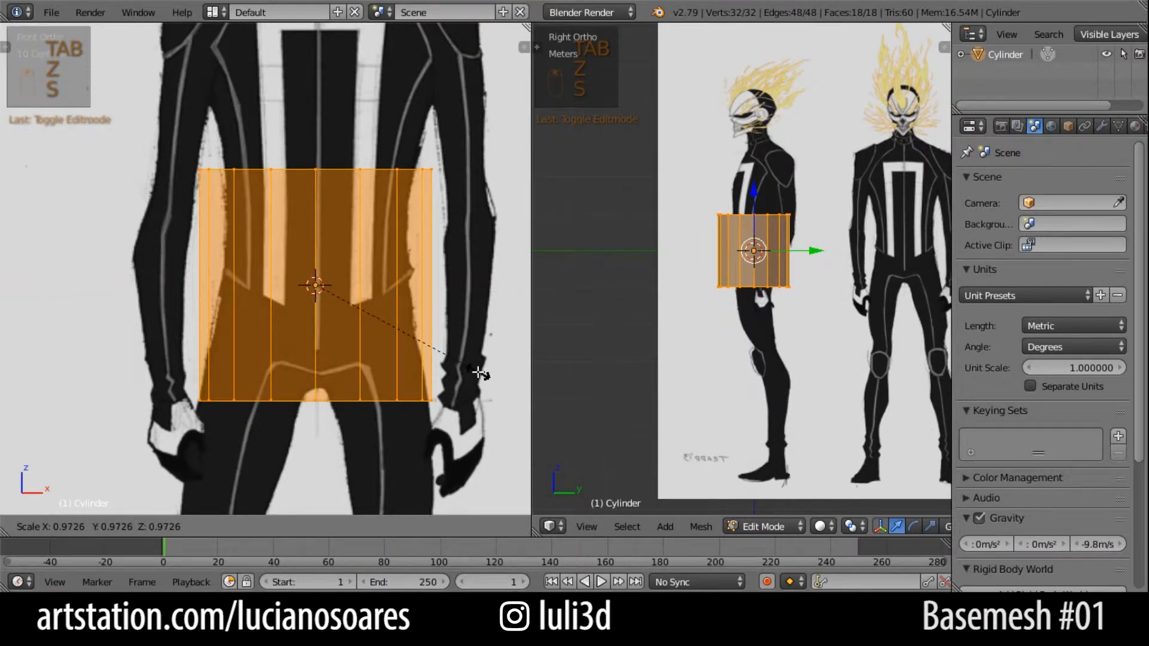
{"action": "left_click", "coordinate": [426, 355]}
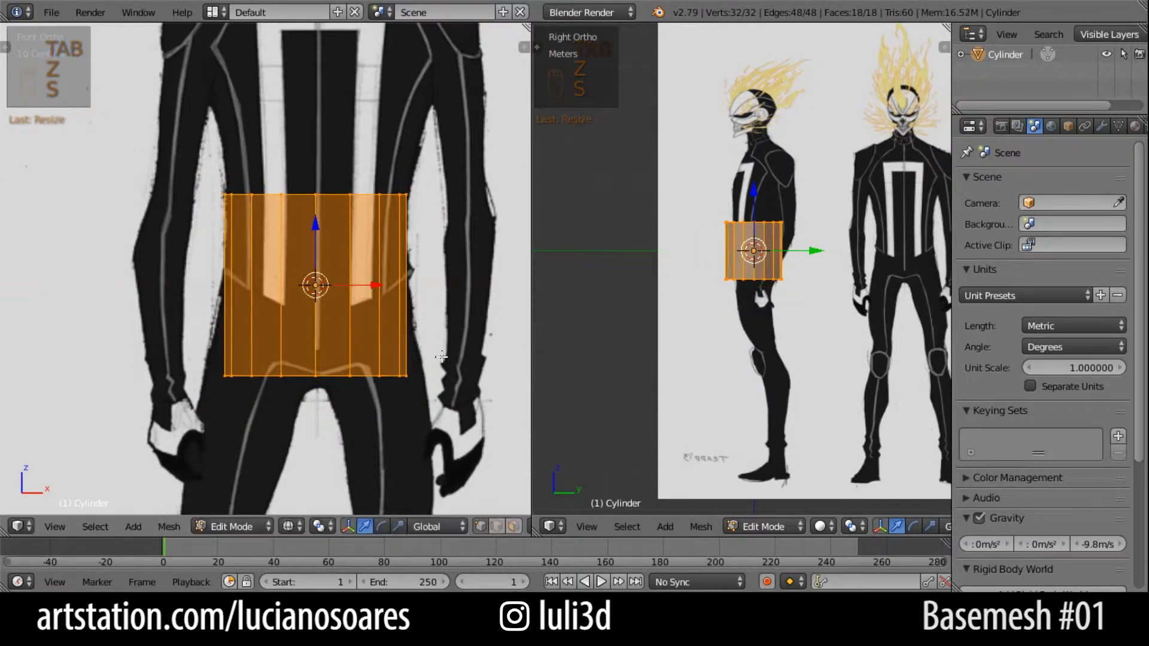
Move the cylinder's bottom edge loop up along Z to the belt line of the front reference.
{"action": "right_click", "coordinate": [369, 376], "text": "alt"}
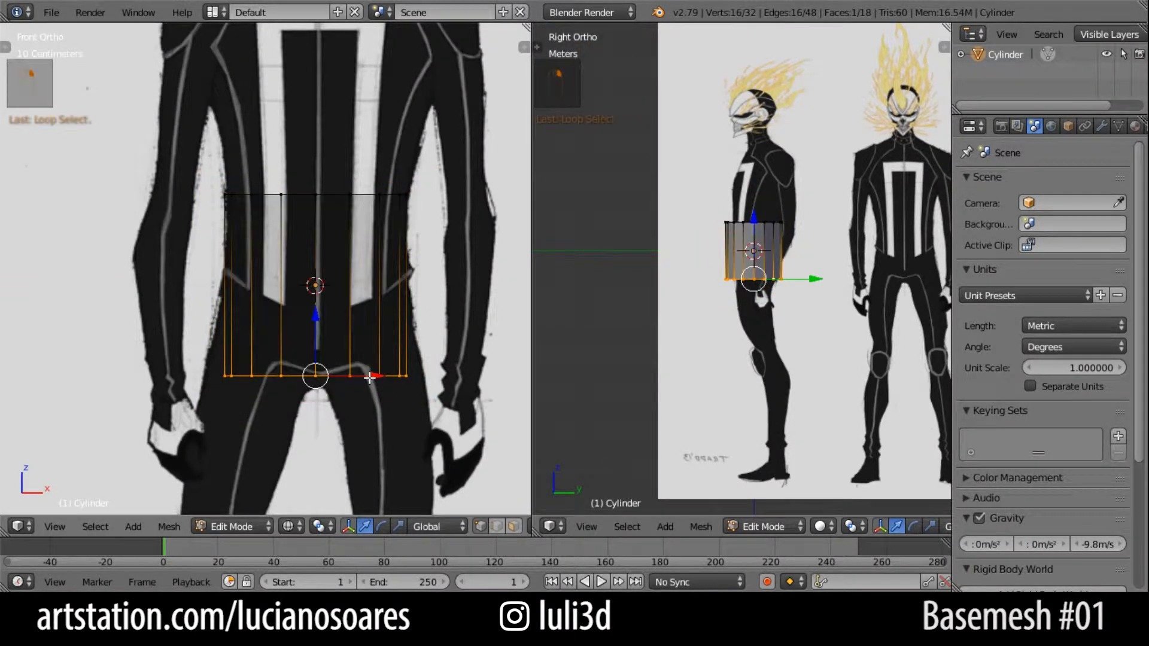
{"action": "key", "text": "g"}
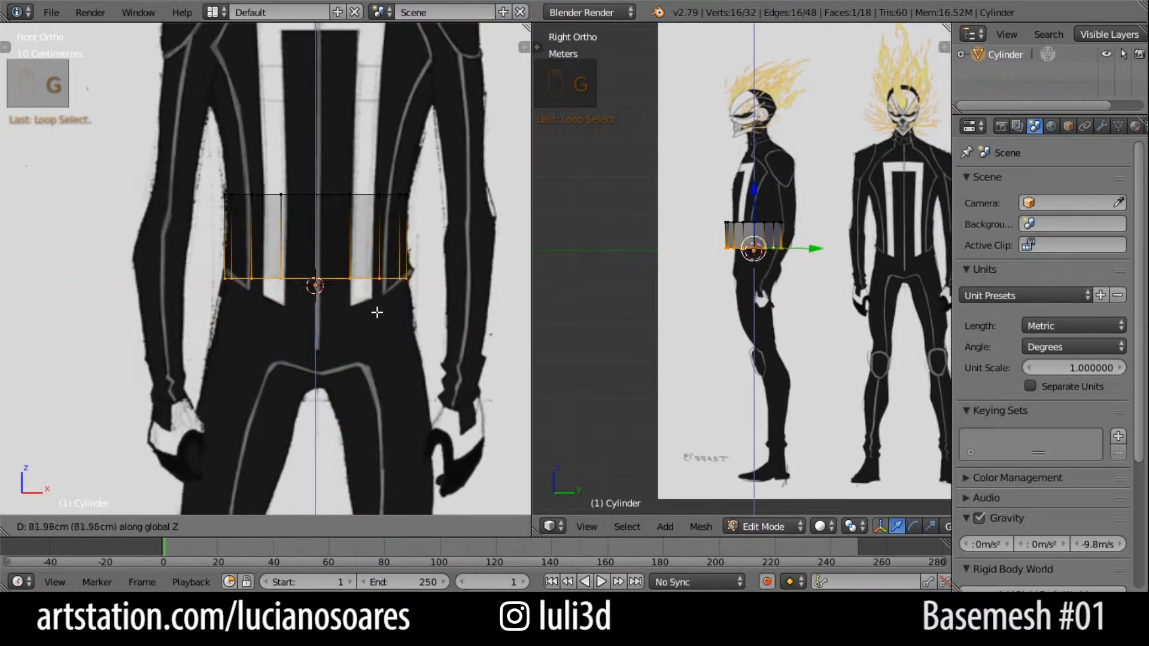
{"action": "left_click", "coordinate": [375, 311]}
{"action": "scroll", "coordinate": [377, 271], "scroll_direction": "down", "scroll_amount": 1}
{"action": "middle_click_drag", "start_coordinate": [377, 271], "coordinate": [373, 344], "text": "shift"}
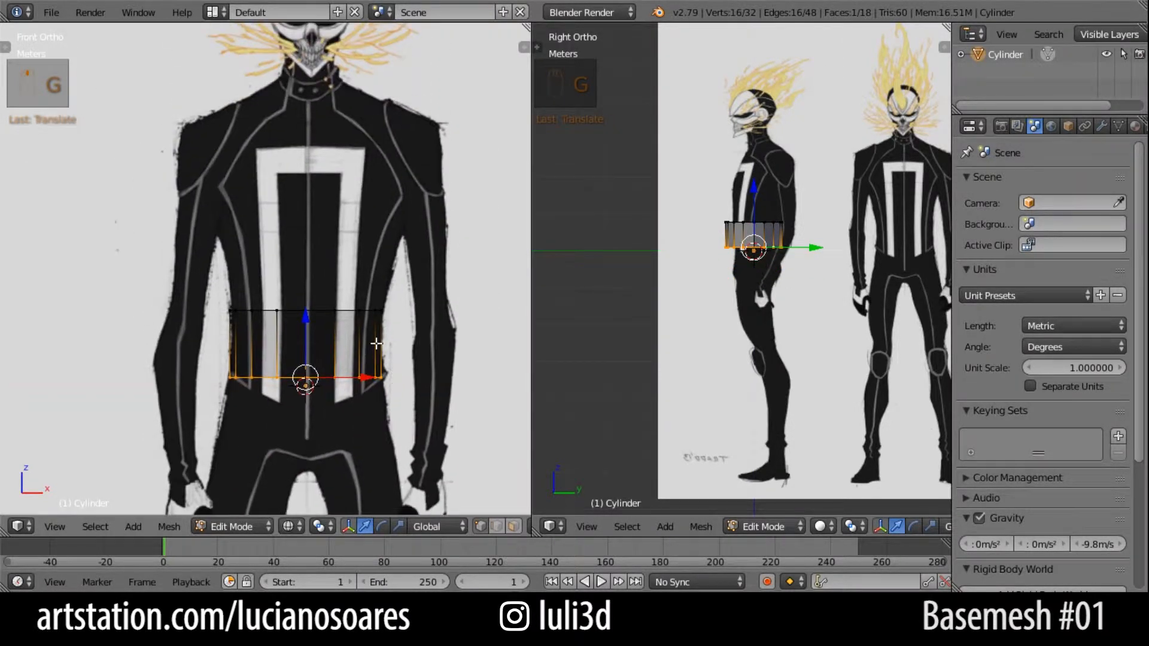
Return the front view to solid shading and lower the cylinder's top edge loop along Z to form a short waist section.
{"action": "key", "text": "z"}
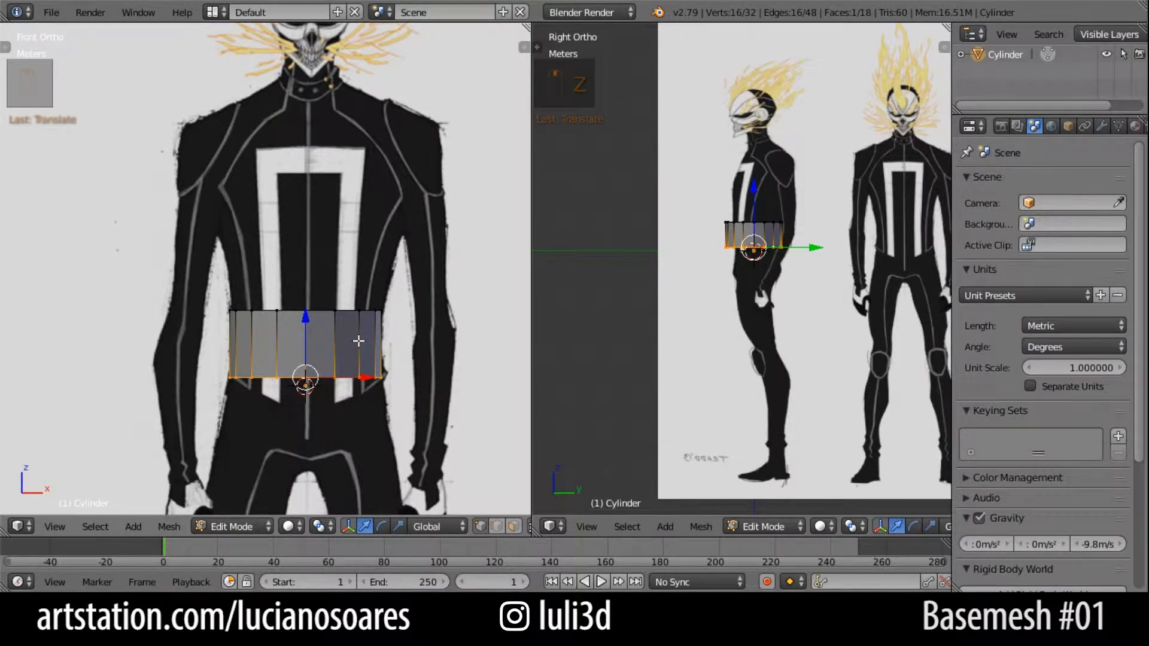
{"action": "right_click", "coordinate": [323, 310], "text": "alt"}
{"action": "key", "text": "g"}
{"action": "right_click", "coordinate": [420, 289]}
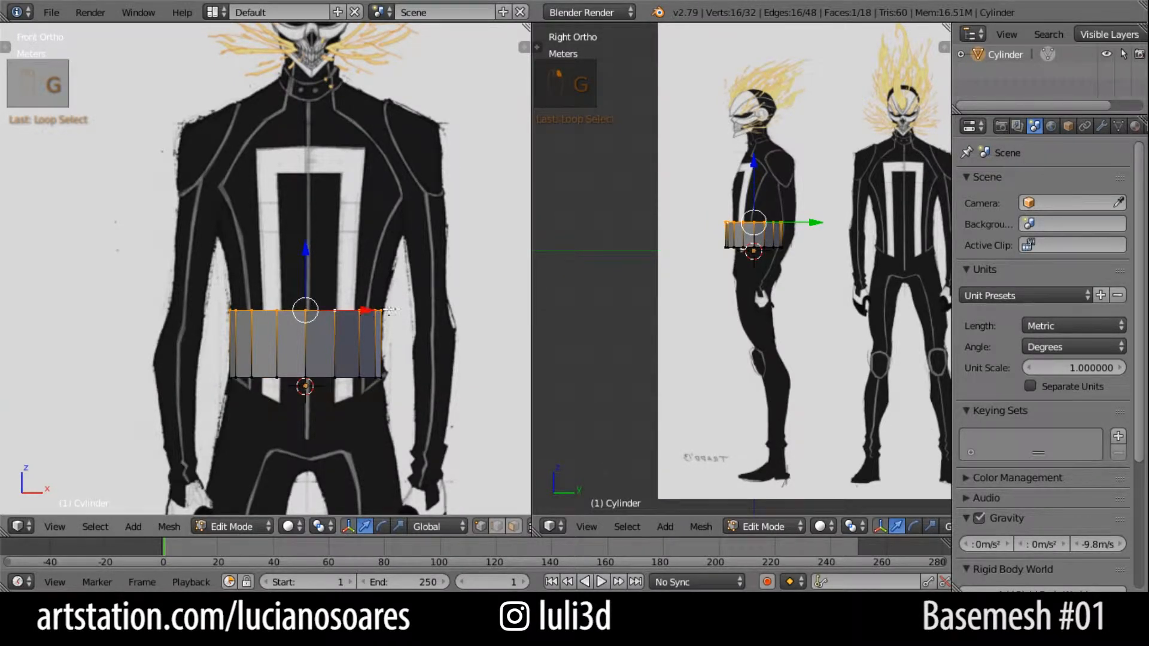
{"action": "key", "text": "g"}
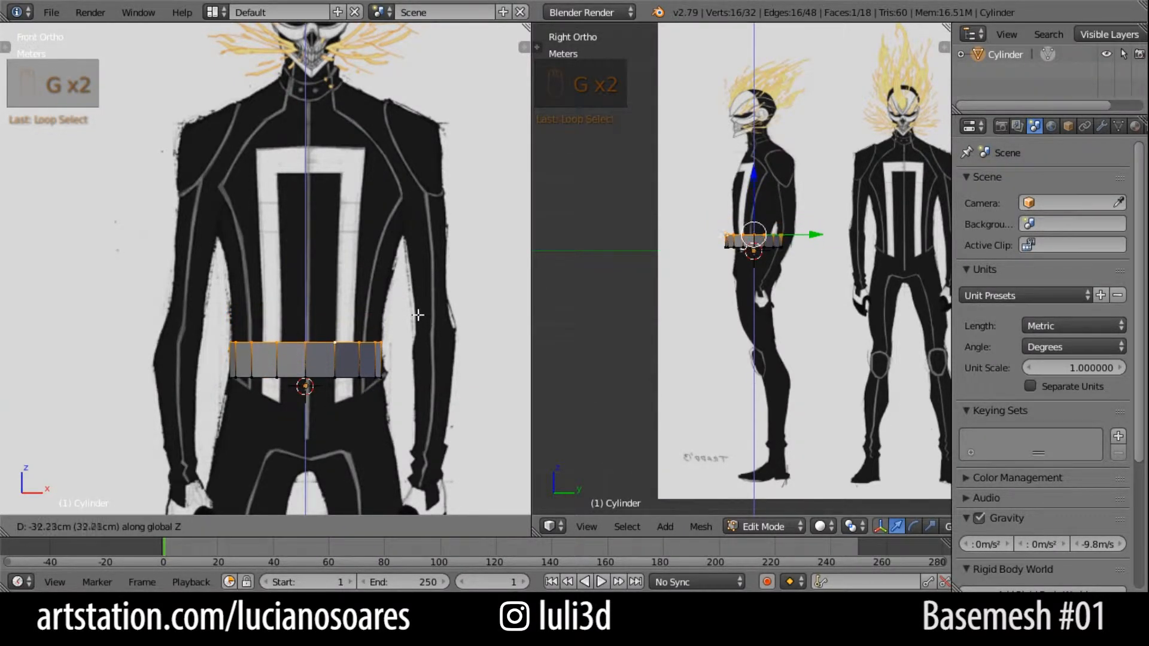
{"action": "left_click", "coordinate": [418, 315]}
Extrude the top edge loop upward in several sections to shoulder height, scaling the loops to follow the torso outline.
{"action": "key", "text": "e"}
{"action": "left_click", "coordinate": [419, 239]}
{"action": "key", "text": "e"}
{"action": "left_click", "coordinate": [470, 180]}
{"action": "key", "text": "e"}
{"action": "left_click", "coordinate": [473, 113]}
{"action": "key", "text": "s"}
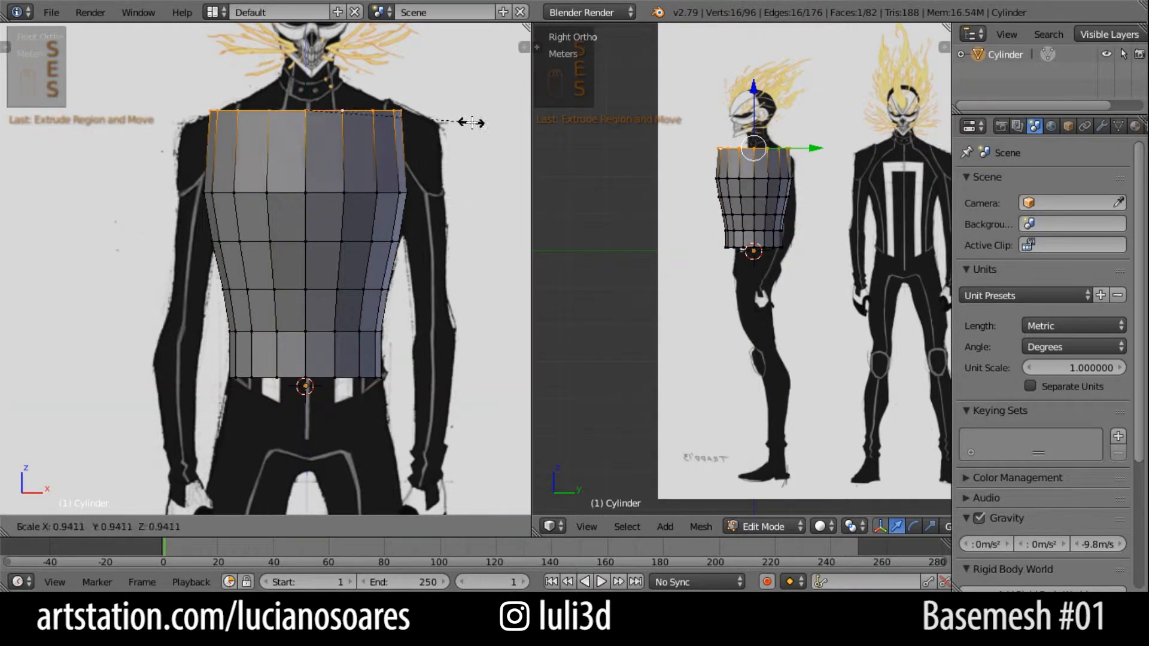
{"action": "left_click", "coordinate": [472, 123]}
Extrude the top loop inward up to the neck base and add a loop cut across the upper chest.
{"action": "key", "text": "e"}
{"action": "key", "text": "ctrl+r"}
{"action": "left_click", "coordinate": [383, 179]}
Extrude the bottom edge loop downward twice to the crotch and scale the lowest loop out to the hips' width.
{"action": "right_click", "coordinate": [347, 374], "text": "alt"}
{"action": "key", "text": "e"}
{"action": "left_click", "coordinate": [348, 389]}
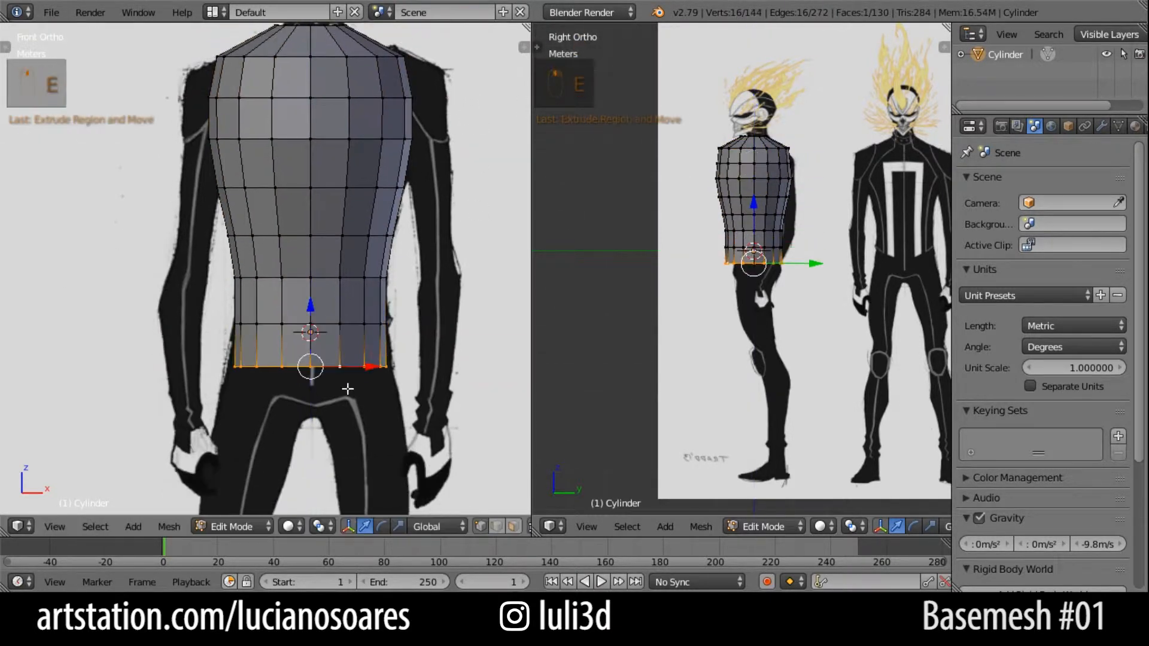
{"action": "key", "text": "e"}
{"action": "left_click", "coordinate": [353, 434]}
{"action": "key", "text": "s"}
{"action": "left_click", "coordinate": [401, 275]}
{"action": "middle_click_drag", "start_coordinate": [401, 275], "coordinate": [403, 321], "text": "shift"}
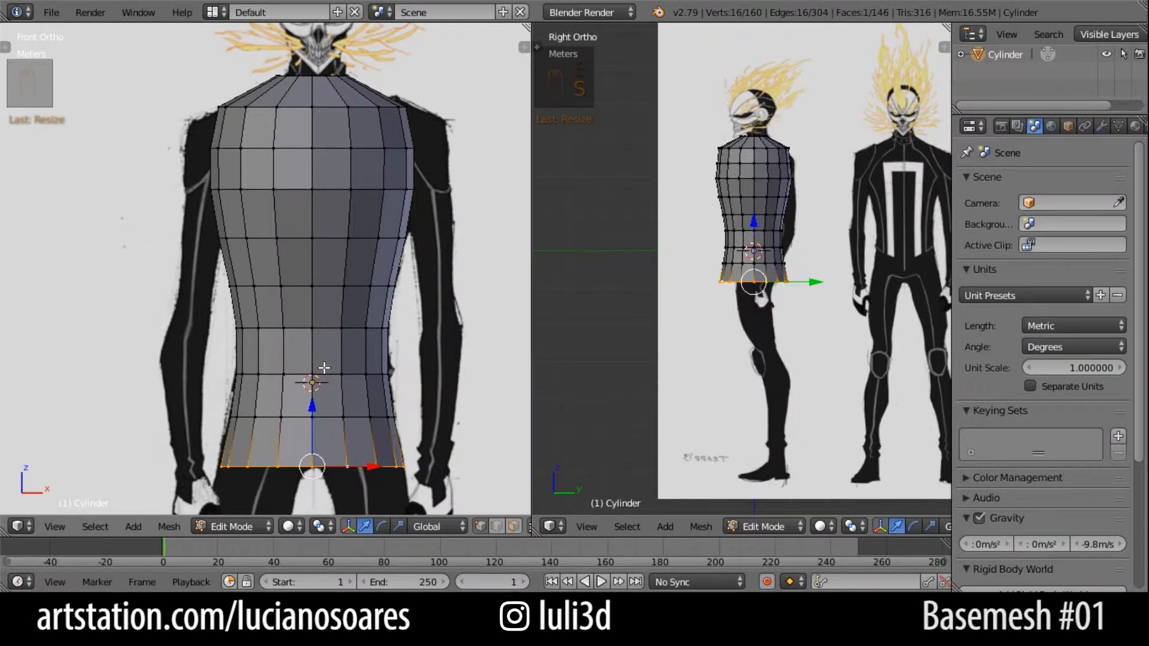
Widen the right-view viewport and frame the torso mesh in it at about the front view's scale.
{"action": "left_click_drag", "start_coordinate": [530, 340], "coordinate": [467, 336]}
{"action": "scroll", "coordinate": [722, 260], "scroll_direction": "up", "scroll_amount": 5}
{"action": "middle_click_drag", "start_coordinate": [684, 313], "coordinate": [708, 329], "text": "shift"}
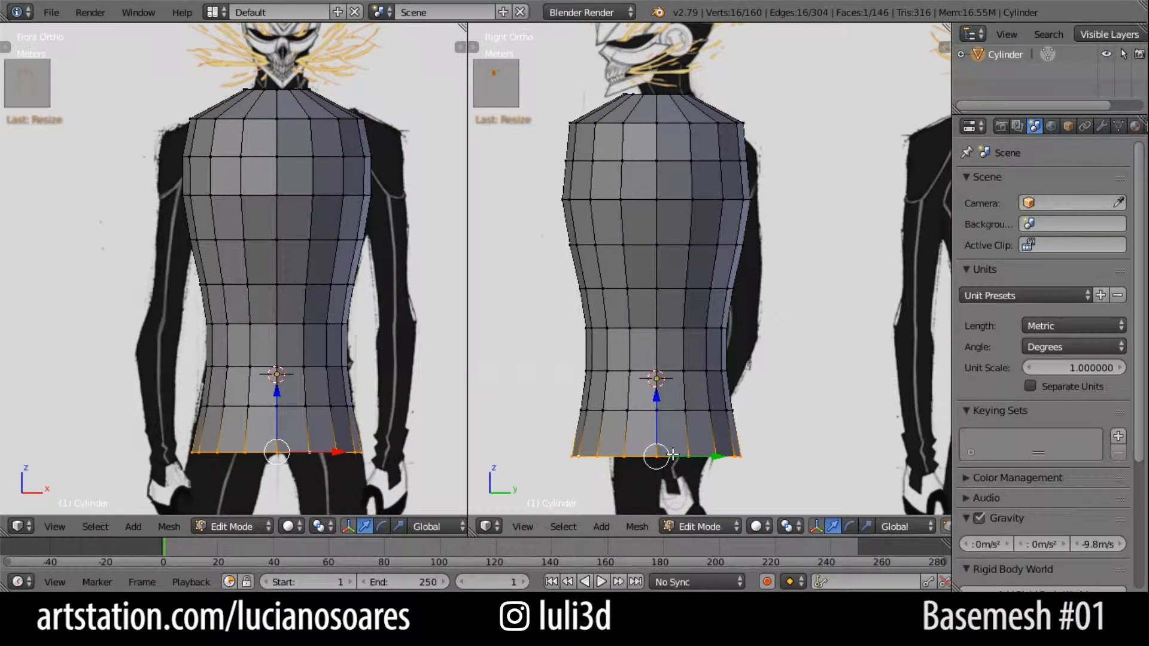
{"action": "left_click_drag", "start_coordinate": [706, 456], "coordinate": [700, 456]}
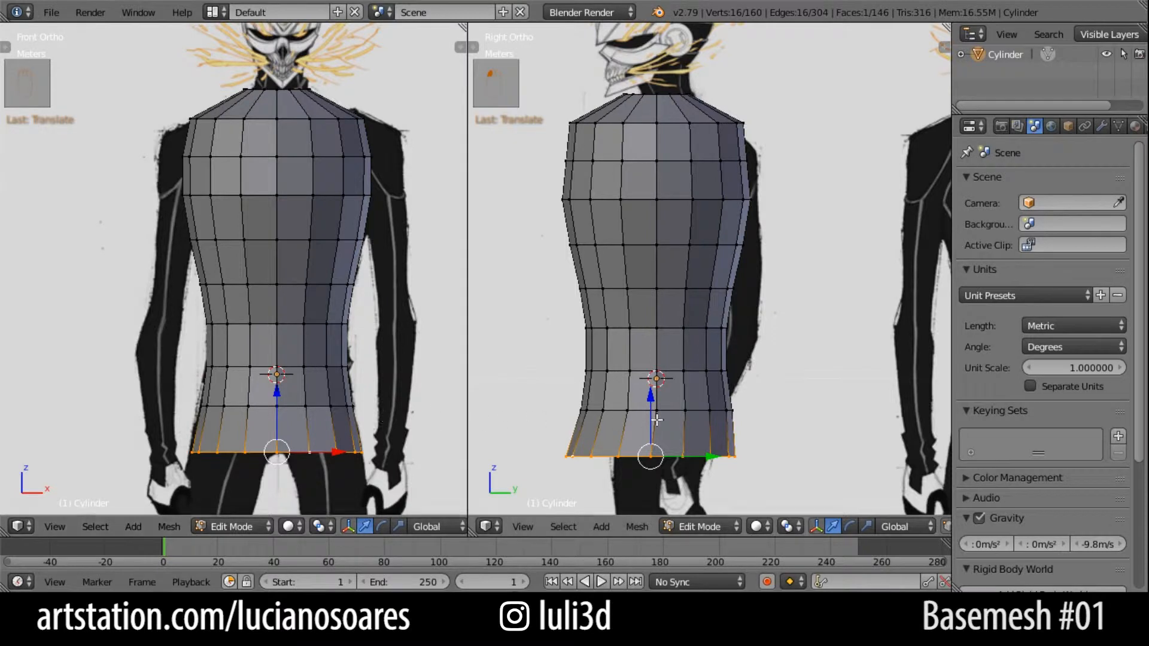
{"action": "key", "text": "ctrl+z"}
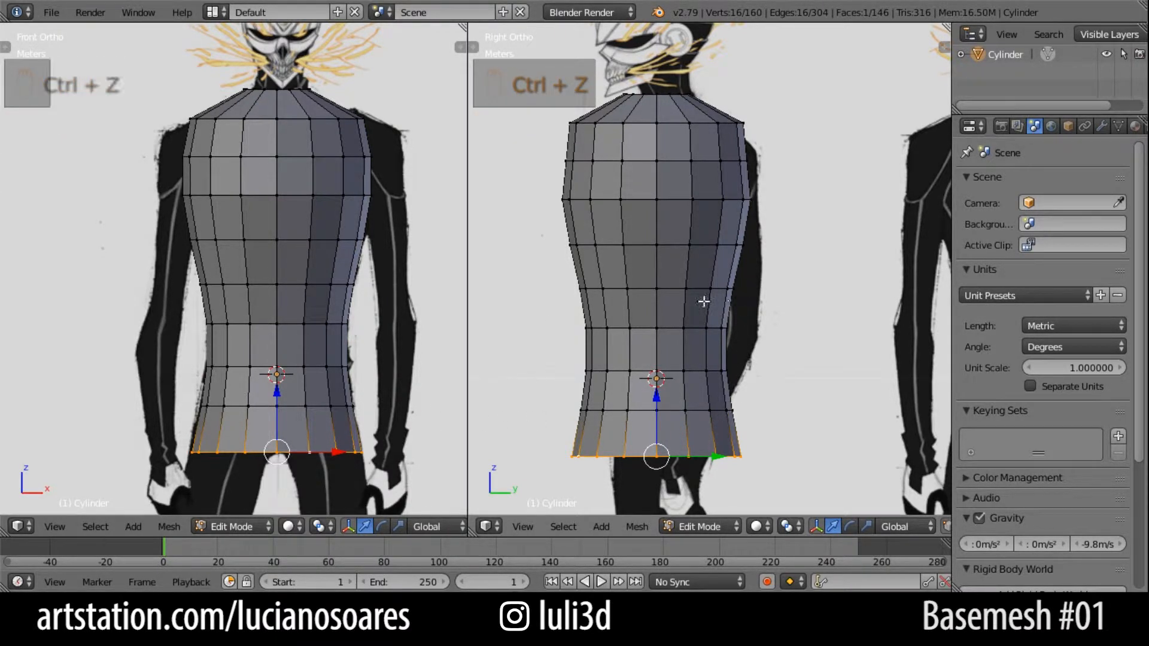
Narrow the whole mesh along Y in a wireframe right view and tilt the hip loop to match the side reference.
{"action": "key", "text": "z"}
{"action": "key", "text": "a"}
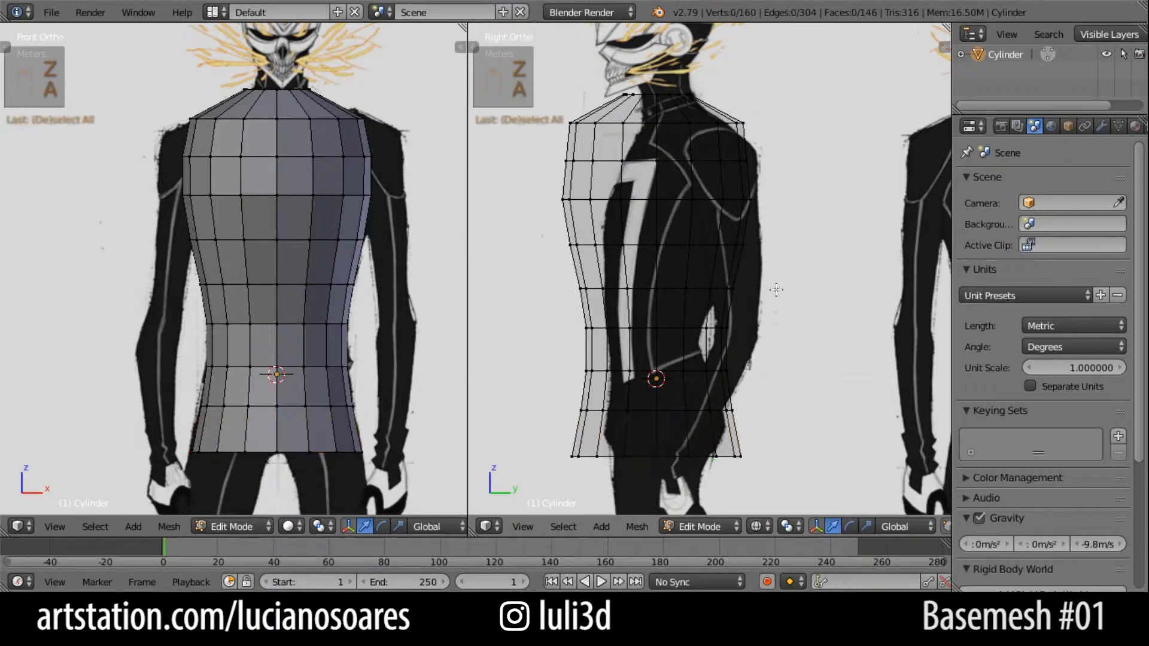
{"action": "key", "text": "a"}
{"action": "right_click", "coordinate": [707, 410], "text": "alt"}
{"action": "key", "text": "r"}
{"action": "key", "text": "r"}
{"action": "left_click", "coordinate": [708, 411]}
Scale the bottom loop and the hip loop above it along Y to fit the side reference's pelvis.
{"action": "right_click", "coordinate": [710, 457], "text": "alt"}
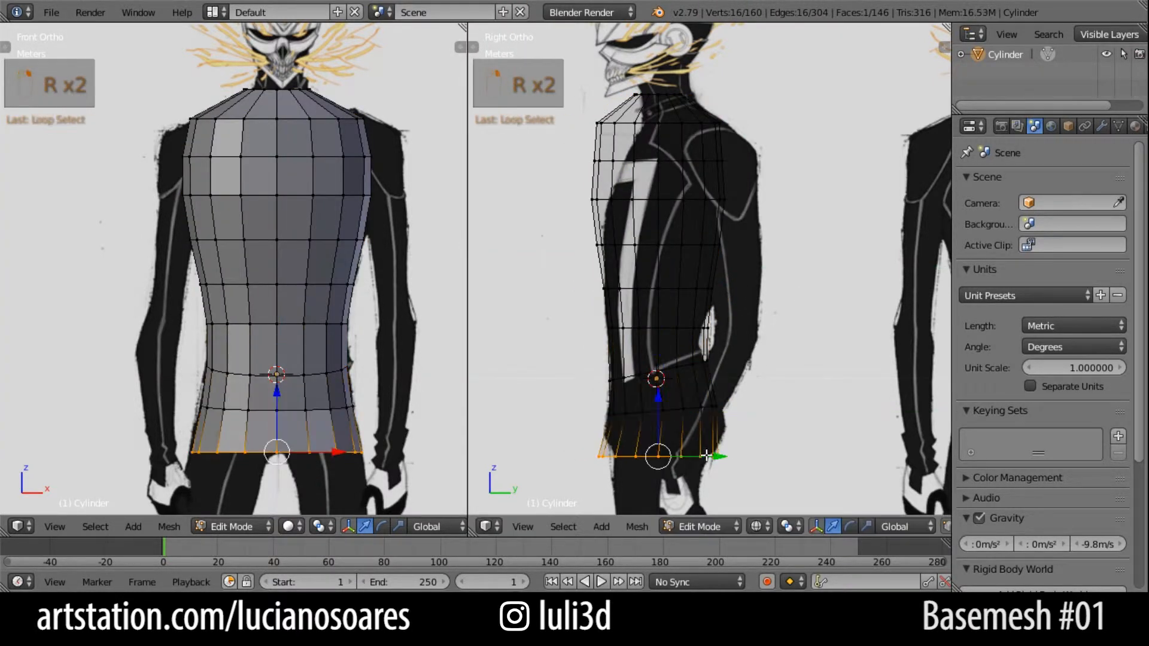
{"action": "key", "text": "s"}
{"action": "key", "text": "y"}
{"action": "left_click", "coordinate": [698, 418]}
{"action": "right_click", "coordinate": [716, 413], "text": "alt"}
{"action": "key", "text": "s"}
{"action": "key", "text": "y"}
{"action": "left_click", "coordinate": [772, 419]}
Scale the waist loop along Y and shift it to follow the curve of the lower back in the right view.
{"action": "right_click", "coordinate": [715, 332], "text": "alt"}
{"action": "key", "text": "s"}
{"action": "key", "text": "y"}
{"action": "left_click", "coordinate": [748, 350]}
{"action": "key", "text": "g"}
{"action": "left_click", "coordinate": [676, 300]}
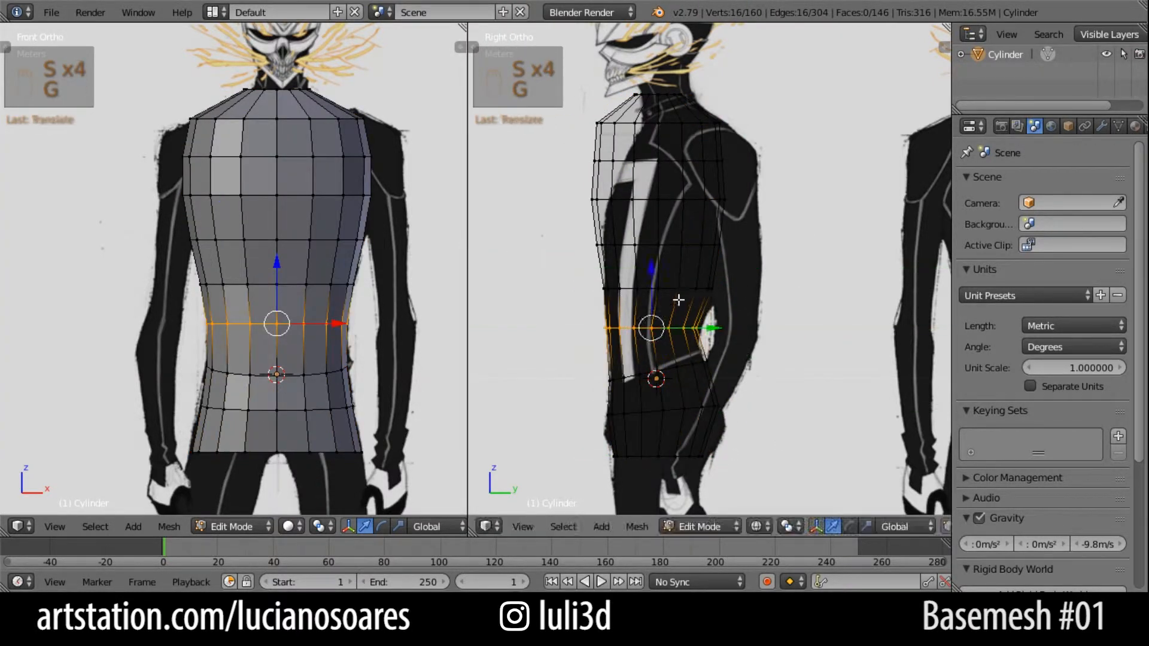
Rotate, move and scale the loop just above the waist to fit the side silhouette, and fill it with a face.
{"action": "right_click", "coordinate": [705, 290], "text": "alt"}
{"action": "key", "text": "r"}
{"action": "key", "text": "g"}
{"action": "key", "text": "s"}
{"action": "key", "text": "f"}
{"action": "key", "text": "t"}
{"action": "key", "text": "t"}
Move, tilt and scale the ribcage loop so it spans the side reference from chest front to back.
{"action": "right_click", "coordinate": [712, 245], "text": "alt"}
{"action": "key", "text": "g"}
{"action": "left_click", "coordinate": [752, 205]}
{"action": "right_click", "coordinate": [731, 246], "text": "alt"}
{"action": "key", "text": "r"}
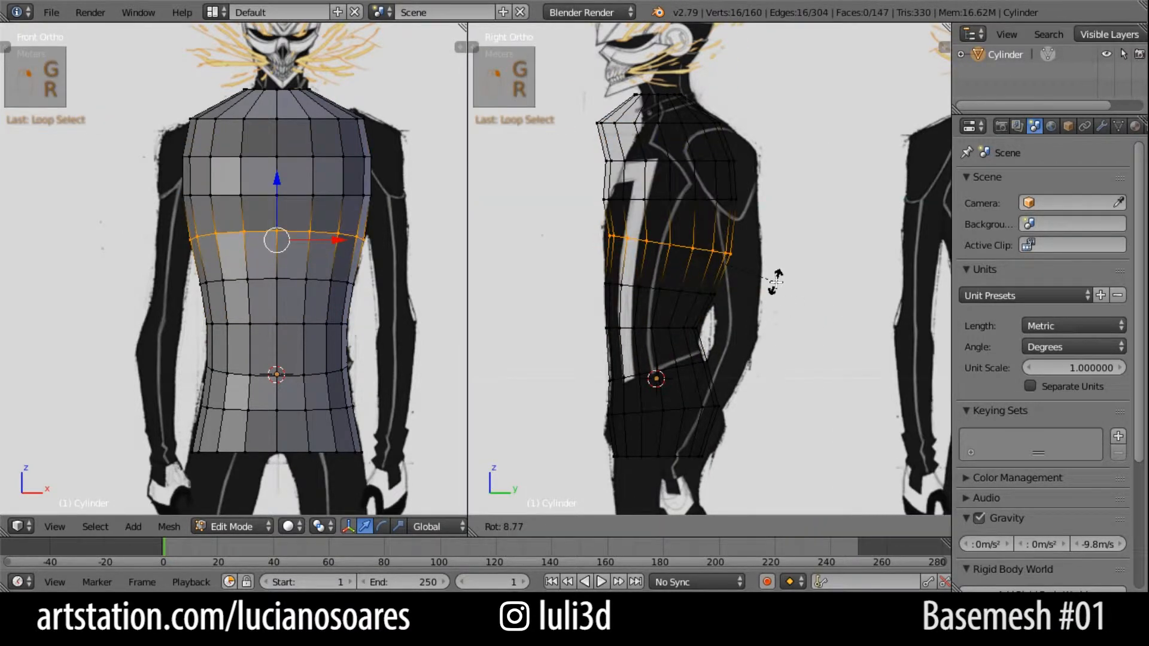
{"action": "key", "text": "s"}
{"action": "key", "text": "g"}
{"action": "left_click", "coordinate": [742, 255]}
Move, scale and rotate the chest loop at armpit height to match the side reference.
{"action": "right_click", "coordinate": [738, 203], "text": "alt"}
{"action": "key", "text": "g"}
{"action": "key", "text": "s"}
{"action": "key", "text": "r"}
Scale the upper chest loop along Y, shift it toward the back and tilt it to follow the side silhouette.
{"action": "right_click", "coordinate": [732, 162], "text": "alt"}
{"action": "key", "text": "s"}
{"action": "key", "text": "y"}
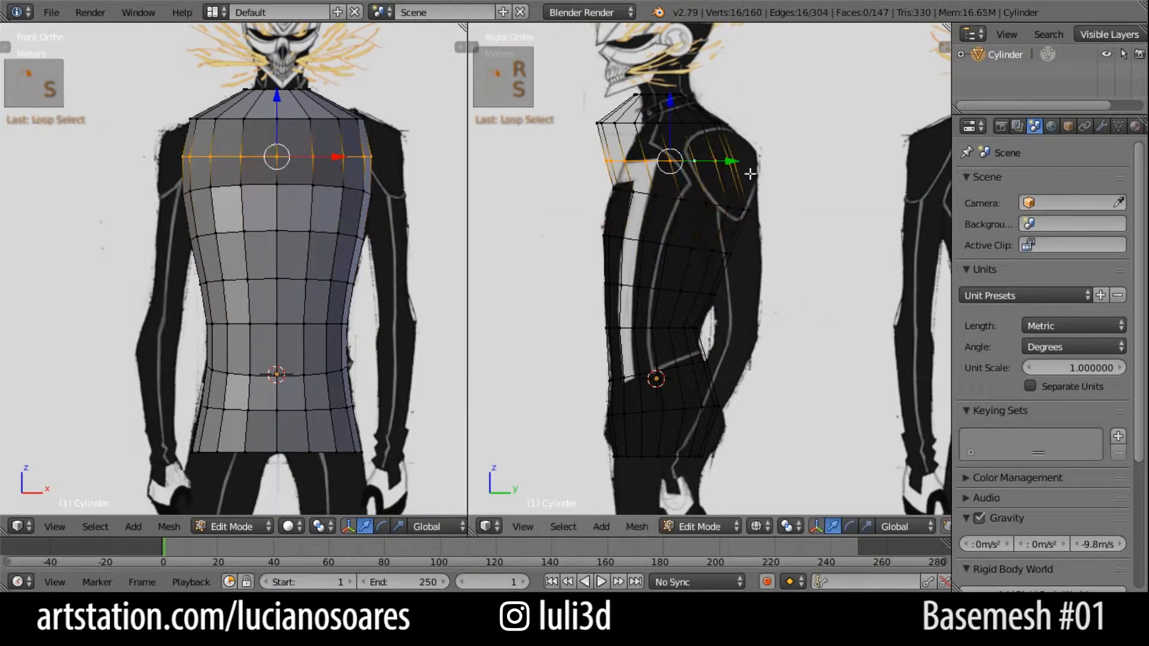
{"action": "left_click", "coordinate": [756, 174]}
{"action": "key", "text": "g"}
{"action": "key", "text": "y"}
{"action": "key", "text": "r"}
Scale and shift the shoulder loop along Y to fit the upper back and collar line of the side reference.
{"action": "right_click", "coordinate": [730, 126], "text": "alt"}
{"action": "key", "text": "s"}
{"action": "key", "text": "y"}
{"action": "key", "text": "g"}
{"action": "key", "text": "y"}
{"action": "key", "text": "s"}
{"action": "key", "text": "y"}
{"action": "left_click", "coordinate": [750, 144]}
Move the top neck loop along Y and tilt it to follow the neck base in the side reference.
{"action": "right_click", "coordinate": [684, 96], "text": "alt"}
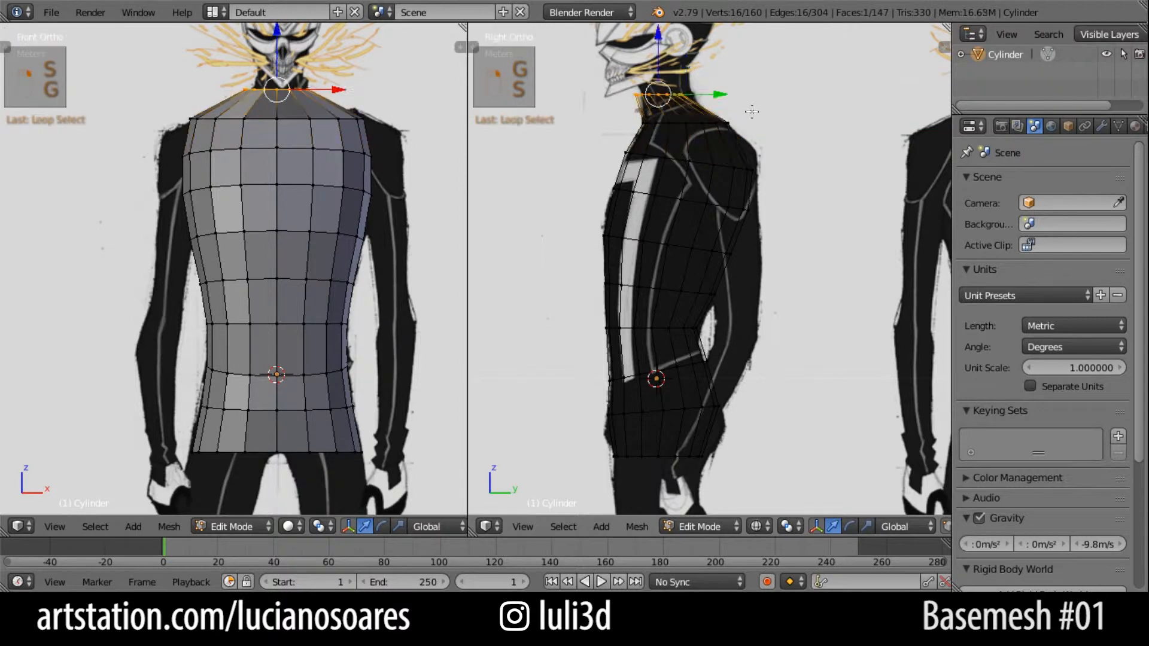
{"action": "key", "text": "g"}
{"action": "key", "text": "y"}
{"action": "left_click", "coordinate": [776, 120]}
{"action": "key", "text": "r"}
{"action": "left_click", "coordinate": [766, 69]}
{"action": "key", "text": "z"}
Rotate and move the loop below the neck so it follows the shoulder slope in the side reference.
{"action": "right_click", "coordinate": [708, 122], "text": "alt"}
{"action": "key", "text": "t"}
{"action": "key", "text": "t"}
{"action": "key", "text": "r"}
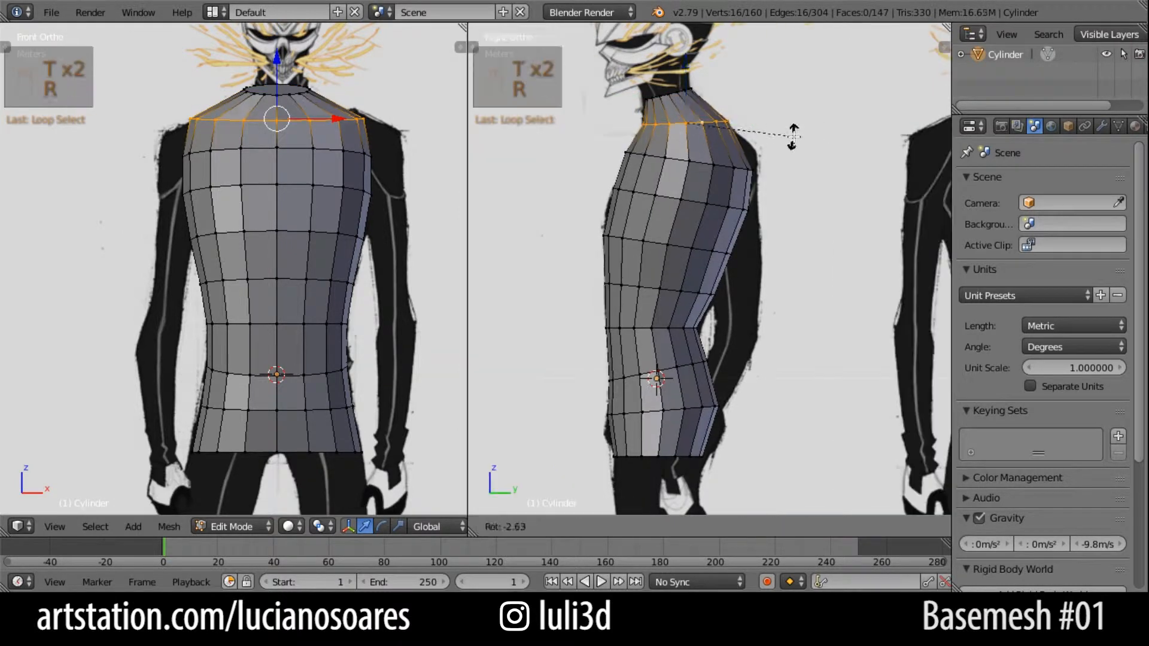
{"action": "key", "text": "g"}
{"action": "left_click", "coordinate": [785, 151]}
{"action": "key", "text": "r"}
{"action": "left_click", "coordinate": [772, 164]}
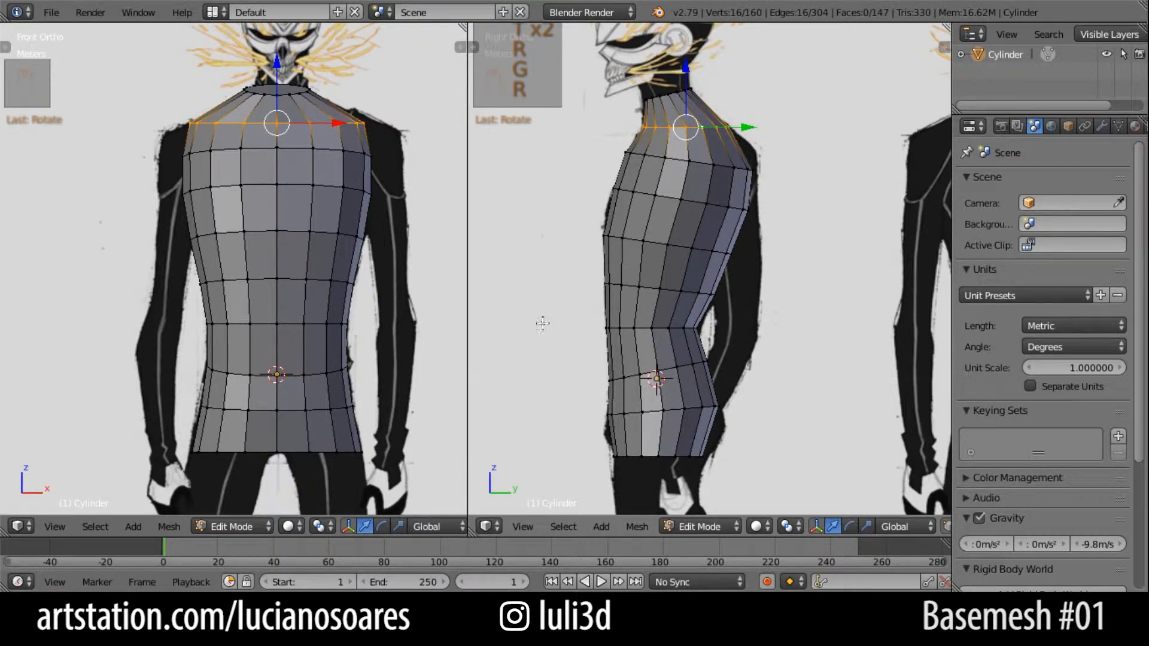
Enlarge the front view area and tilt the torso loop at belt height in the side view.
{"action": "left_click_drag", "start_coordinate": [468, 340], "coordinate": [525, 342]}
{"action": "scroll", "coordinate": [437, 324], "scroll_direction": "down", "scroll_amount": 2}
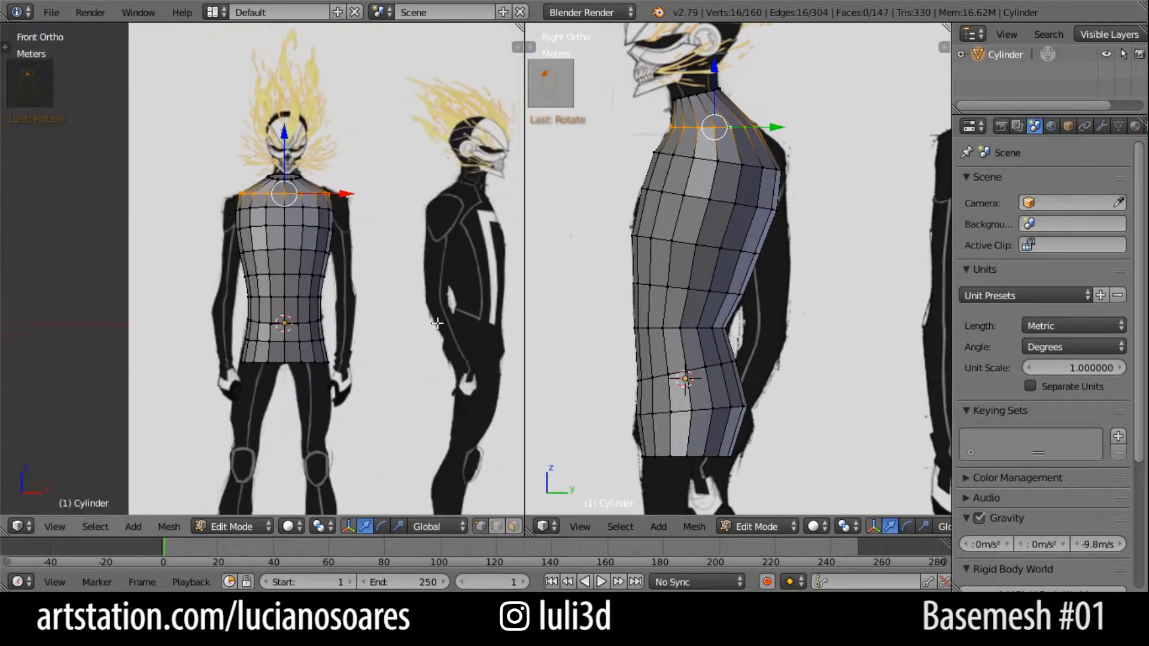
{"action": "scroll", "coordinate": [413, 335], "scroll_direction": "down", "scroll_amount": 5, "text": "shift"}
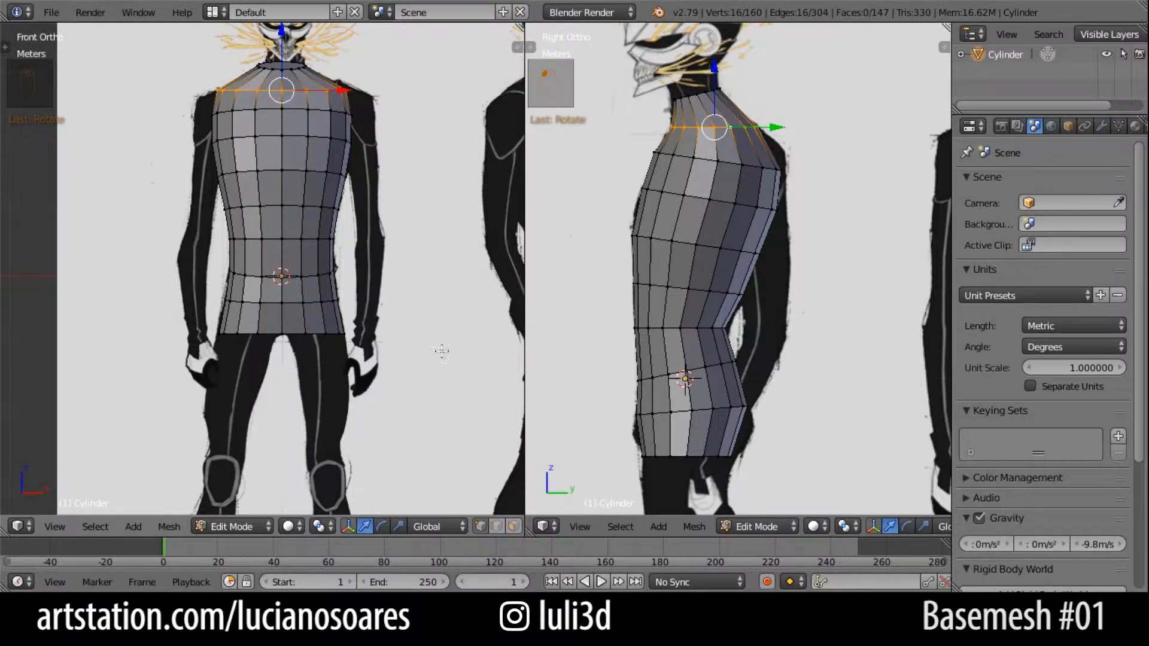
{"action": "scroll", "coordinate": [271, 318], "scroll_direction": "up", "scroll_amount": 1}
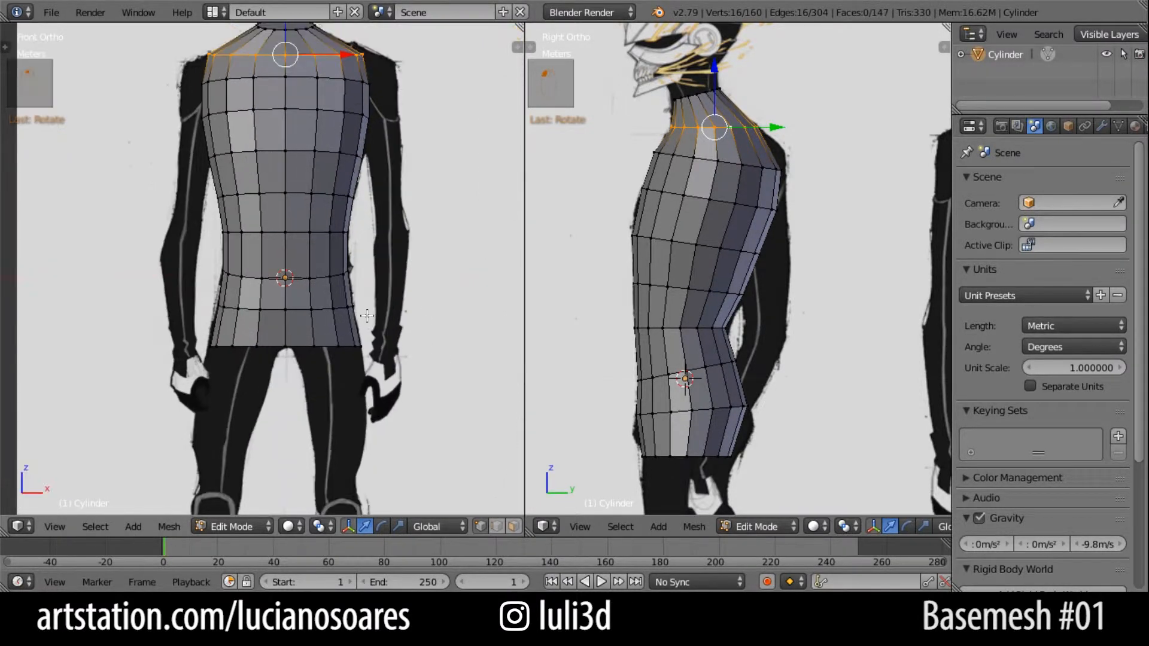
{"action": "right_click", "coordinate": [302, 278], "text": "alt"}
{"action": "key", "text": "r"}
{"action": "left_click", "coordinate": [778, 357]}
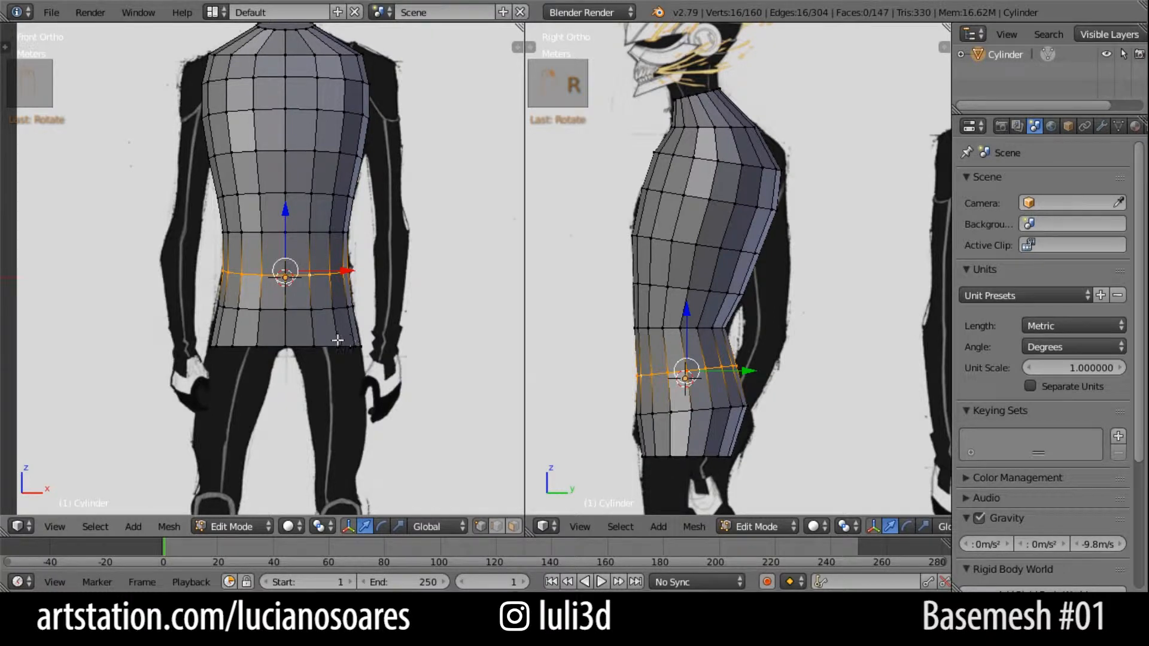
Place the 3D cursor on the knee in the front reference and add a cylinder there for the leg.
{"action": "middle_click_drag", "start_coordinate": [336, 336], "coordinate": [338, 314], "text": "shift"}
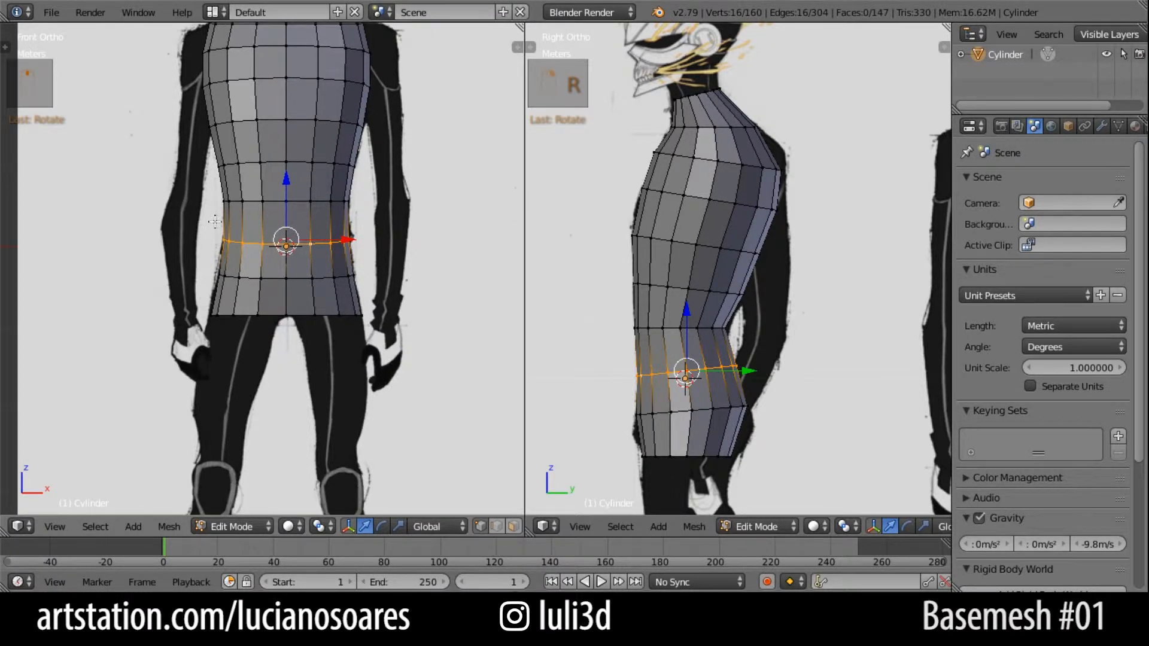
{"action": "middle_click_drag", "start_coordinate": [390, 208], "coordinate": [386, 278], "text": "shift"}
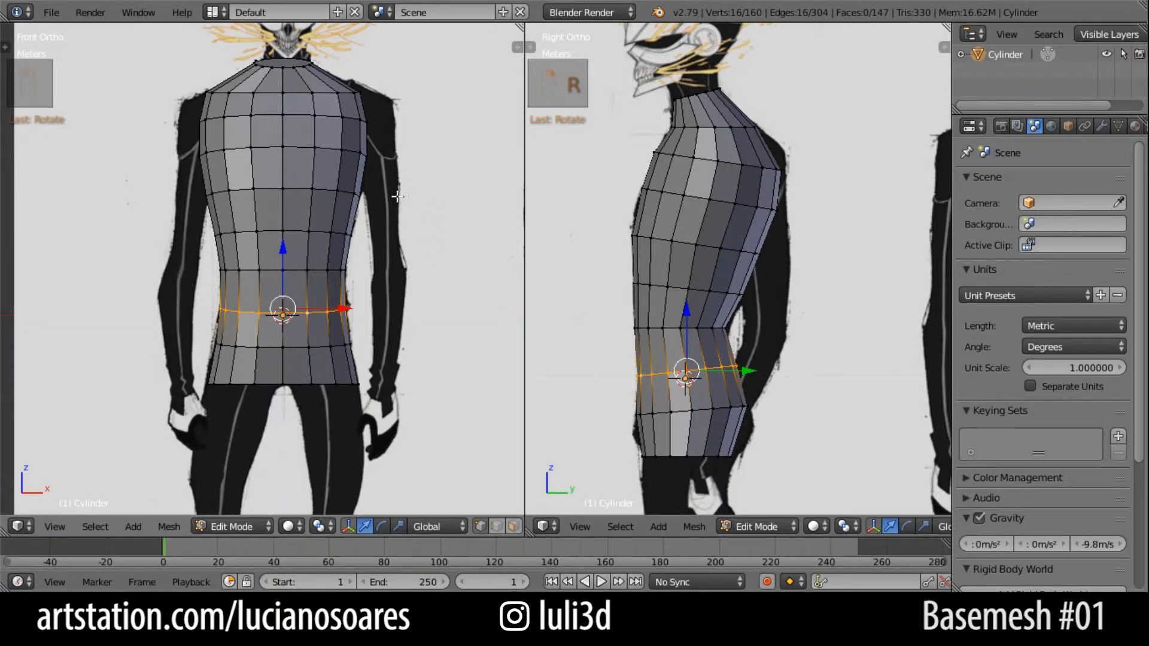
{"action": "middle_click_drag", "start_coordinate": [380, 394], "coordinate": [342, 198], "text": "shift"}
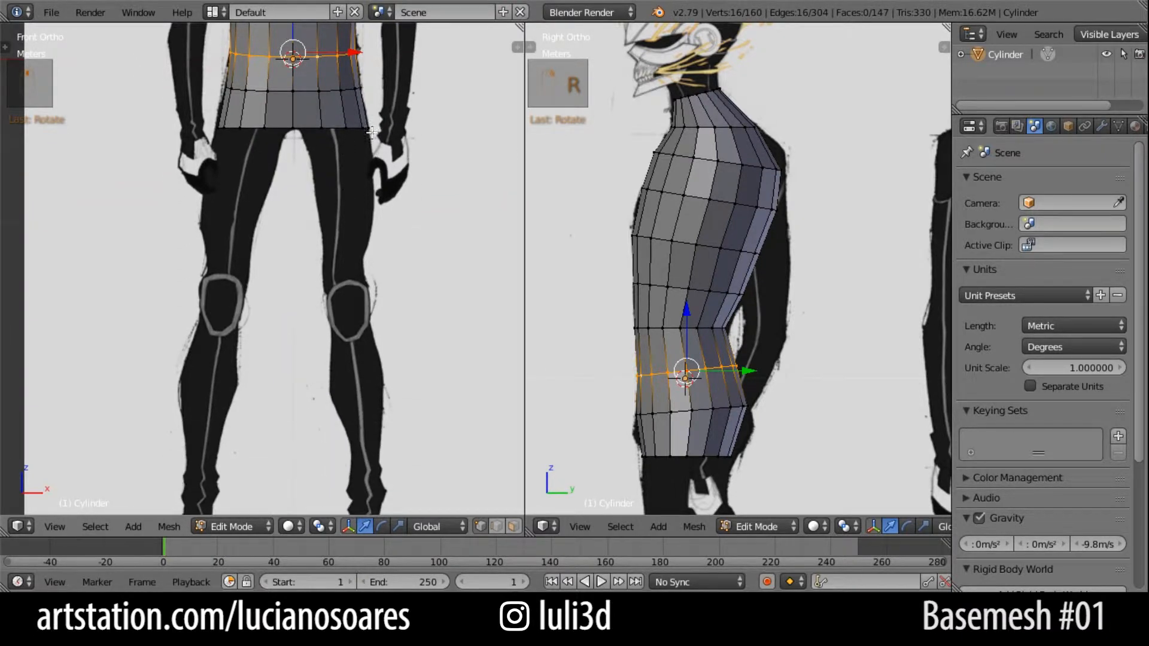
{"action": "middle_click_drag", "start_coordinate": [373, 129], "coordinate": [377, 323], "text": "shift"}
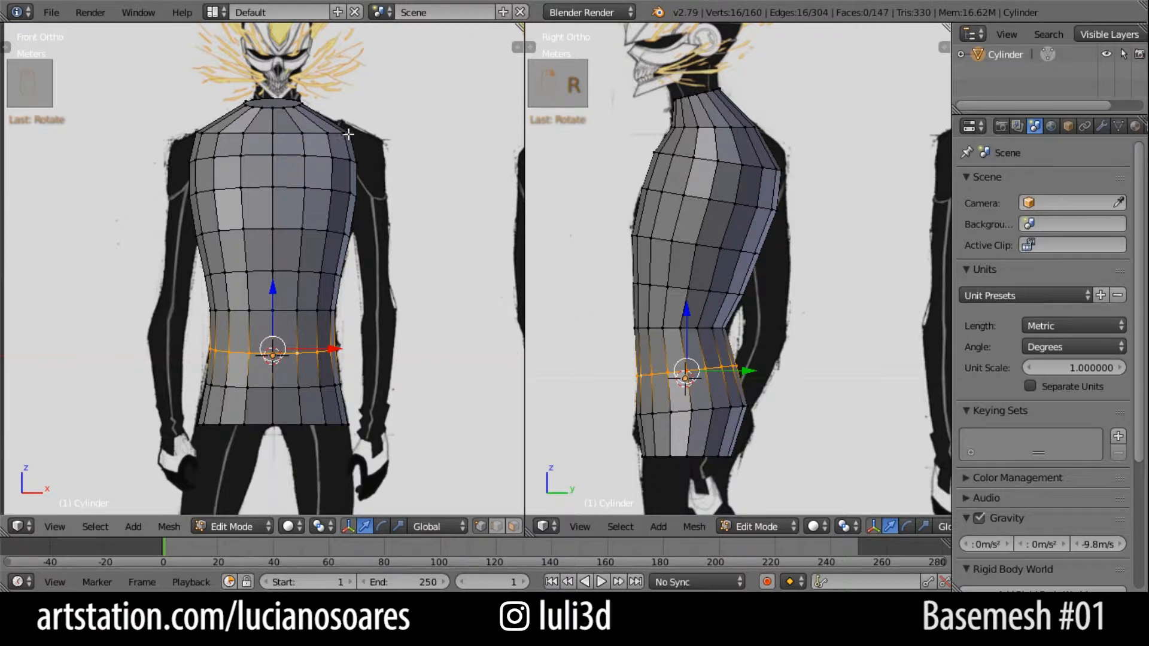
{"action": "middle_click_drag", "start_coordinate": [310, 359], "coordinate": [313, 238], "text": "shift"}
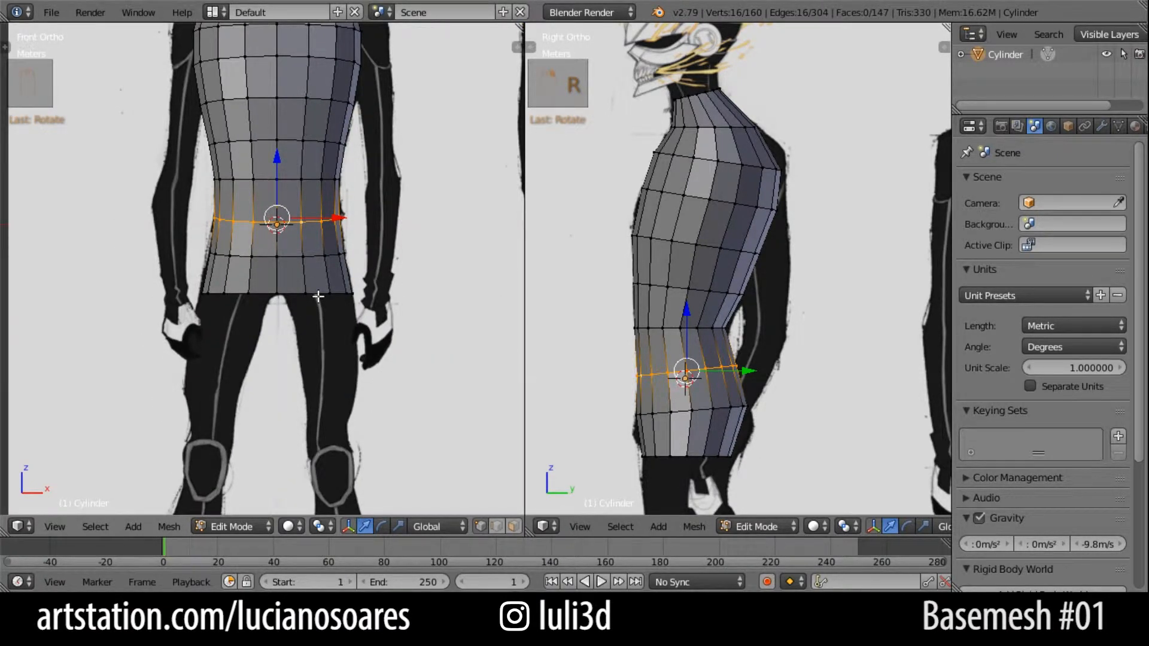
{"action": "middle_click_drag", "start_coordinate": [347, 344], "coordinate": [346, 233], "text": "shift"}
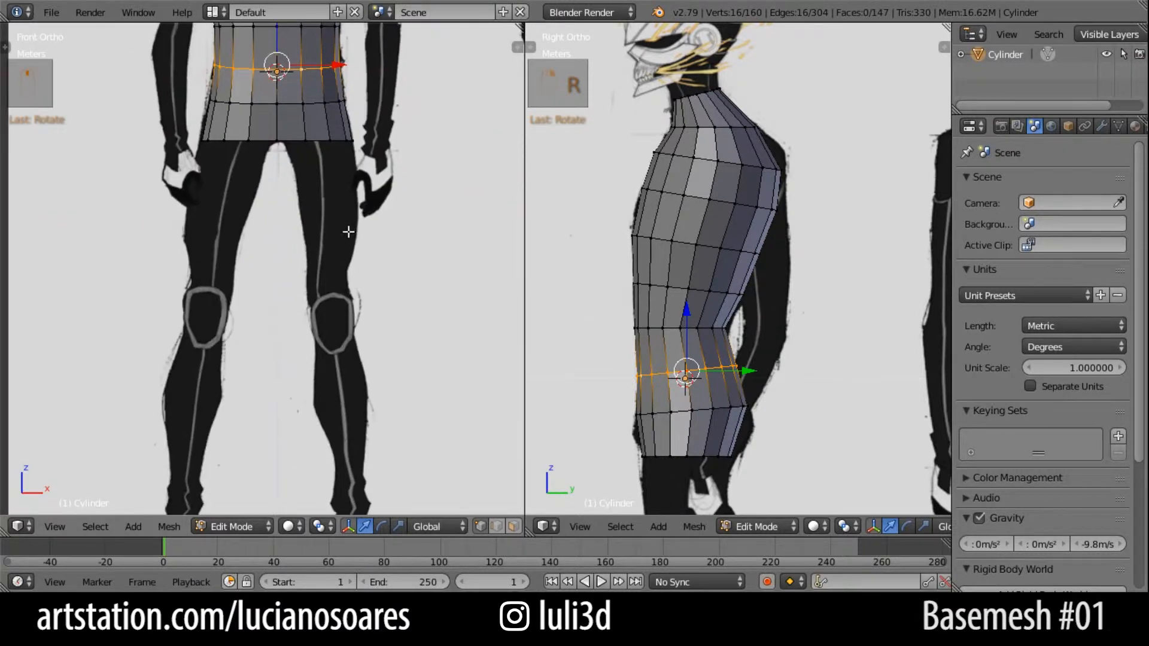
{"action": "scroll", "coordinate": [359, 296], "scroll_direction": "down", "scroll_amount": 3}
{"action": "left_click", "coordinate": [282, 274]}
{"action": "scroll", "coordinate": [282, 274], "scroll_direction": "up", "scroll_amount": 3}
{"action": "key", "text": "space"}
{"action": "type", "text": "a"}
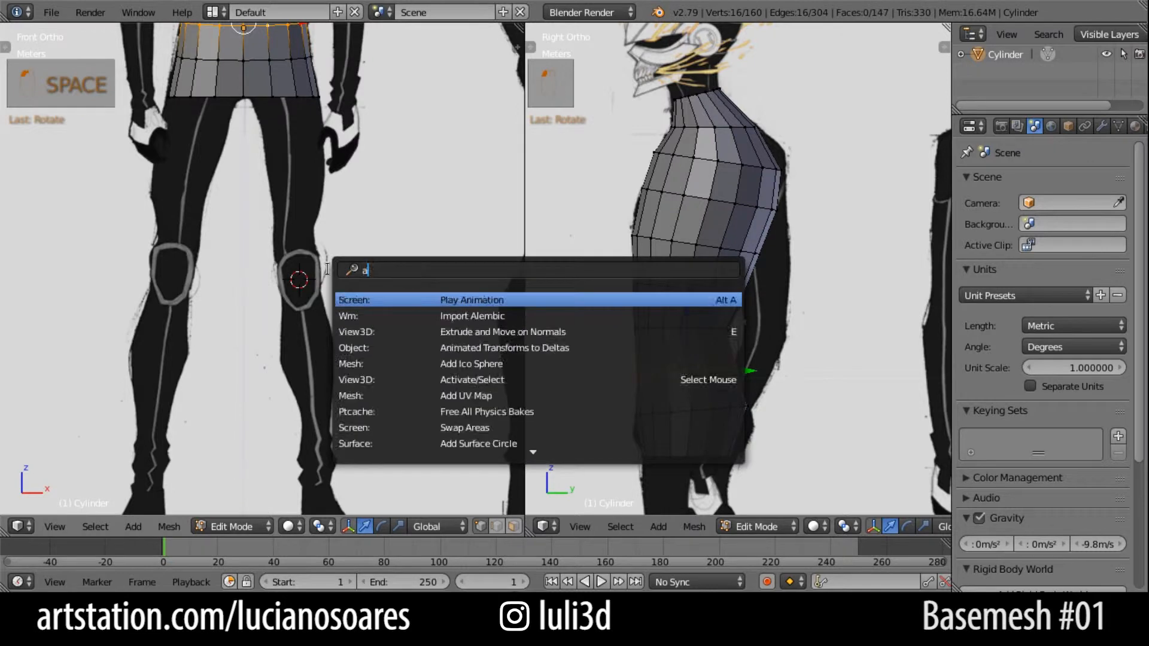
{"action": "type", "text": "dd cyl"}
{"action": "key", "text": "Return"}
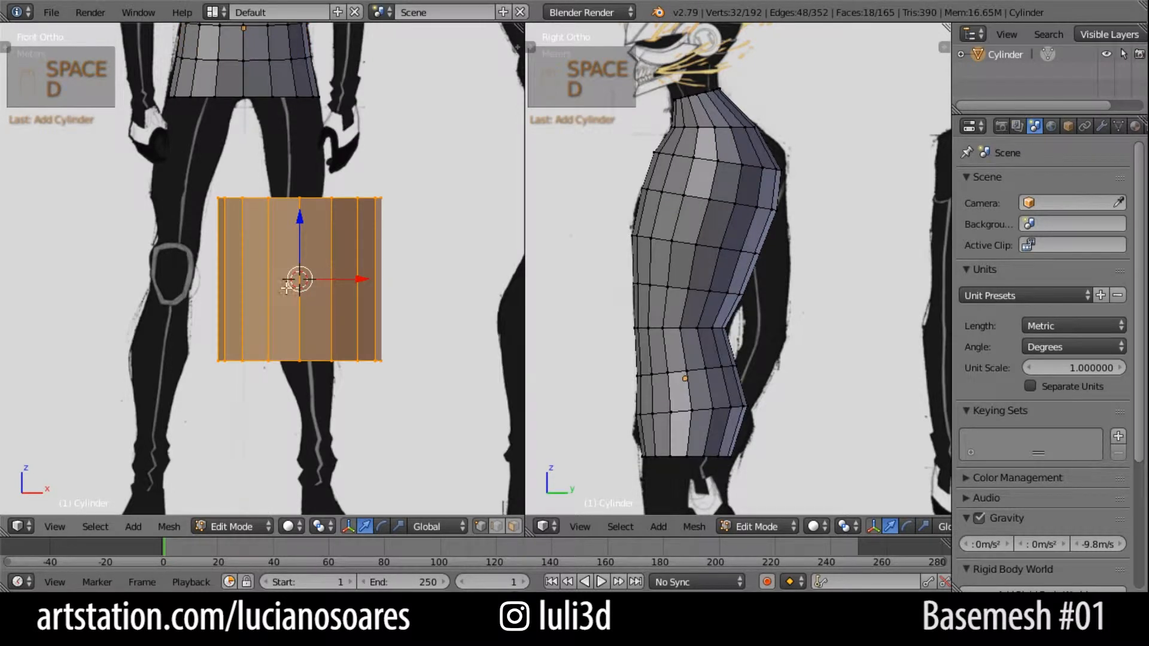
Set the new cylinder's vertex count to 8.
{"action": "key", "text": "t"}
{"action": "left_click", "coordinate": [60, 387]}
{"action": "type", "text": "8"}
{"action": "key", "text": "Return"}
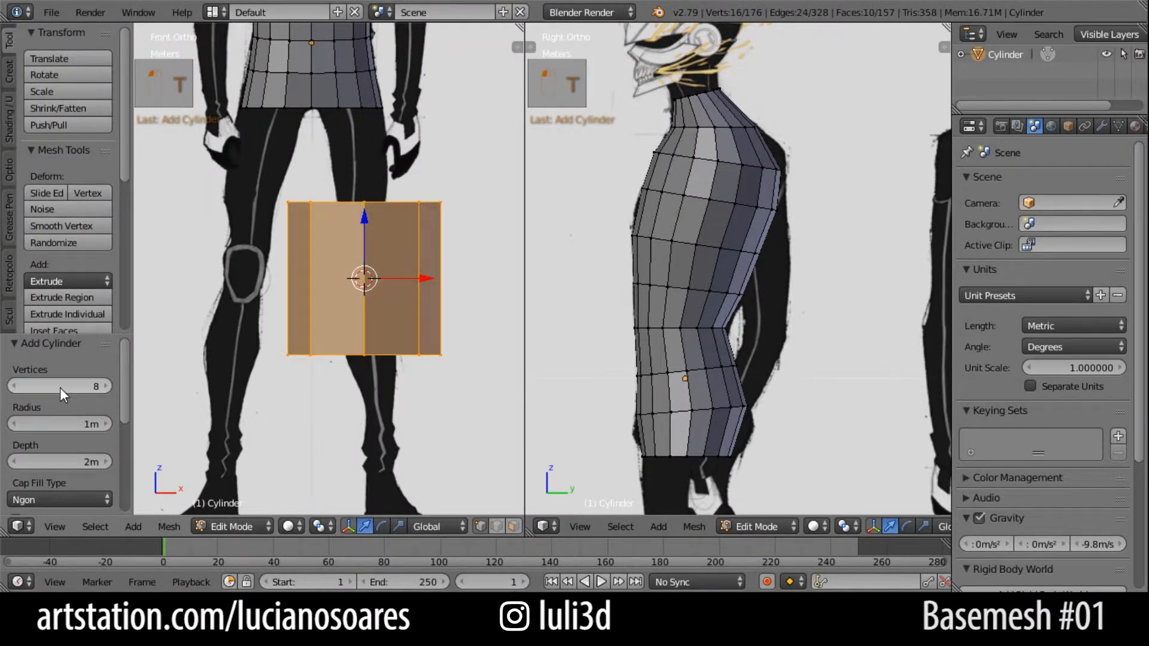
{"action": "key", "text": "t"}
Show the front view in wireframe, then scale, move and rotate the cylinder to fit the upper thigh below the torso.
{"action": "scroll", "coordinate": [377, 330], "scroll_direction": "up", "scroll_amount": 2}
{"action": "key", "text": "z"}
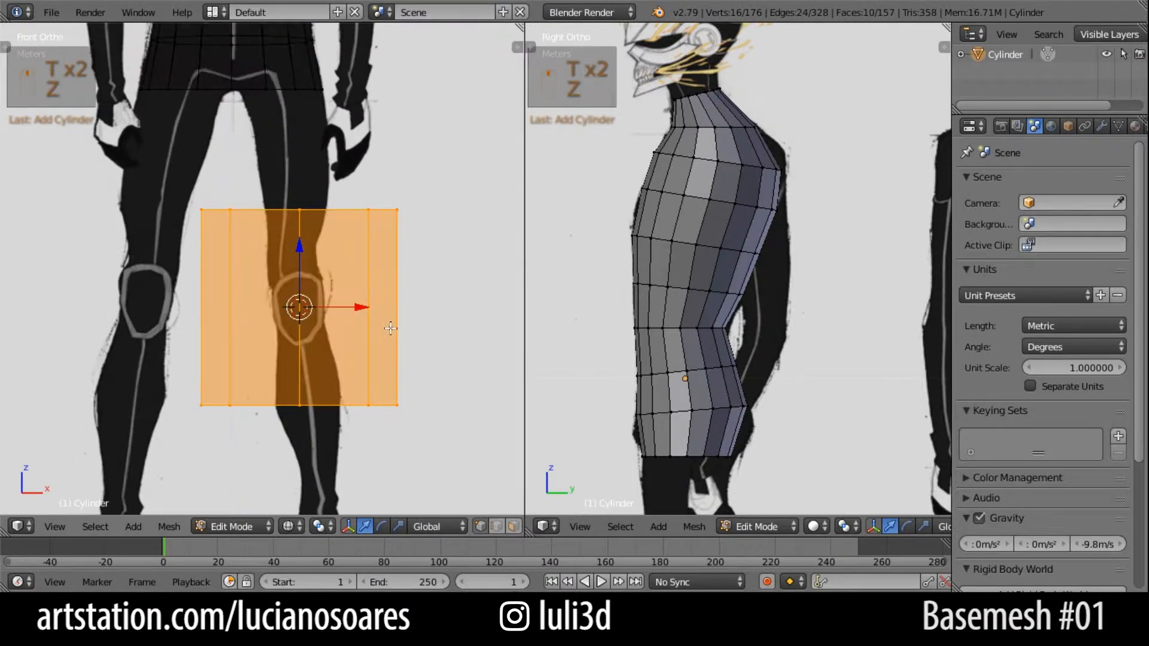
{"action": "scroll", "coordinate": [390, 328], "scroll_direction": "up", "scroll_amount": 3, "text": "shift"}
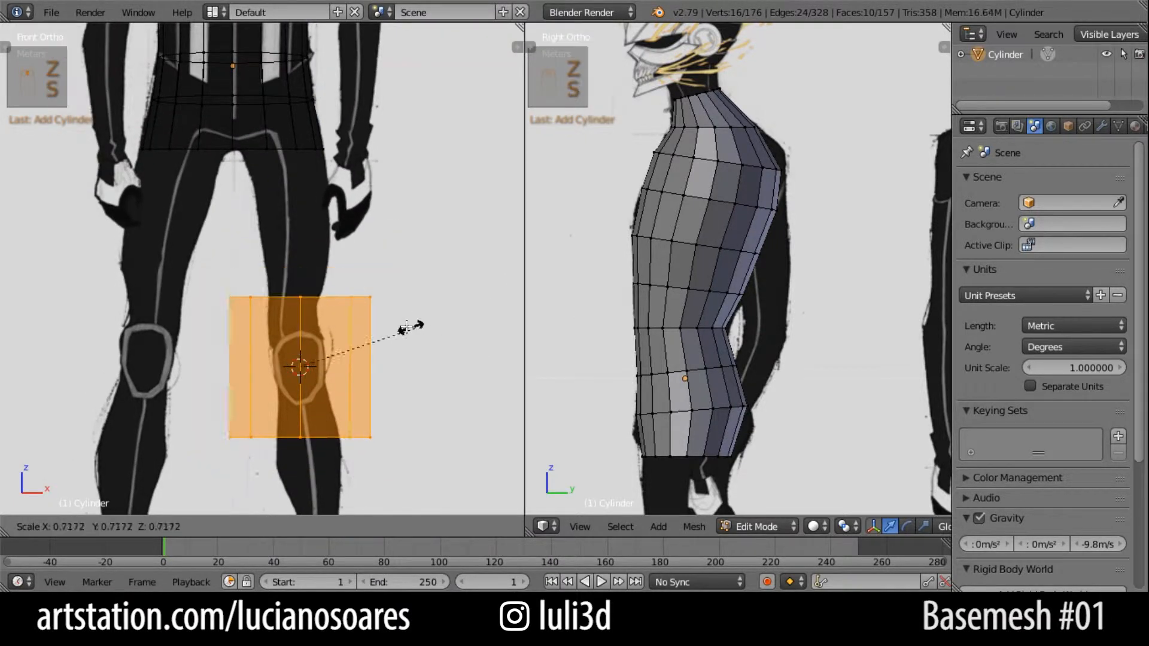
{"action": "left_click", "coordinate": [376, 400]}
{"action": "key", "text": "g"}
{"action": "left_click", "coordinate": [368, 221]}
{"action": "scroll", "coordinate": [371, 227], "scroll_direction": "up", "scroll_amount": 3}
{"action": "key", "text": "r"}
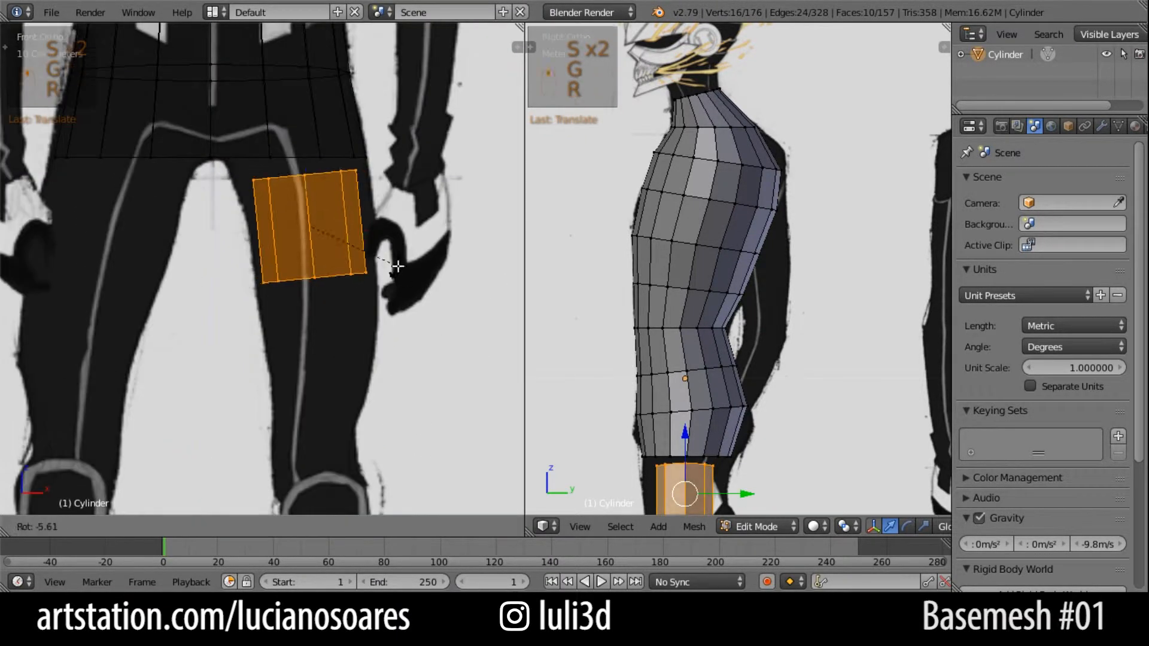
{"action": "left_click", "coordinate": [394, 263]}
Scale the cylinder's lower loop to the thigh width and extrude a fitted segment down to mid-thigh.
{"action": "right_click", "coordinate": [350, 275], "text": "alt"}
{"action": "key", "text": "s"}
{"action": "middle_click_drag", "start_coordinate": [336, 276], "coordinate": [352, 183], "text": "shift"}
{"action": "key", "text": "e"}
{"action": "left_click", "coordinate": [354, 256]}
{"action": "key", "text": "r"}
{"action": "key", "text": "s"}
{"action": "key", "text": "g"}
{"action": "middle_click_drag", "start_coordinate": [368, 304], "coordinate": [362, 243], "text": "shift"}
Extrude and rotate several leg segments from the lower thigh down to the top of the kneecap.
{"action": "key", "text": "e"}
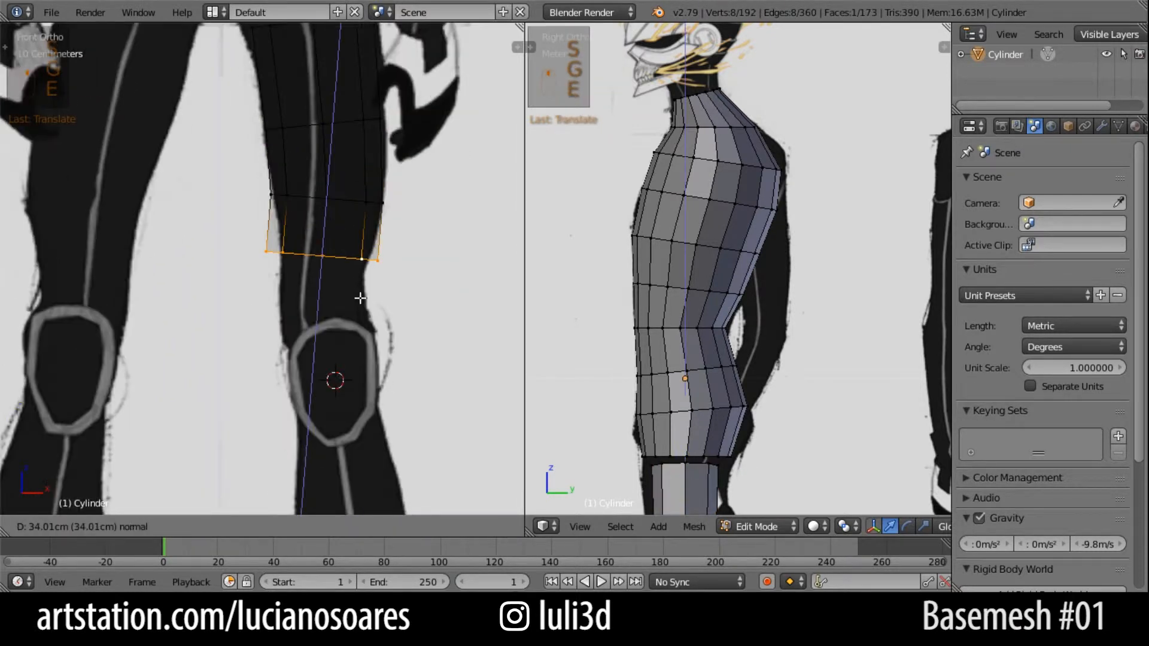
{"action": "left_click", "coordinate": [387, 326]}
{"action": "middle_click_drag", "start_coordinate": [386, 326], "coordinate": [383, 256], "text": "shift"}
{"action": "key", "text": "e"}
{"action": "key", "text": "r"}
{"action": "key", "text": "e"}
{"action": "key", "text": "r"}
{"action": "middle_click_drag", "start_coordinate": [397, 295], "coordinate": [385, 234], "text": "shift"}
Extrude and rotate segments across the knee to just below the kneecap in the front view.
{"action": "key", "text": "e"}
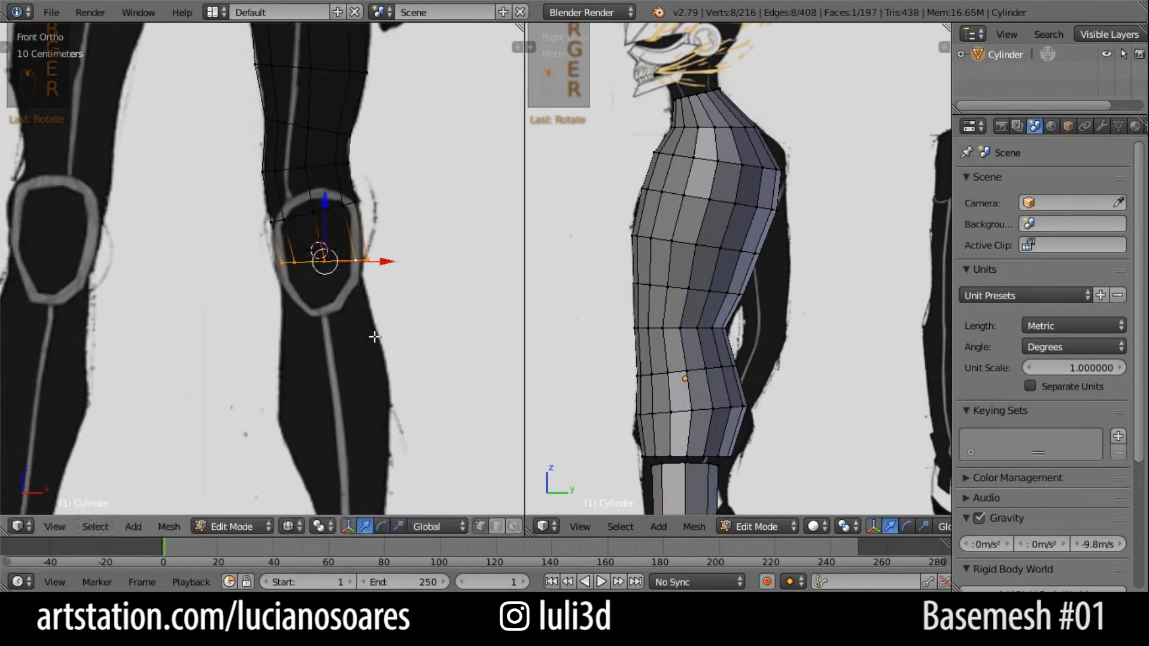
{"action": "key", "text": "e"}
{"action": "key", "text": "r"}
{"action": "middle_click_drag", "start_coordinate": [365, 340], "coordinate": [400, 274], "text": "shift"}
{"action": "left_click", "coordinate": [397, 298]}
Extrude the leg to the widest part of the calf and scale the slanted loop to the reference outline.
{"action": "scroll", "coordinate": [398, 302], "scroll_direction": "down", "scroll_amount": 1}
{"action": "key", "text": "e"}
{"action": "key", "text": "s"}
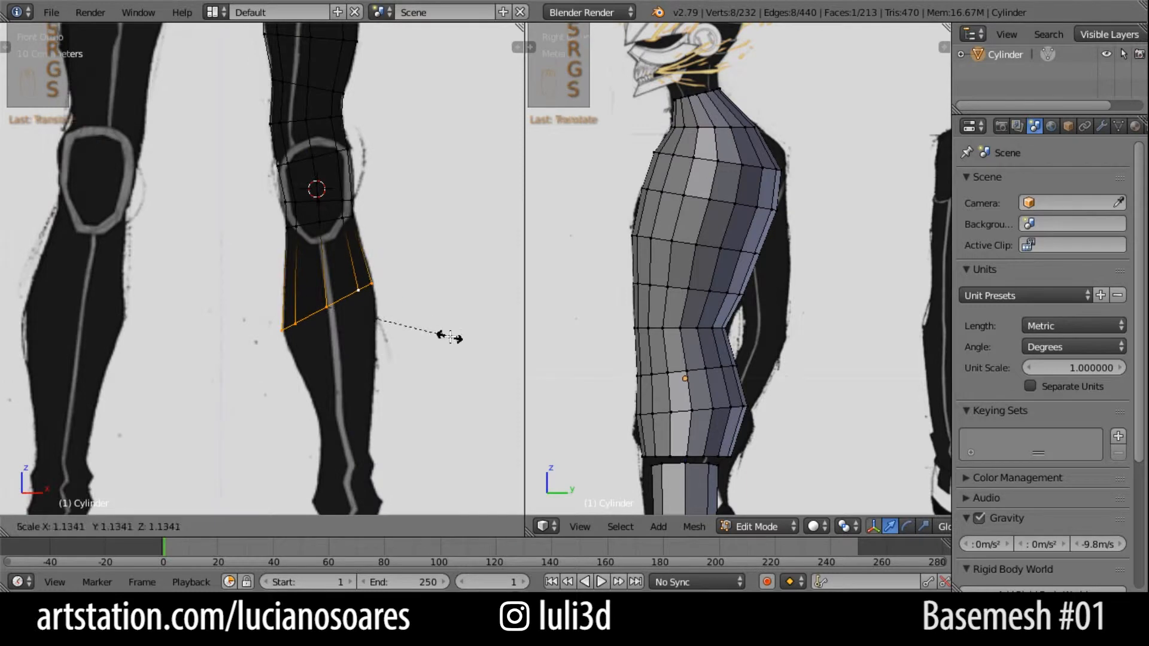
{"action": "left_click", "coordinate": [446, 338]}
{"action": "middle_click_drag", "start_coordinate": [442, 339], "coordinate": [431, 258], "text": "shift"}
Extrude the lower calf in segments down to the top of the boot cuff, scaling and moving each loop to fit.
{"action": "key", "text": "e"}
{"action": "key", "text": "r"}
{"action": "key", "text": "s"}
{"action": "scroll", "coordinate": [395, 369], "scroll_direction": "up", "scroll_amount": 1}
{"action": "middle_click_drag", "start_coordinate": [403, 373], "coordinate": [387, 296], "text": "shift"}
{"action": "key", "text": "e"}
{"action": "left_click", "coordinate": [389, 368]}
{"action": "key", "text": "s"}
{"action": "left_click", "coordinate": [370, 353]}
{"action": "key", "text": "g"}
{"action": "left_click", "coordinate": [368, 352]}
Extrude a segment into the boot cuff, then tilt, scale and move its loop to the cuff's widest edge.
{"action": "middle_click_drag", "start_coordinate": [368, 352], "coordinate": [365, 281], "text": "shift"}
{"action": "right_click", "coordinate": [304, 176], "text": "alt"}
{"action": "right_click", "coordinate": [355, 244], "text": "alt"}
{"action": "key", "text": "e"}
{"action": "left_click", "coordinate": [378, 280]}
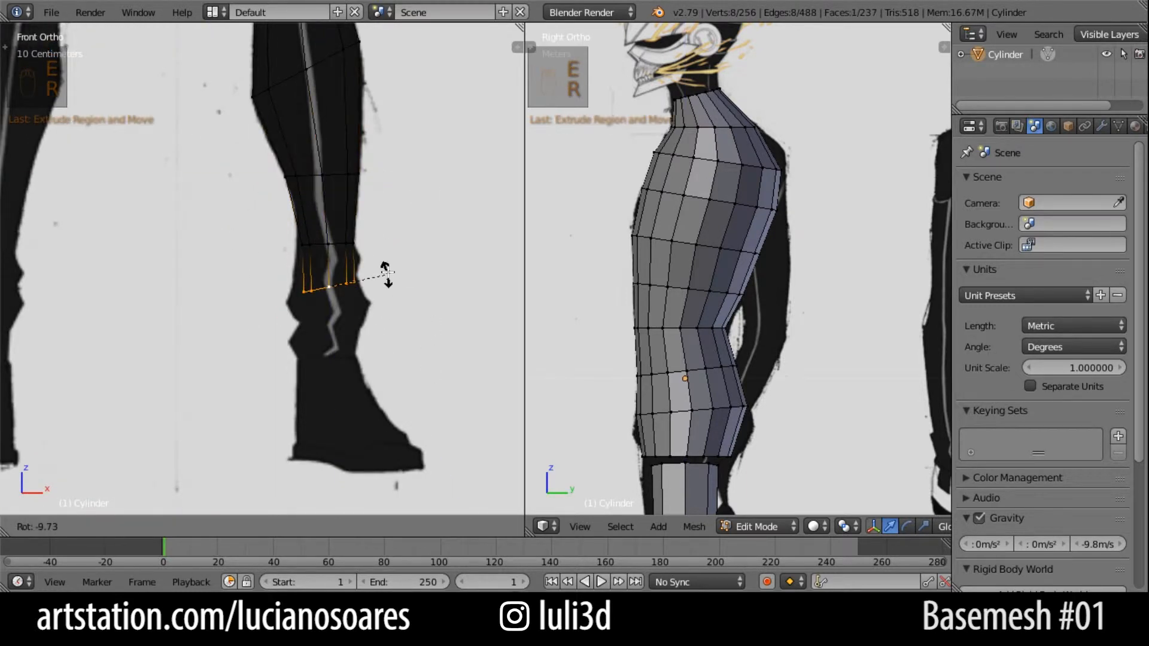
{"action": "key", "text": "r"}
{"action": "left_click", "coordinate": [386, 252]}
{"action": "key", "text": "g"}
{"action": "key", "text": "s"}
{"action": "left_click", "coordinate": [398, 233]}
{"action": "key", "text": "g"}
{"action": "left_click", "coordinate": [378, 290]}
Extrude the leg down to the ankle, then move and level the end loop at the cuff's lower edge.
{"action": "key", "text": "e"}
{"action": "left_click", "coordinate": [381, 328]}
{"action": "key", "text": "g"}
{"action": "left_click", "coordinate": [363, 338]}
{"action": "key", "text": "r"}
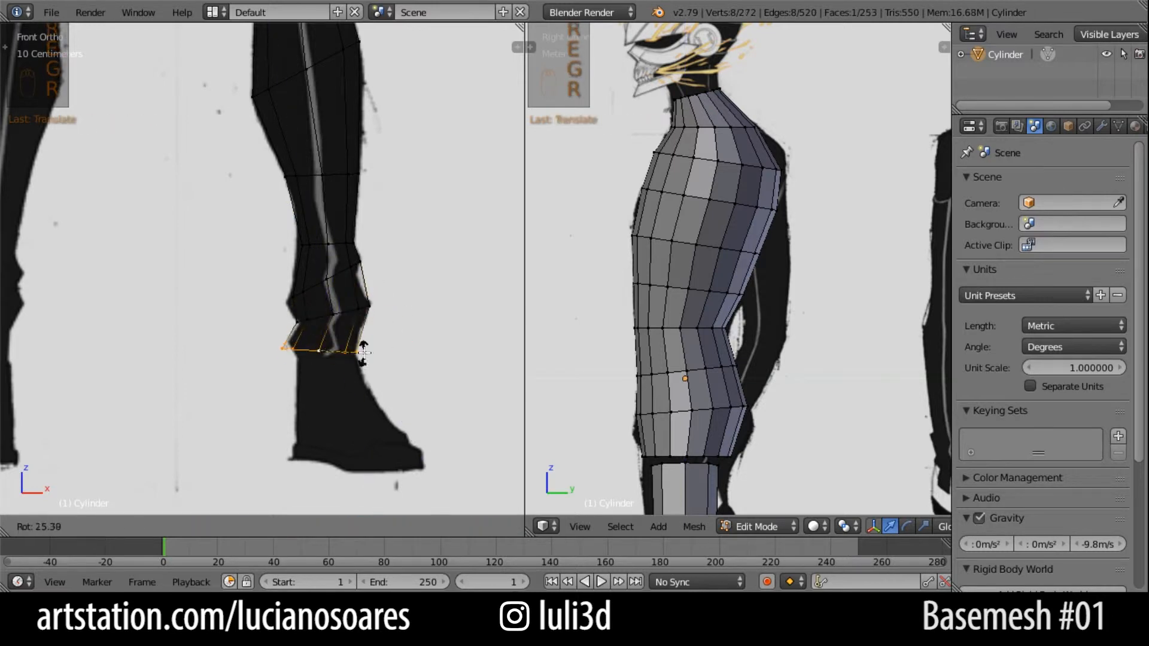
{"action": "left_click", "coordinate": [359, 361]}
{"action": "key", "text": "g"}
{"action": "left_click", "coordinate": [361, 359]}
Return the front view to solid shading and scale the upper thigh loops to the reference leg width.
{"action": "scroll", "coordinate": [383, 180], "scroll_direction": "down", "scroll_amount": 5}
{"action": "middle_click_drag", "start_coordinate": [382, 144], "coordinate": [405, 295], "text": "shift"}
{"action": "key", "text": "z"}
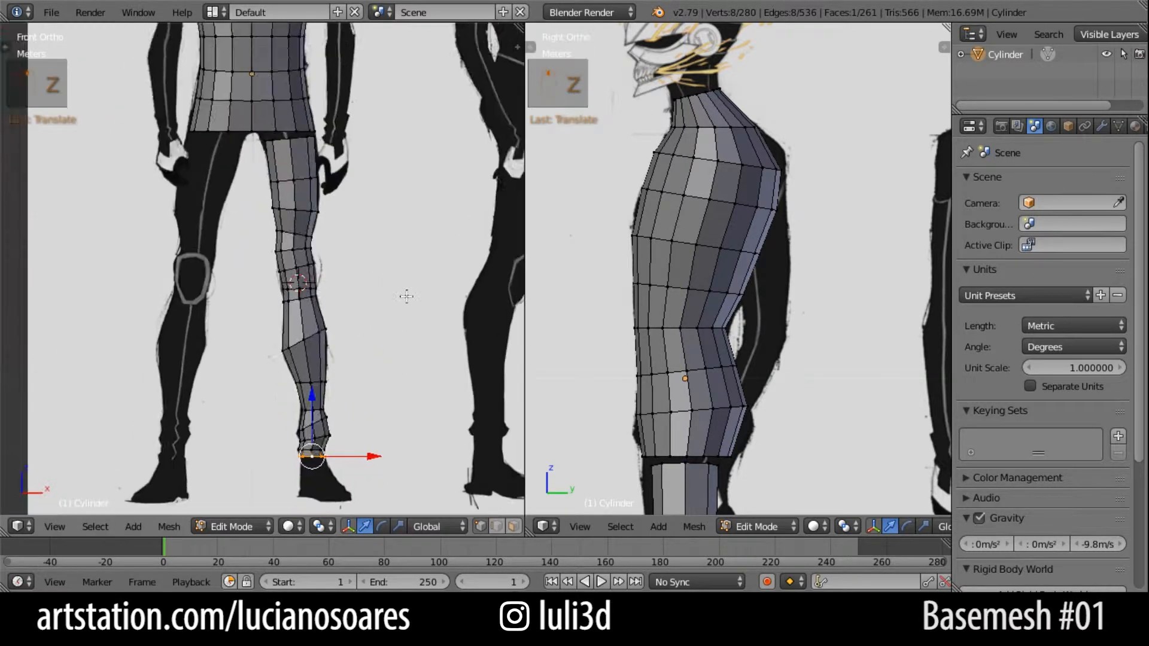
{"action": "right_click", "coordinate": [304, 114], "text": "alt"}
{"action": "key", "text": "s"}
{"action": "key", "text": "s"}
{"action": "left_click", "coordinate": [366, 186]}
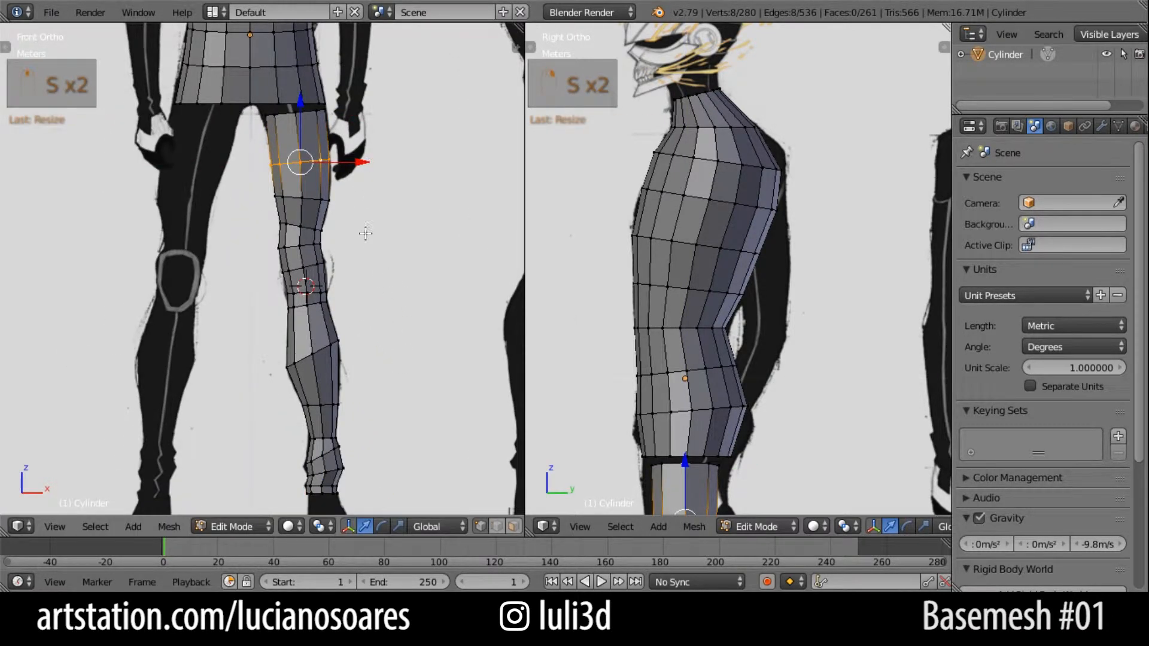
Shift the upper thigh loop along Y in the side view, then scale and tilt it to the side silhouette.
{"action": "scroll", "coordinate": [365, 233], "scroll_direction": "down", "scroll_amount": 2, "text": "shift"}
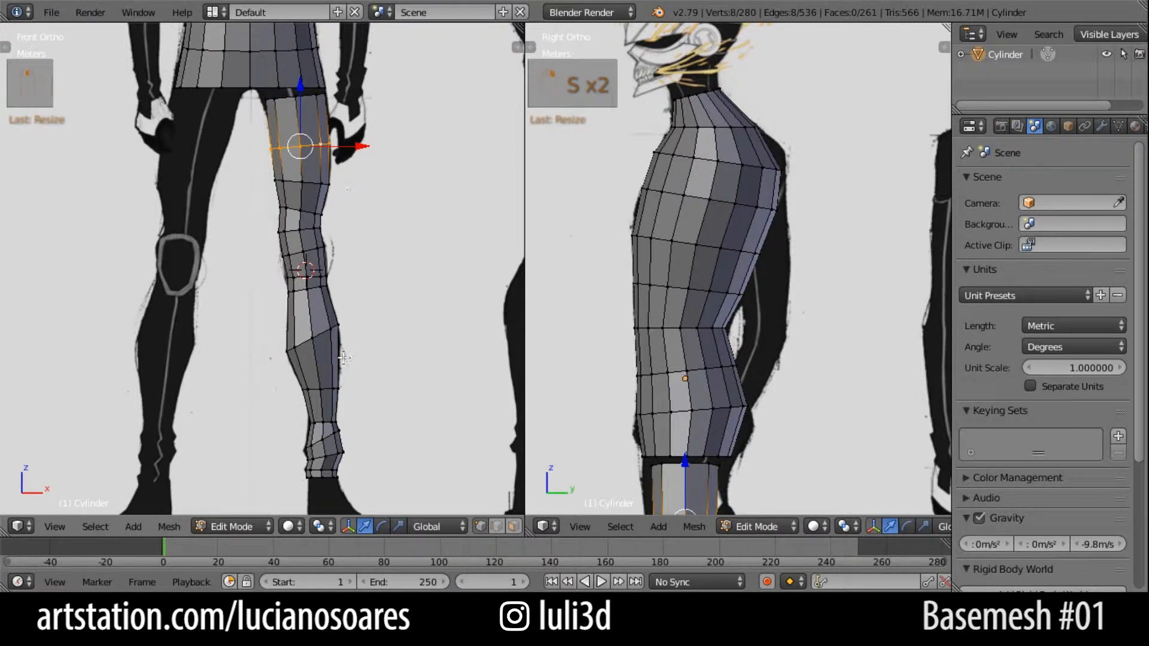
{"action": "scroll", "coordinate": [725, 380], "scroll_direction": "down", "scroll_amount": 6}
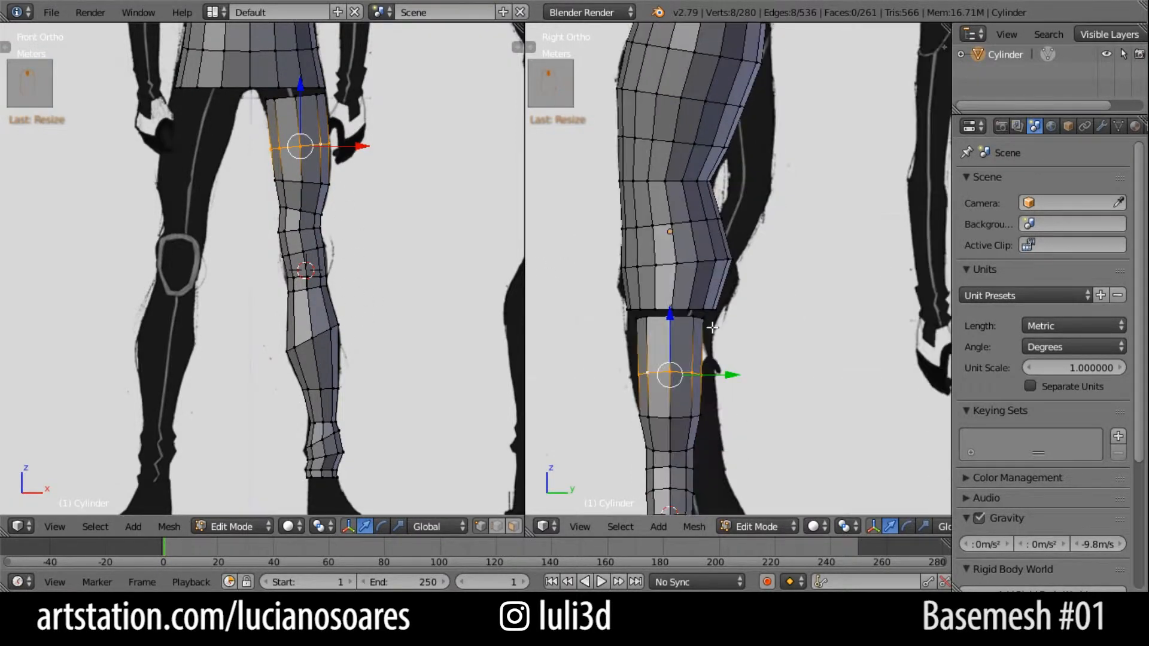
{"action": "scroll", "coordinate": [703, 259], "scroll_direction": "down", "scroll_amount": 1, "text": "shift"}
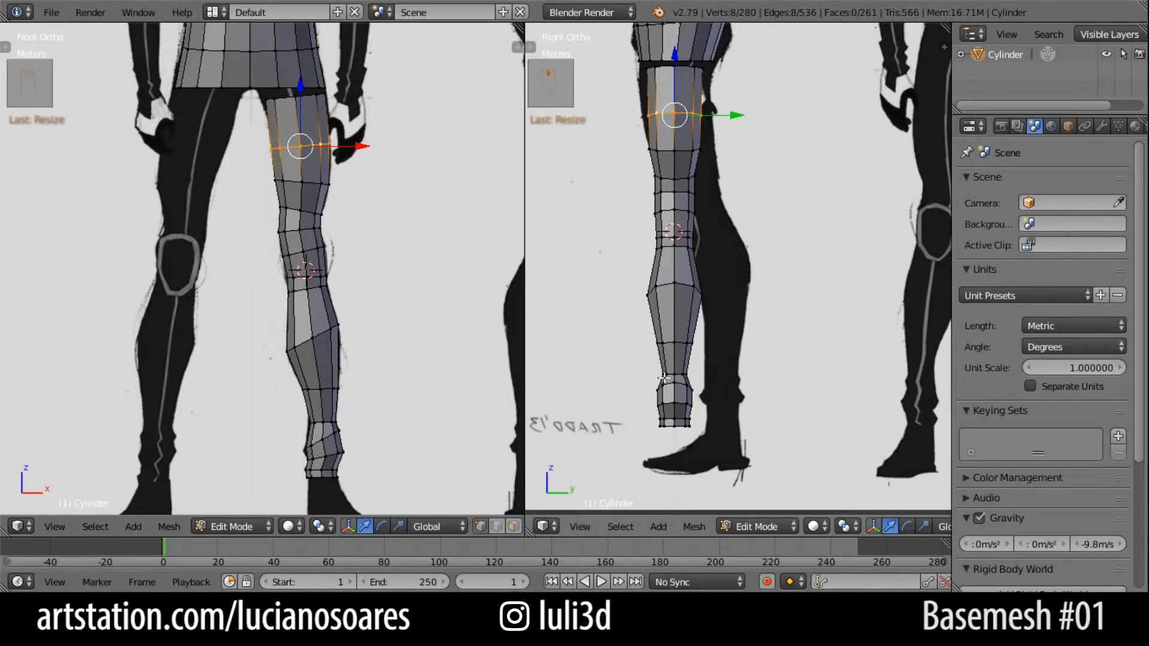
{"action": "scroll", "coordinate": [739, 394], "scroll_direction": "up", "scroll_amount": 1}
{"action": "scroll", "coordinate": [725, 396], "scroll_direction": "up", "scroll_amount": 2, "text": "shift"}
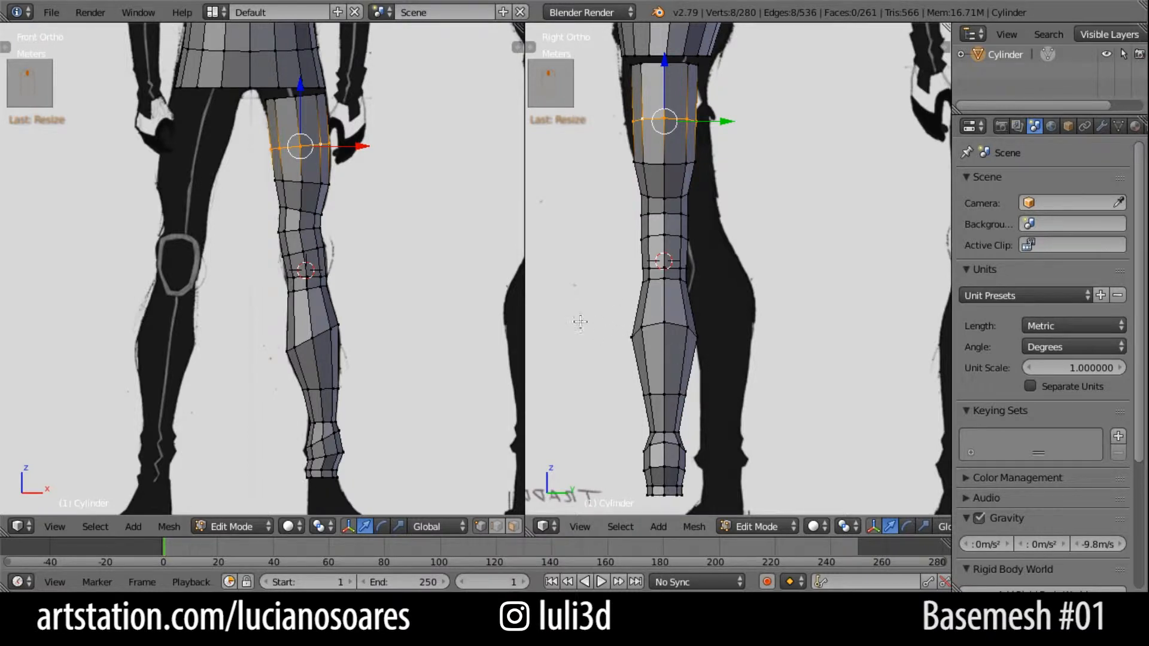
{"action": "middle_click_drag", "start_coordinate": [749, 197], "coordinate": [756, 227], "text": "shift"}
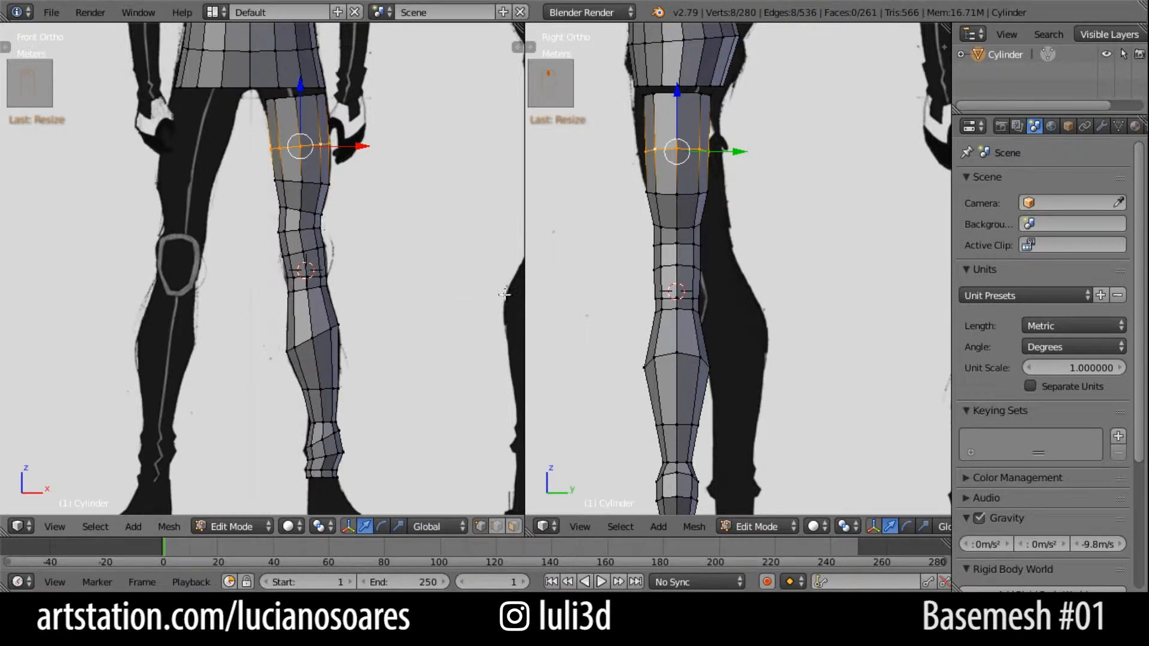
{"action": "scroll", "coordinate": [647, 224], "scroll_direction": "up", "scroll_amount": 2}
{"action": "middle_click_drag", "start_coordinate": [647, 224], "coordinate": [698, 222], "text": "shift"}
{"action": "key", "text": "g"}
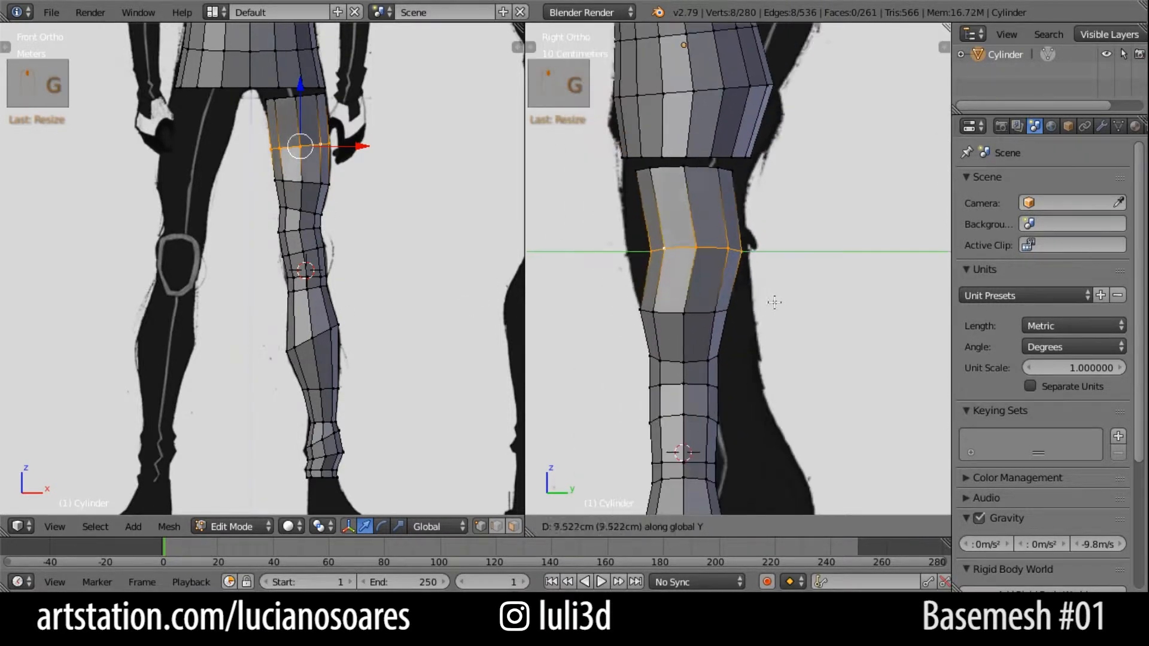
{"action": "key", "text": "s"}
{"action": "key", "text": "r"}
{"action": "left_click", "coordinate": [800, 302]}
Move and scale the lower thigh loop to span the leg front to back in the side reference.
{"action": "scroll", "coordinate": [748, 235], "scroll_direction": "down", "scroll_amount": 2}
{"action": "key", "text": "g"}
{"action": "left_click", "coordinate": [734, 274]}
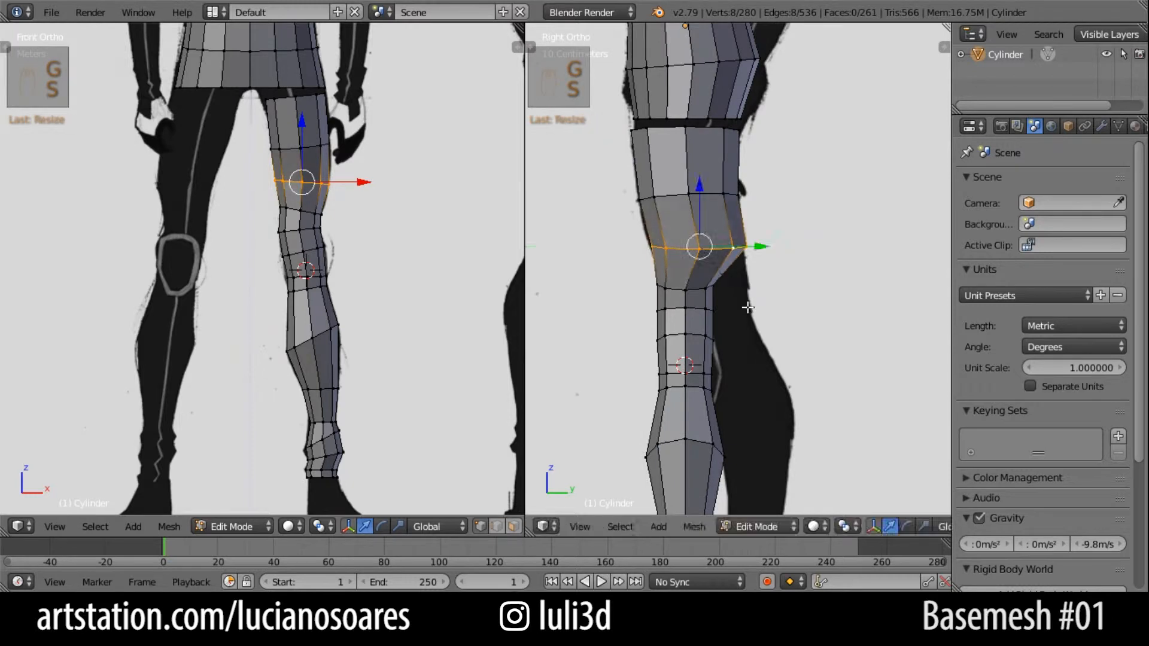
Select the whole lower leg from below the knee to the ankle and shift it back onto the side reference's calf.
{"action": "scroll", "coordinate": [741, 294], "scroll_direction": "down", "scroll_amount": 2}
{"action": "left_click", "coordinate": [706, 473], "text": "alt"}
{"action": "key", "text": "ctrl+KP_Add"}
{"action": "key", "text": "ctrl+KP_Add"}
{"action": "key", "text": "ctrl+KP_Add"}
{"action": "key", "text": "ctrl+KP_Add"}
{"action": "key", "text": "ctrl+KP_Add"}
{"action": "key", "text": "ctrl+KP_Add"}
{"action": "key", "text": "ctrl+KP_Add"}
{"action": "key", "text": "ctrl+KP_Add"}
{"action": "key", "text": "ctrl+KP_Add"}
{"action": "key", "text": "ctrl+KP_Add"}
{"action": "key", "text": "ctrl+KP_Add"}
{"action": "key", "text": "g"}
{"action": "left_click", "coordinate": [748, 389]}
{"action": "scroll", "coordinate": [713, 240], "scroll_direction": "up", "scroll_amount": 2}
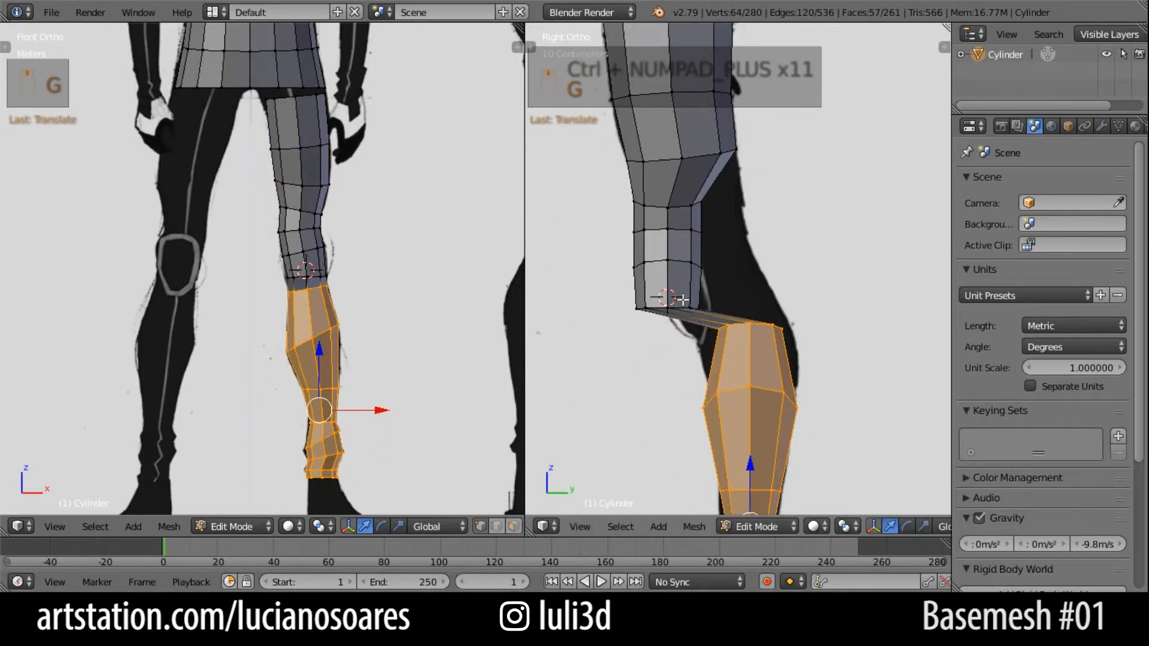
Move the edge loop just above the knee along Y onto the side reference, then scale and tilt it to the silhouette.
{"action": "left_click", "coordinate": [713, 241], "text": "alt+shift"}
{"action": "left_click", "coordinate": [695, 203], "text": "alt"}
{"action": "key", "text": "g"}
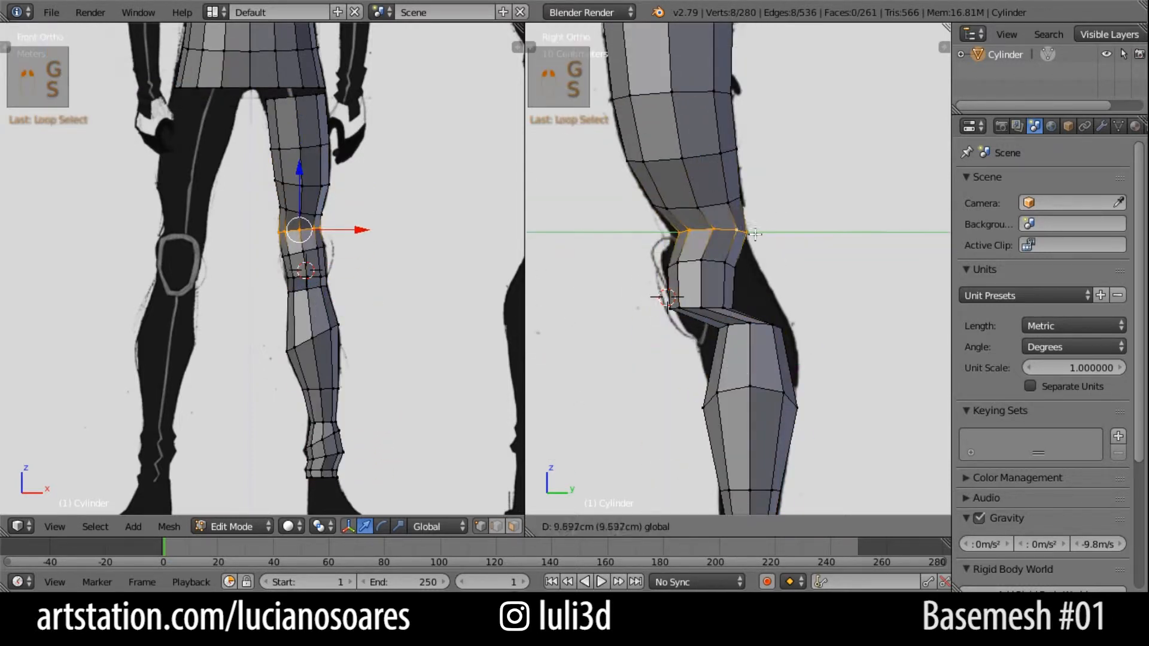
{"action": "left_click", "coordinate": [735, 247]}
{"action": "key", "text": "s"}
{"action": "key", "text": "s"}
{"action": "key", "text": "s"}
{"action": "key", "text": "r"}
{"action": "key", "text": "r"}
Scale, tilt and move the edge loops through the knee down to the upper calf to follow the side reference.
{"action": "left_click", "coordinate": [742, 261], "text": "alt"}
{"action": "key", "text": "s"}
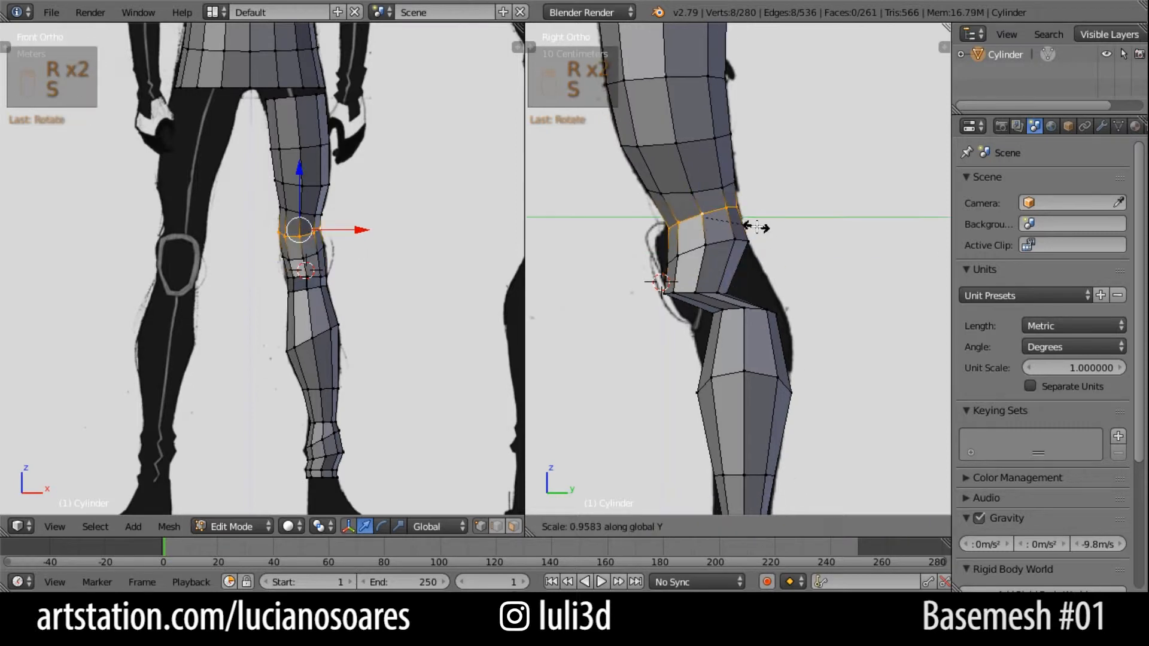
{"action": "key", "text": "g"}
{"action": "left_click", "coordinate": [793, 249]}
{"action": "key", "text": "s"}
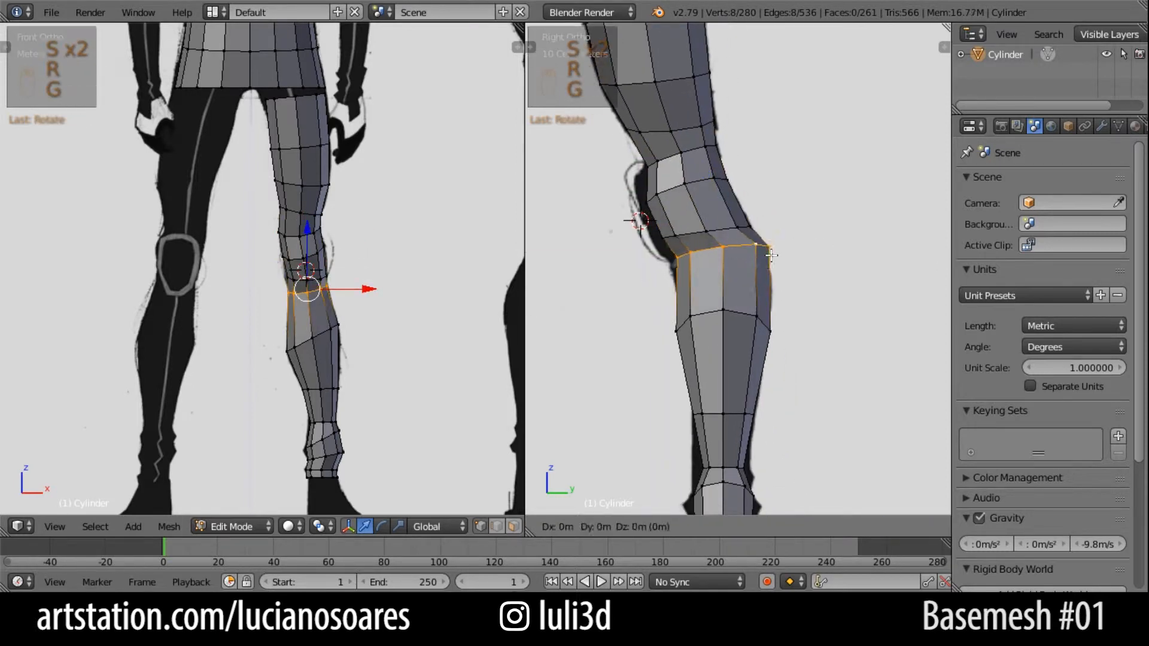
{"action": "left_click", "coordinate": [783, 280]}
{"action": "key", "text": "s"}
{"action": "middle_click_drag", "start_coordinate": [778, 281], "coordinate": [778, 174], "text": "shift"}
Shift the edge loop above the ankle and scale it to the leg width in the side reference.
{"action": "left_click", "coordinate": [688, 383], "text": "alt"}
{"action": "key", "text": "g"}
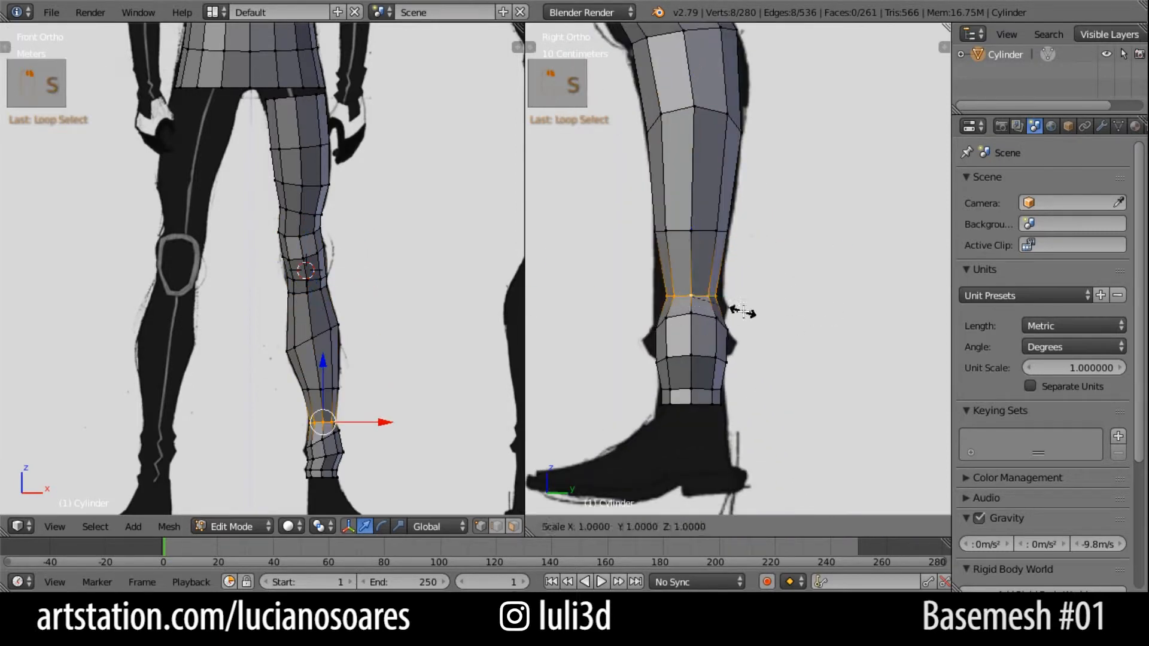
{"action": "left_click", "coordinate": [745, 314]}
{"action": "key", "text": "s"}
{"action": "left_click", "coordinate": [753, 331]}
Scale the lowest ring of ankle faces along Y to the boot's width in the side reference.
{"action": "left_click", "coordinate": [721, 395], "text": "alt"}
{"action": "key", "text": "s"}
{"action": "key", "text": "y"}
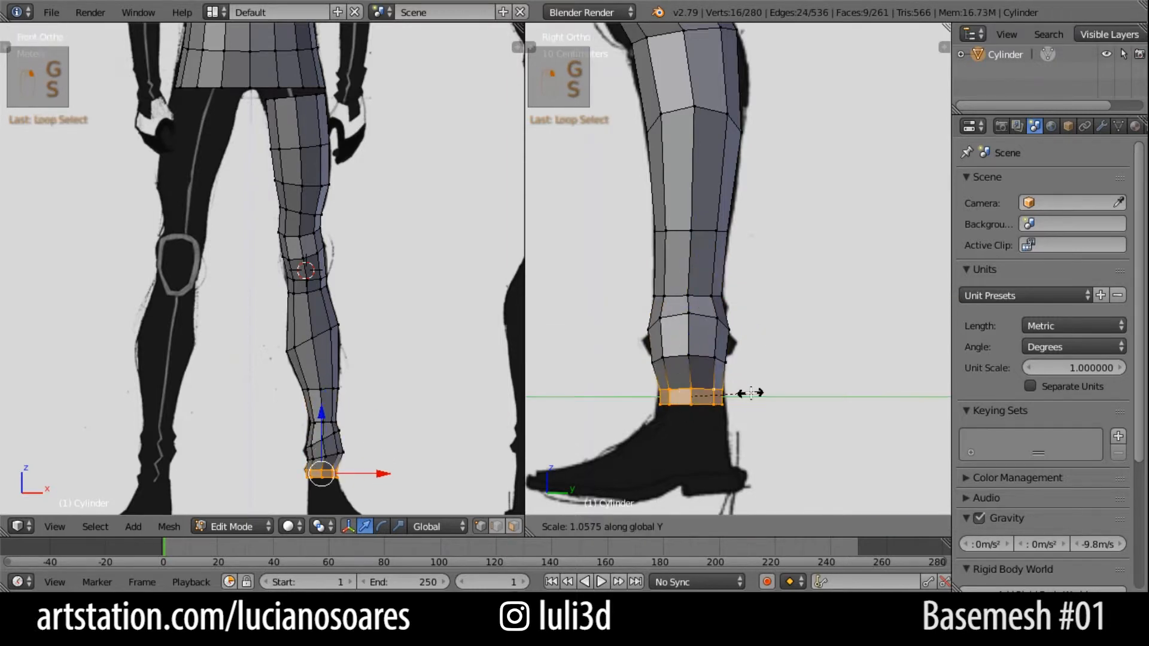
{"action": "left_click", "coordinate": [752, 394]}
Extrude the leg's open bottom edge loop straight down about 60 cm to the shoe's sole.
{"action": "scroll", "coordinate": [753, 394], "scroll_direction": "down", "scroll_amount": 2}
{"action": "mouse_move", "coordinate": [770, 334]}
{"action": "middle_mouse_down", "text": "shift"}
{"action": "mouse_move", "coordinate": [791, 398]}
{"action": "mouse_move", "coordinate": [776, 332]}
{"action": "middle_mouse_up", "text": "shift"}
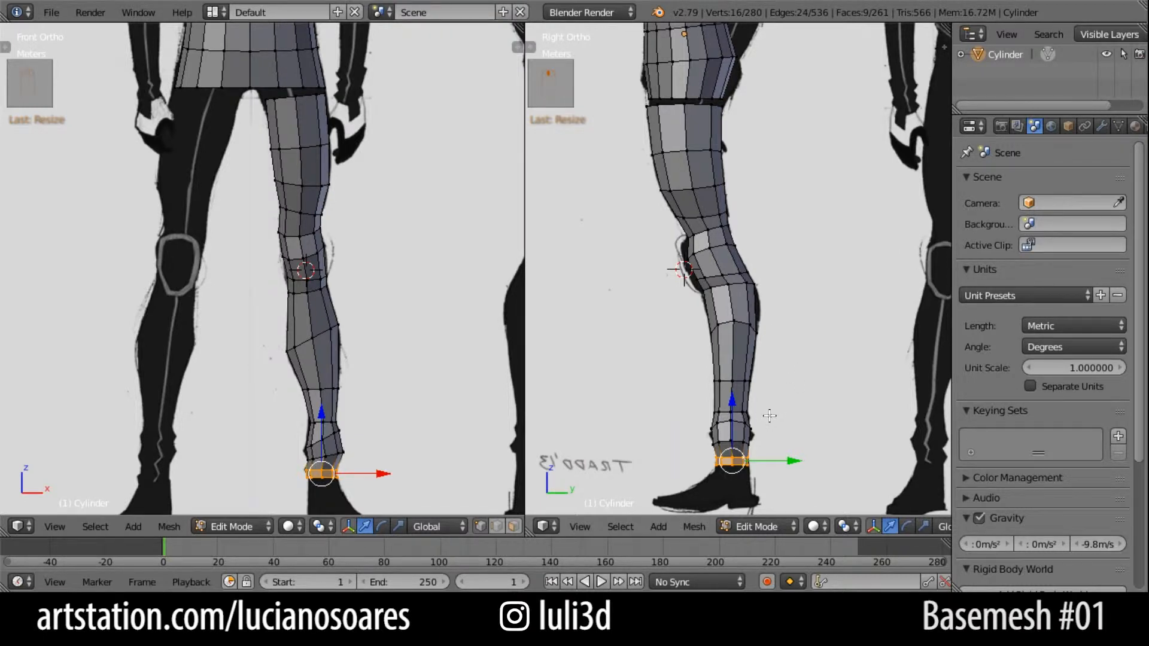
{"action": "scroll", "coordinate": [770, 415], "scroll_direction": "up", "scroll_amount": 2}
{"action": "middle_click_drag", "start_coordinate": [770, 415], "coordinate": [742, 349], "text": "shift"}
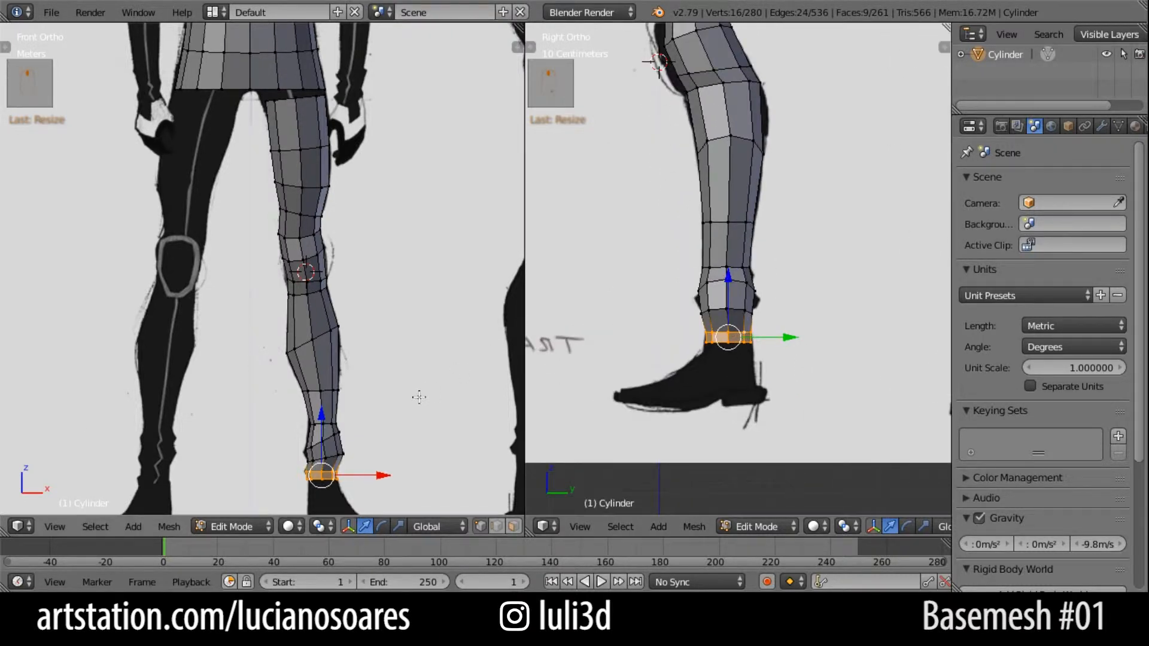
{"action": "scroll", "coordinate": [416, 392], "scroll_direction": "up", "scroll_amount": 2}
{"action": "middle_click_drag", "start_coordinate": [415, 392], "coordinate": [403, 249], "text": "shift"}
{"action": "scroll", "coordinate": [451, 385], "scroll_direction": "up", "scroll_amount": 1}
{"action": "scroll", "coordinate": [451, 385], "scroll_direction": "up", "scroll_amount": 1}
{"action": "middle_click_drag", "start_coordinate": [452, 384], "coordinate": [373, 312], "text": "shift"}
{"action": "scroll", "coordinate": [377, 223], "scroll_direction": "up", "scroll_amount": 1}
{"action": "right_click", "coordinate": [741, 345], "text": "alt"}
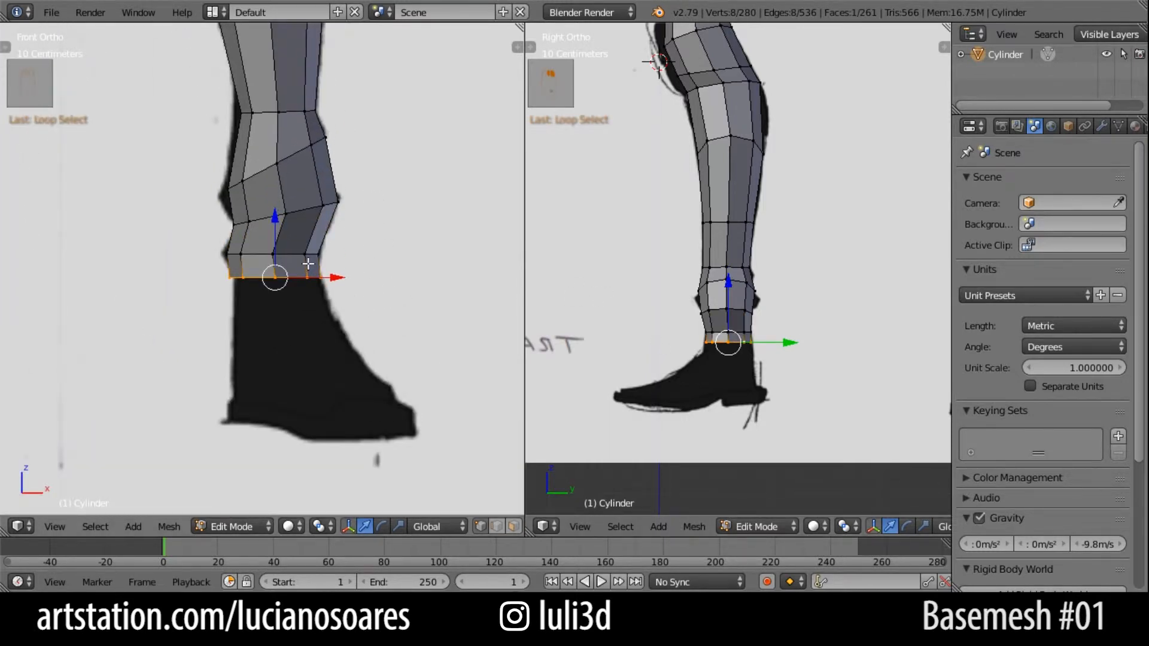
{"action": "scroll", "coordinate": [307, 263], "scroll_direction": "down", "scroll_amount": 4}
{"action": "middle_click_drag", "start_coordinate": [313, 260], "coordinate": [336, 371], "text": "shift"}
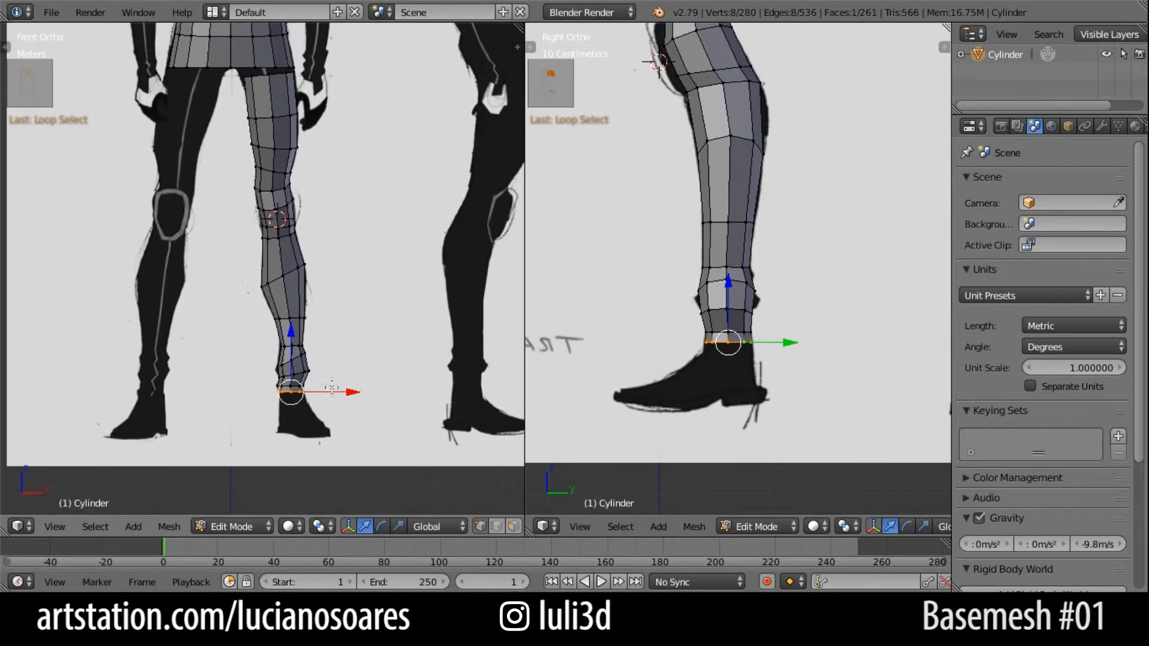
{"action": "middle_click_drag", "start_coordinate": [331, 408], "coordinate": [335, 319], "text": "shift"}
{"action": "scroll", "coordinate": [326, 323], "scroll_direction": "up", "scroll_amount": 2}
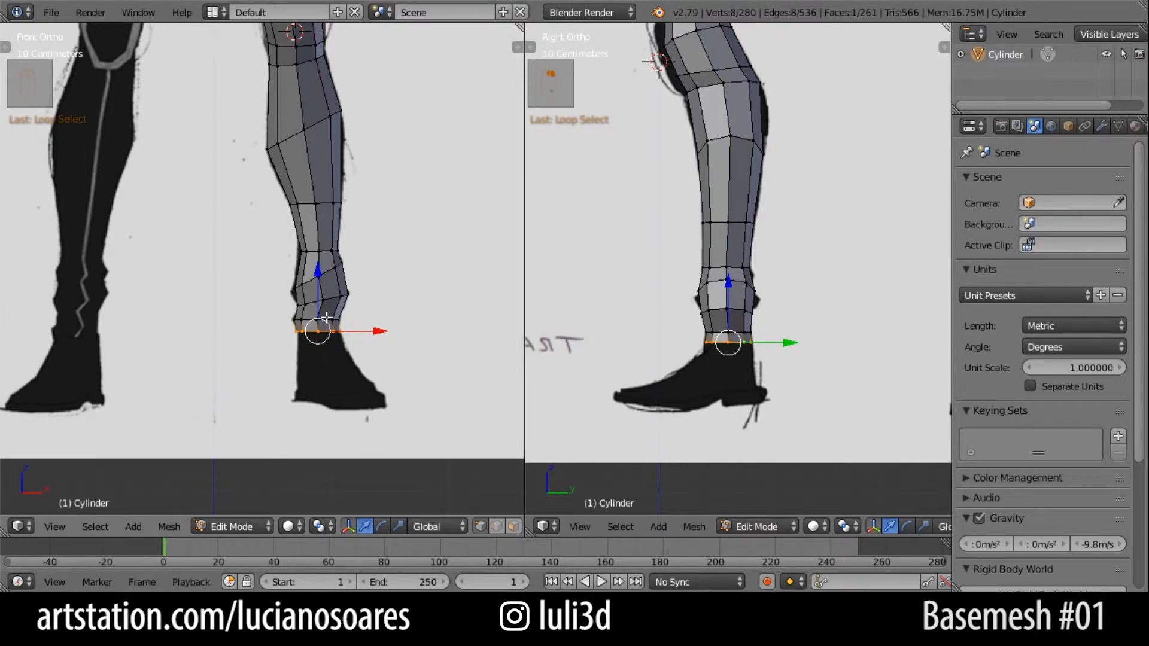
{"action": "scroll", "coordinate": [326, 317], "scroll_direction": "up", "scroll_amount": 2}
{"action": "scroll", "coordinate": [329, 300], "scroll_direction": "down", "scroll_amount": 3, "text": "shift"}
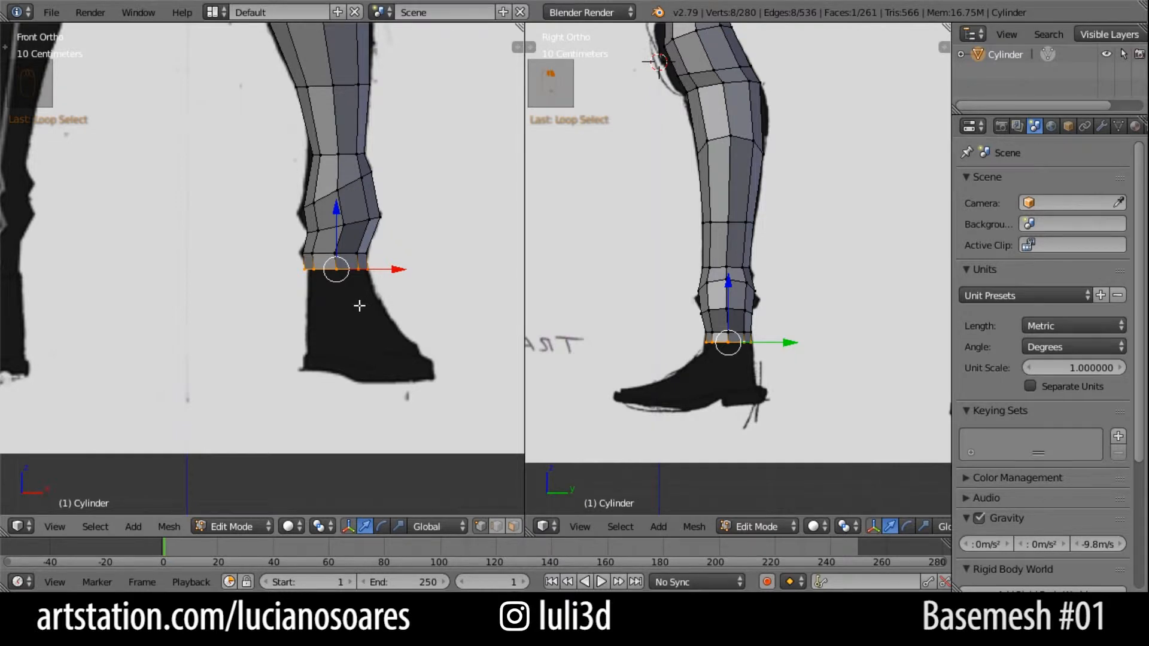
{"action": "scroll", "coordinate": [359, 311], "scroll_direction": "up", "scroll_amount": 2}
{"action": "key", "text": "e"}
{"action": "left_click", "coordinate": [326, 466]}
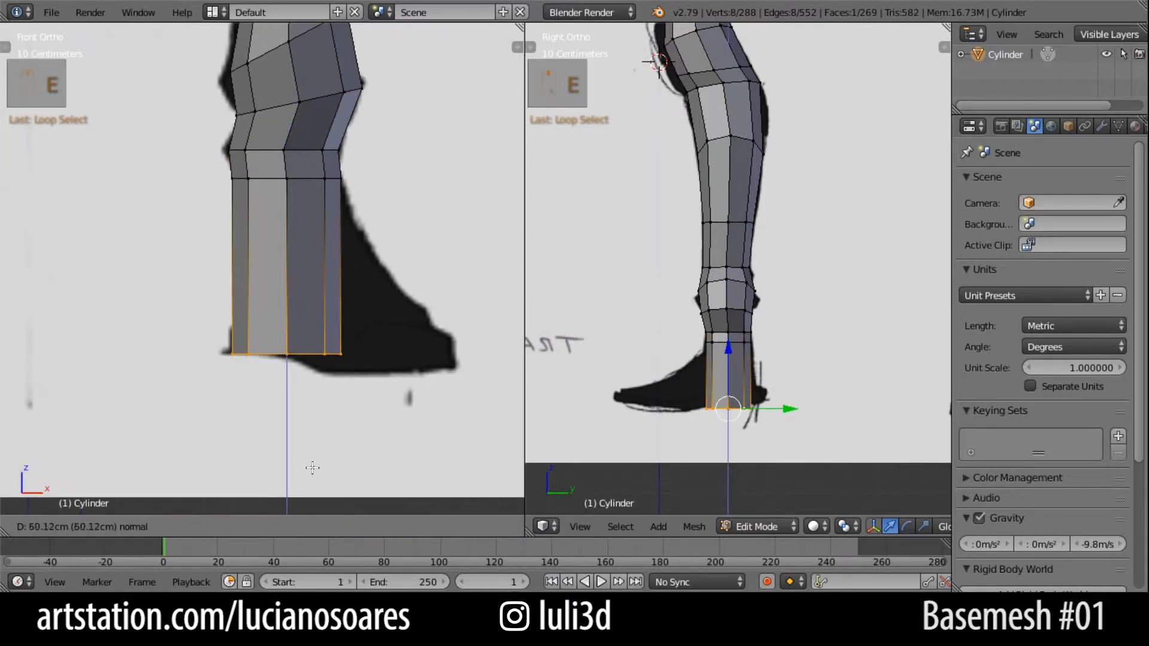
Widen the side view and extrude the front faces of the new ankle section forward to the shoe's toe.
{"action": "scroll", "coordinate": [642, 259], "scroll_direction": "up", "scroll_amount": 3}
{"action": "left_click_drag", "start_coordinate": [525, 293], "coordinate": [400, 293]}
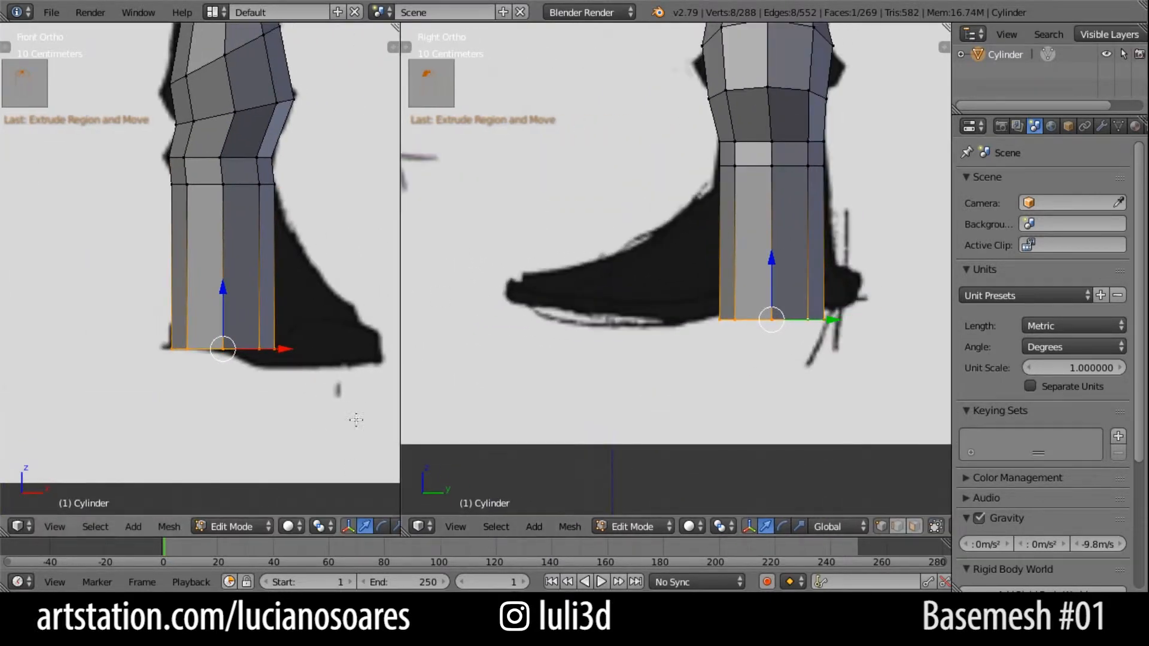
{"action": "key", "text": "ctrl+Tab"}
{"action": "left_click", "coordinate": [185, 268]}
{"action": "right_click", "coordinate": [186, 268]}
{"action": "key", "text": "e"}
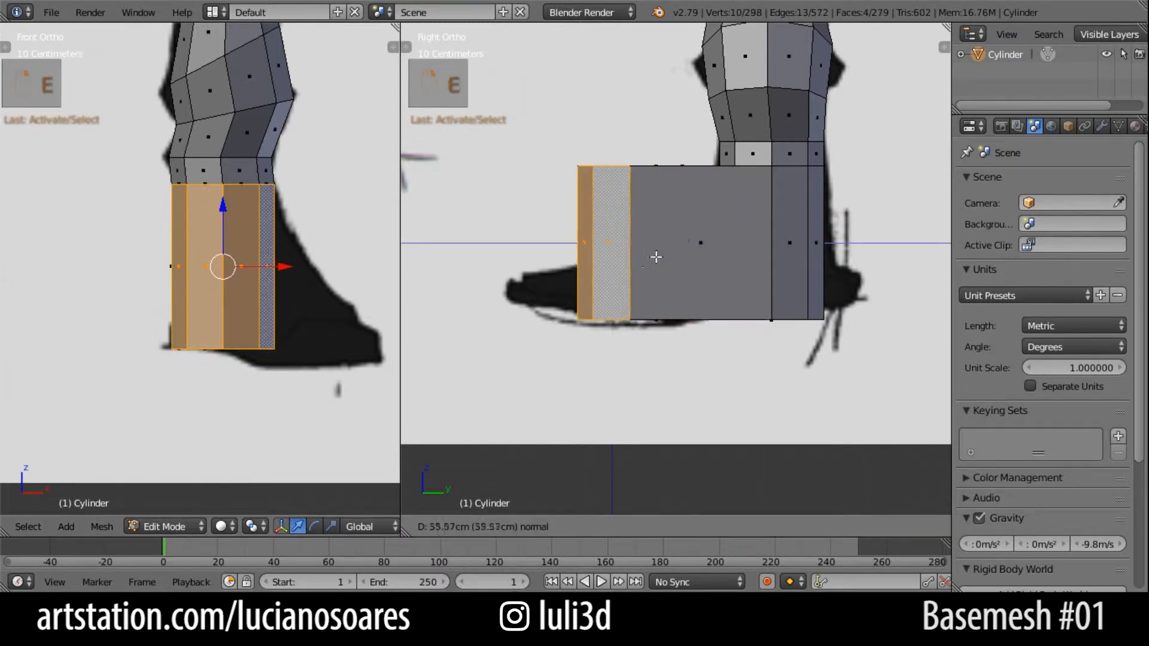
{"action": "left_click", "coordinate": [585, 257]}
Select the upper vertices at the front end of the foot and lower them along Z to the toe's height.
{"action": "key", "text": "ctrl+Tab"}
{"action": "left_click", "coordinate": [532, 251]}
{"action": "key", "text": "z"}
{"action": "key", "text": "b"}
{"action": "left_click_drag", "start_coordinate": [488, 150], "coordinate": [569, 183]}
{"action": "key", "text": "g"}
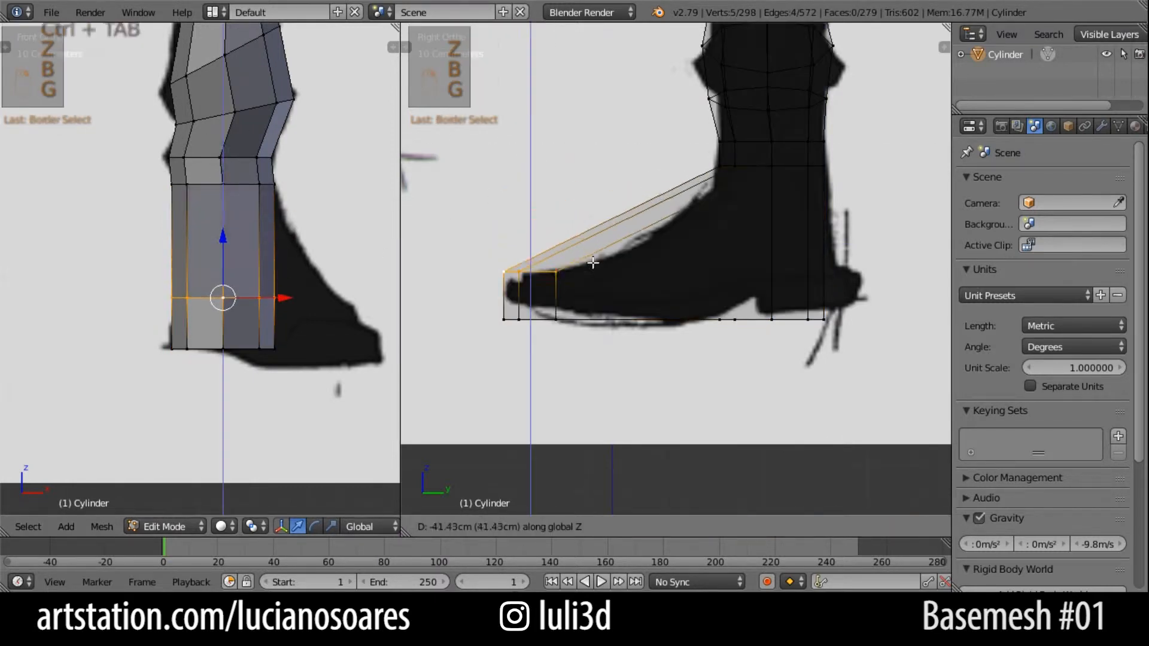
{"action": "left_click", "coordinate": [598, 281]}
Add two evenly spaced loop cuts across the foot between the ankle and the toe.
{"action": "key", "text": "z"}
{"action": "key", "text": "ctrl+r"}
{"action": "scroll", "coordinate": [630, 265], "scroll_direction": "up", "scroll_amount": 1}
{"action": "left_click", "coordinate": [630, 265]}
{"action": "right_click", "coordinate": [626, 239]}
Lower the upper vertices of the foot loop nearest the ankle along Z and rotate them to the instep's slope.
{"action": "key", "text": "z"}
{"action": "key", "text": "c"}
{"action": "left_click_drag", "start_coordinate": [626, 239], "coordinate": [634, 242]}
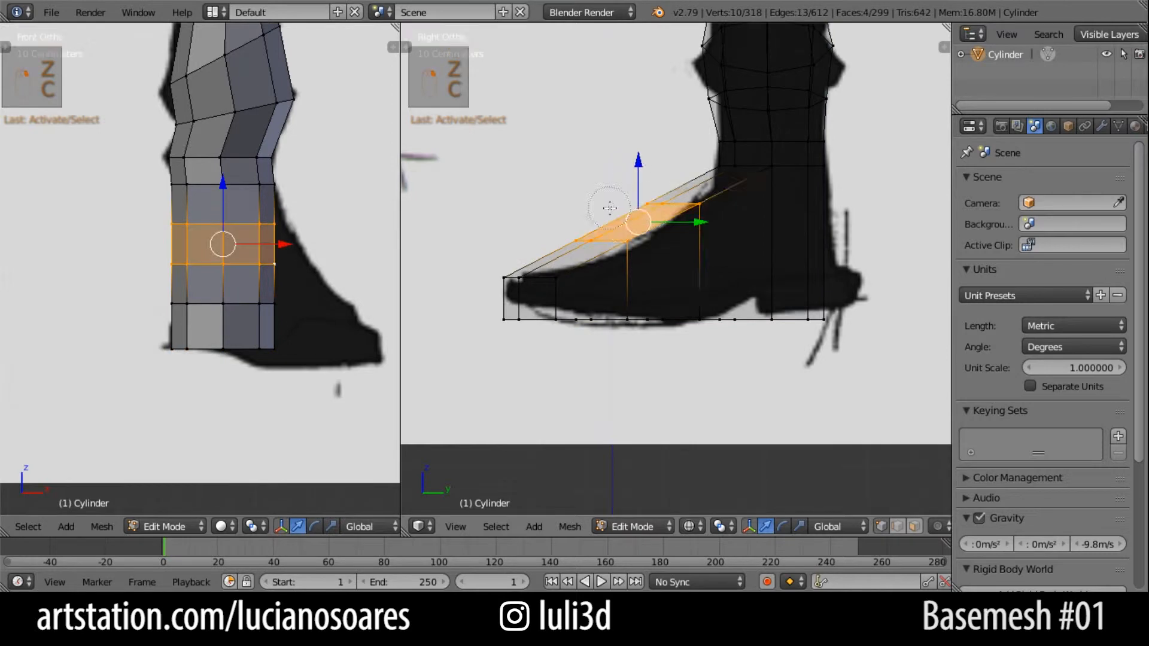
{"action": "right_click", "coordinate": [708, 221]}
{"action": "key", "text": "g"}
{"action": "key", "text": "z"}
{"action": "left_click", "coordinate": [715, 231]}
{"action": "key", "text": "r"}
{"action": "left_click", "coordinate": [724, 239]}
Move the upper vertices of the front foot loops down onto the shoe's upper outline in the side reference.
{"action": "right_click", "coordinate": [641, 272]}
{"action": "key", "text": "g"}
{"action": "left_click", "coordinate": [621, 290]}
{"action": "key", "text": "c"}
{"action": "left_click", "coordinate": [725, 266]}
{"action": "key", "text": "z"}
{"action": "key", "text": "g"}
{"action": "key", "text": "z"}
{"action": "left_click", "coordinate": [566, 290]}
{"action": "key", "text": "c"}
{"action": "left_click", "coordinate": [566, 289]}
{"action": "key", "text": "z"}
Select both edge loops across the middle of the foot and scale them wider along X.
{"action": "scroll", "coordinate": [566, 289], "scroll_direction": "down", "scroll_amount": 1}
{"action": "middle_click_drag", "start_coordinate": [295, 281], "coordinate": [317, 395], "text": "shift"}
{"action": "right_click", "coordinate": [237, 347], "text": "super"}
{"action": "right_click", "coordinate": [240, 285], "text": "shift+super"}
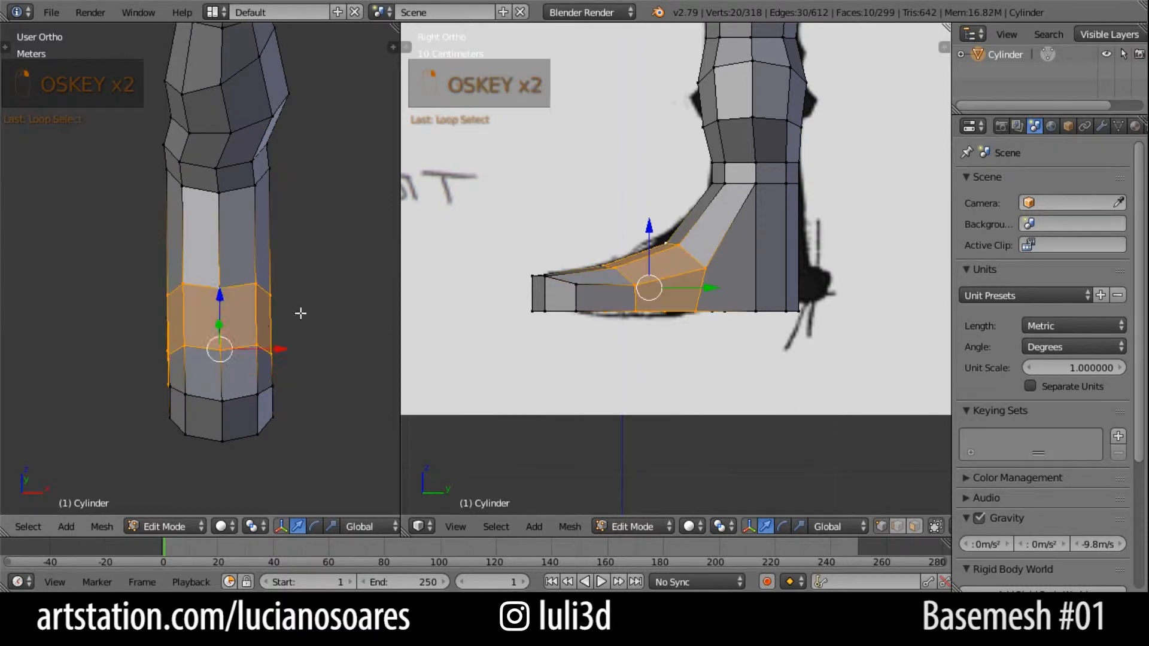
{"action": "key", "text": "s"}
{"action": "key", "text": "x"}
{"action": "left_click", "coordinate": [331, 315]}
Select the side vertices just behind the toe tip and scale them outward to widen the toe.
{"action": "scroll", "coordinate": [331, 315], "scroll_direction": "down", "scroll_amount": 2}
{"action": "middle_click_drag", "start_coordinate": [331, 315], "coordinate": [239, 386]}
{"action": "key", "text": "KP_Decimal"}
{"action": "right_click", "coordinate": [139, 363]}
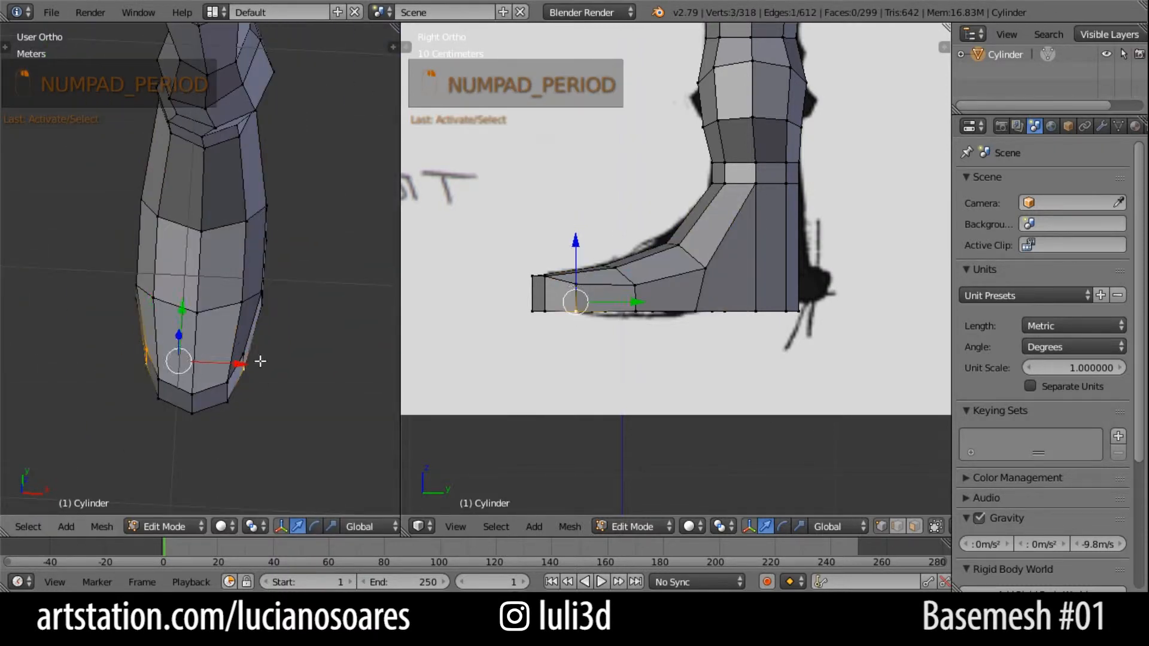
{"action": "key", "text": "s"}
{"action": "left_click", "coordinate": [261, 356]}
Select the two mid-foot loops again and widen them slightly to round the foot's outline.
{"action": "right_click", "coordinate": [229, 305], "text": "super"}
{"action": "right_click", "coordinate": [224, 227], "text": "shift+super"}
{"action": "key", "text": "s"}
{"action": "left_click", "coordinate": [294, 255]}
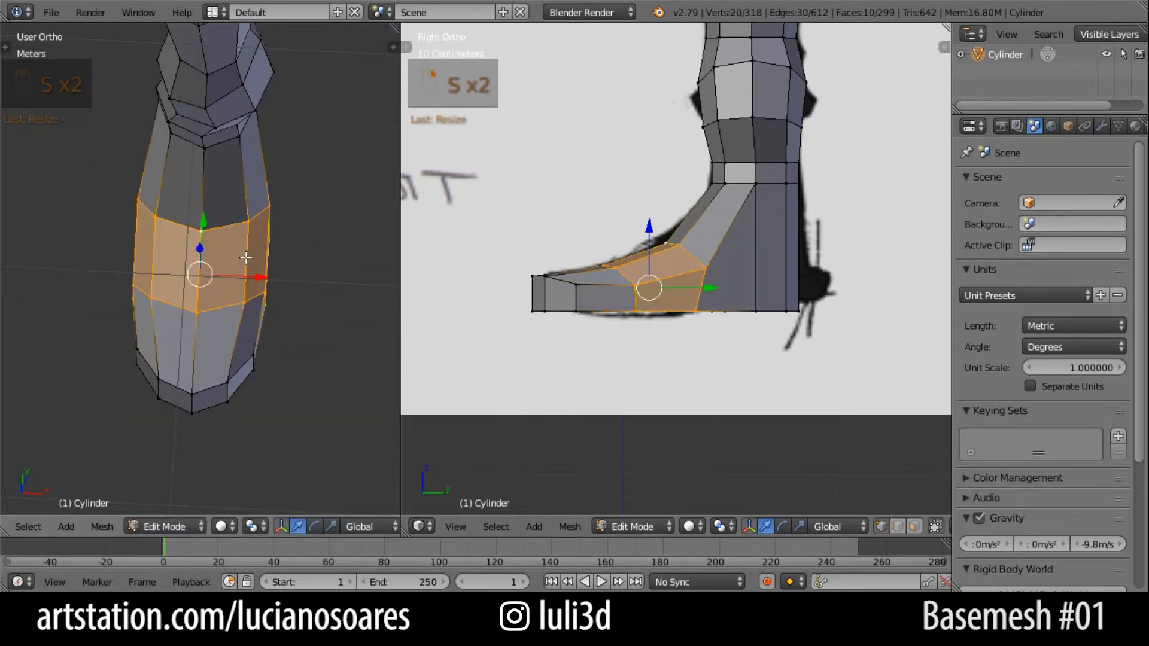
Select the vertices along one upper side edge of the foot and move them along X toward its centre.
{"action": "key", "text": "KP_1"}
{"action": "scroll", "coordinate": [670, 304], "scroll_direction": "up", "scroll_amount": 2}
{"action": "middle_click_drag", "start_coordinate": [669, 303], "coordinate": [577, 297]}
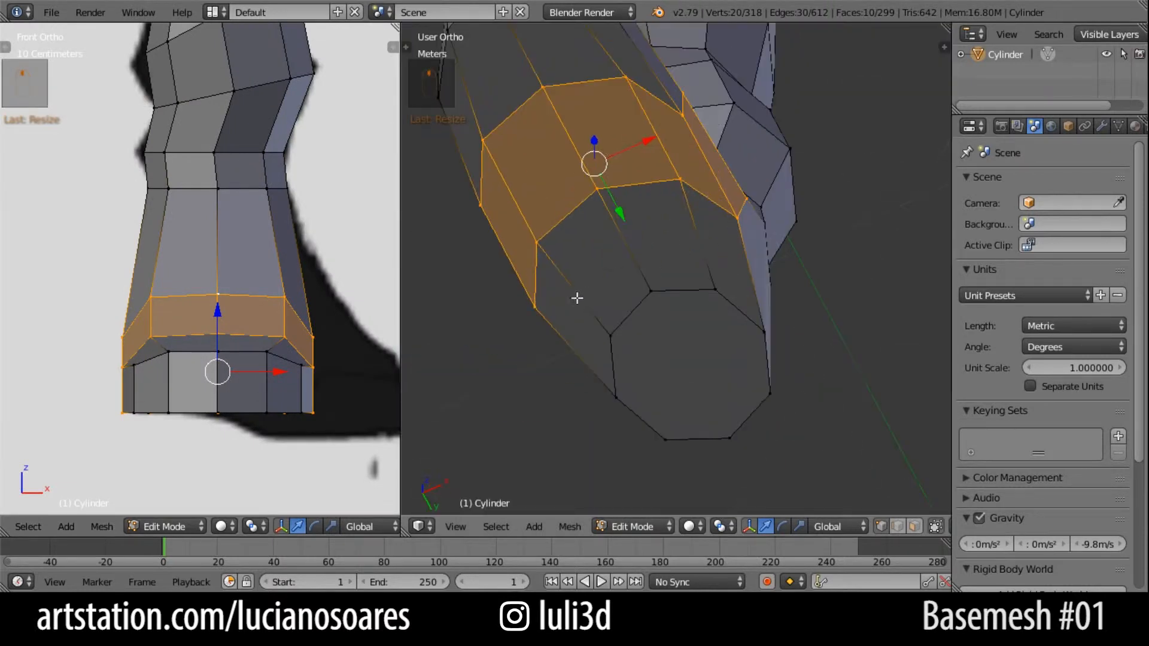
{"action": "right_click", "coordinate": [535, 304]}
{"action": "right_click", "coordinate": [578, 252]}
{"action": "middle_click_drag", "start_coordinate": [505, 151], "coordinate": [634, 385]}
{"action": "right_click", "coordinate": [623, 230], "text": "shift"}
{"action": "right_click", "coordinate": [572, 287], "text": "shift"}
{"action": "key", "text": "g"}
{"action": "key", "text": "x"}
{"action": "left_click", "coordinate": [651, 287]}
Shift individual vertices at the sides of the instep along X to even out the foot's upper shape.
{"action": "right_click", "coordinate": [629, 323]}
{"action": "key", "text": "g"}
{"action": "key", "text": "x"}
{"action": "left_click", "coordinate": [654, 313]}
{"action": "right_click", "coordinate": [694, 309]}
{"action": "middle_click_drag", "start_coordinate": [694, 308], "coordinate": [650, 331]}
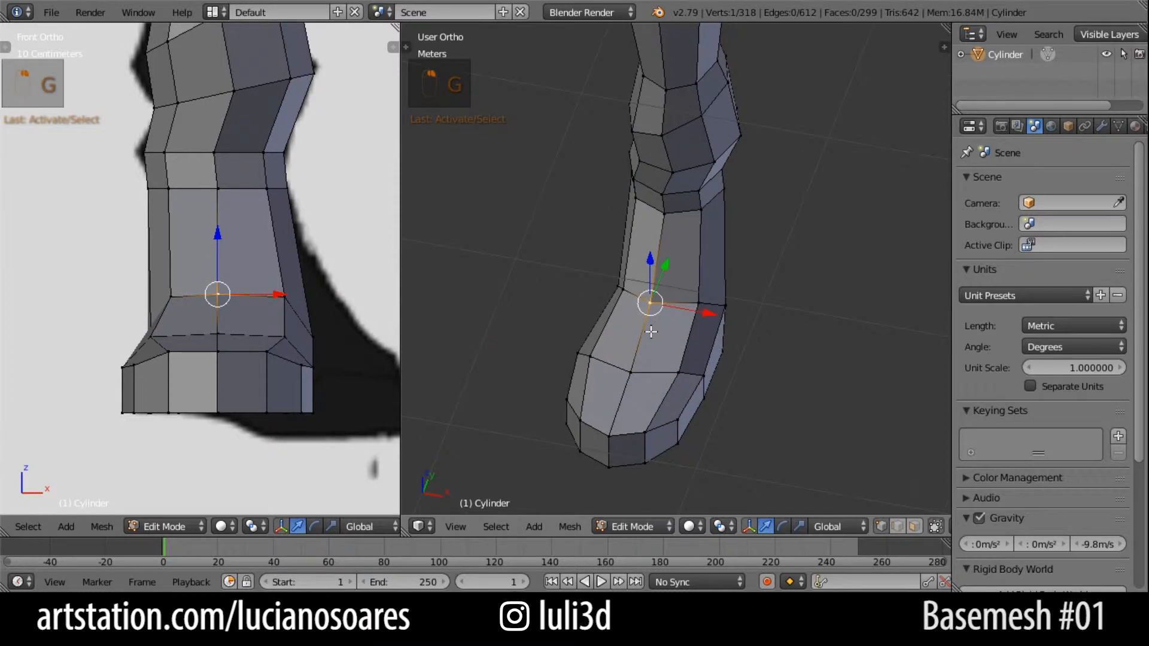
{"action": "right_click", "coordinate": [699, 303]}
{"action": "right_click", "coordinate": [724, 307]}
{"action": "key", "text": "g"}
{"action": "key", "text": "x"}
{"action": "left_click", "coordinate": [708, 307]}
Bevel the edge loop across the front of the foot into two parallel loops.
{"action": "mouse_move", "coordinate": [708, 307]}
{"action": "middle_mouse_down"}
{"action": "mouse_move", "coordinate": [756, 379]}
{"action": "mouse_move", "coordinate": [728, 308]}
{"action": "middle_mouse_up"}
{"action": "right_click", "coordinate": [727, 328], "text": "alt"}
{"action": "key", "text": "ctrl+b"}
{"action": "left_click", "coordinate": [730, 383]}
Subdivide the edges running from the ankle to the heel and instep to add a row around the section's middle.
{"action": "middle_click_drag", "start_coordinate": [729, 383], "coordinate": [645, 507]}
{"action": "key", "text": "ctrl+r"}
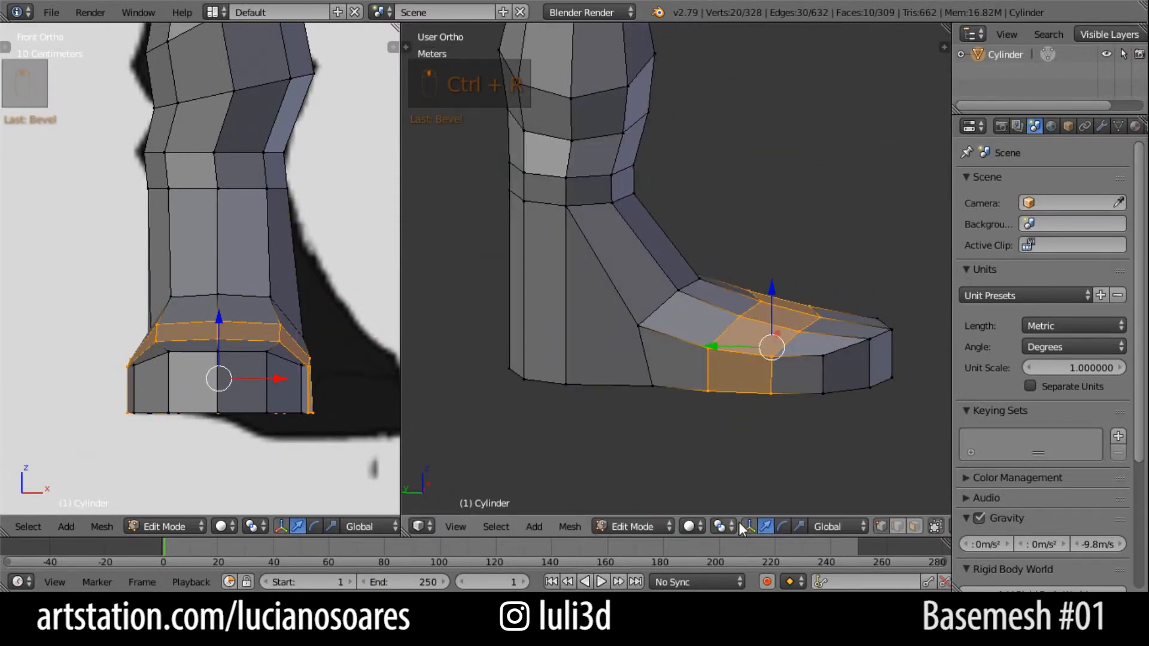
{"action": "right_click", "coordinate": [598, 254]}
{"action": "middle_click_drag", "start_coordinate": [598, 255], "coordinate": [674, 306]}
{"action": "key", "text": "w"}
{"action": "left_click", "coordinate": [701, 192]}
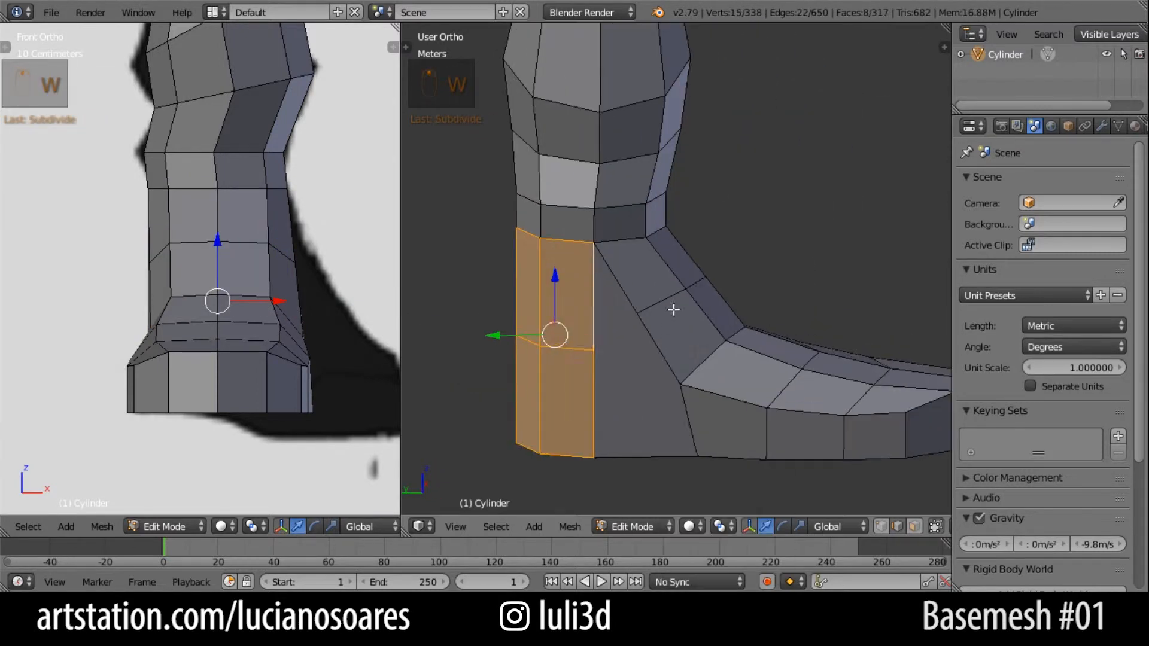
Merge the newly subdivided vertices with their neighbours on both sides of the ankle.
{"action": "key", "text": "ctrl+Tab"}
{"action": "right_click", "coordinate": [590, 347]}
{"action": "key", "text": "alt+m"}
{"action": "mouse_move", "coordinate": [616, 329]}
{"action": "middle_mouse_down"}
{"action": "mouse_move", "coordinate": [685, 257]}
{"action": "mouse_move", "coordinate": [706, 291]}
{"action": "mouse_move", "coordinate": [760, 292]}
{"action": "mouse_move", "coordinate": [733, 329]}
{"action": "middle_mouse_up"}
{"action": "key", "text": "alt+m"}
Select the front instep vertices in the side view, then move and rotate them to the boot's curved outline.
{"action": "key", "text": "KP_3"}
{"action": "key", "text": "z"}
{"action": "right_click", "coordinate": [644, 270]}
{"action": "key", "text": "c"}
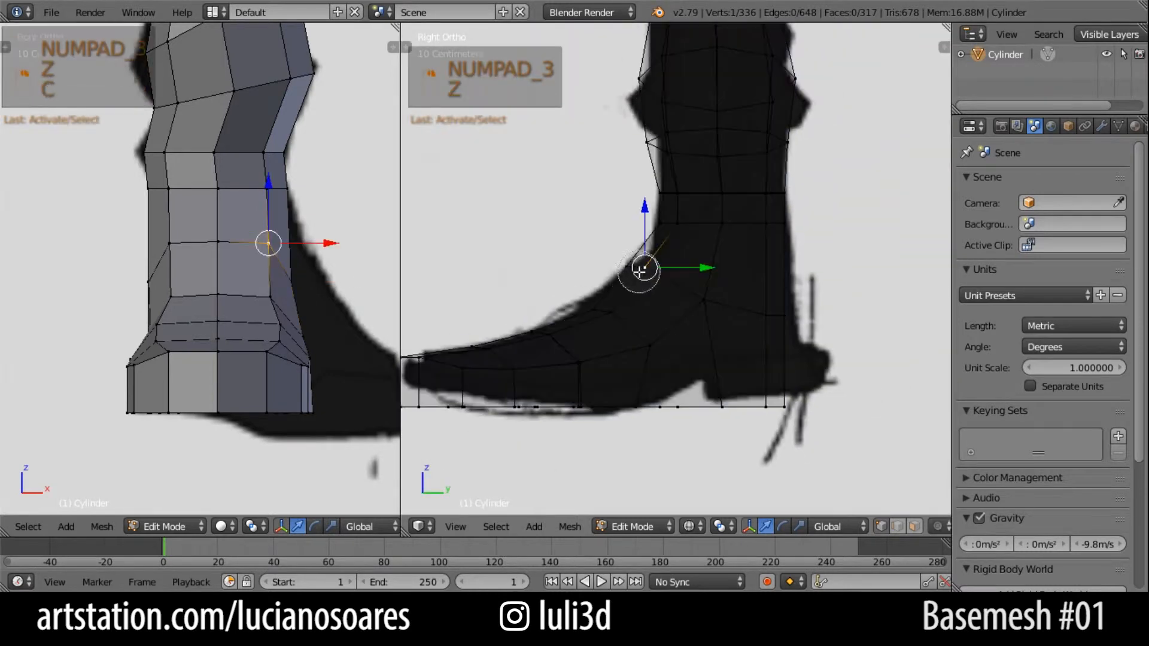
{"action": "key", "text": "z"}
{"action": "key", "text": "z"}
{"action": "left_click_drag", "start_coordinate": [644, 274], "coordinate": [608, 311]}
{"action": "key", "text": "Escape"}
{"action": "key", "text": "z"}
{"action": "key", "text": "r"}
{"action": "left_click", "coordinate": [670, 322]}
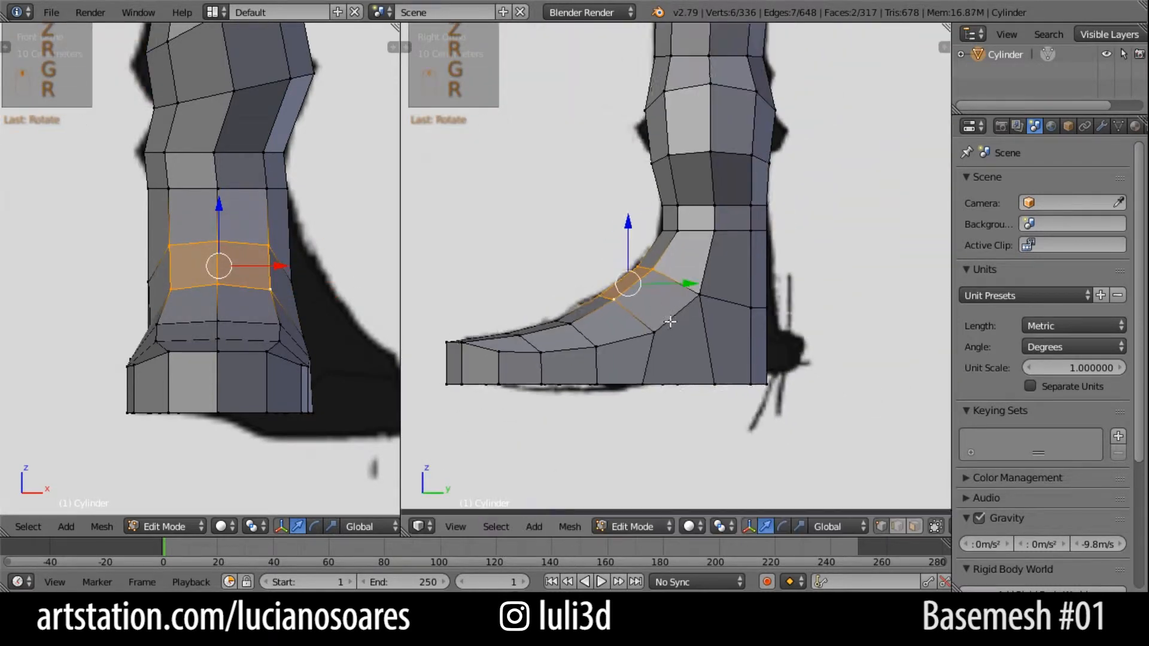
Select the vertices at the back of the heel in the side view and move them out to the reference heel outline.
{"action": "key", "text": "Tab"}
{"action": "key", "text": "Tab"}
{"action": "key", "text": "z"}
{"action": "key", "text": "c"}
{"action": "left_click_drag", "start_coordinate": [751, 296], "coordinate": [751, 359]}
{"action": "key", "text": "g"}
{"action": "left_click", "coordinate": [766, 335]}
{"action": "key", "text": "Tab"}
{"action": "key", "text": "Tab"}
{"action": "key", "text": "z"}
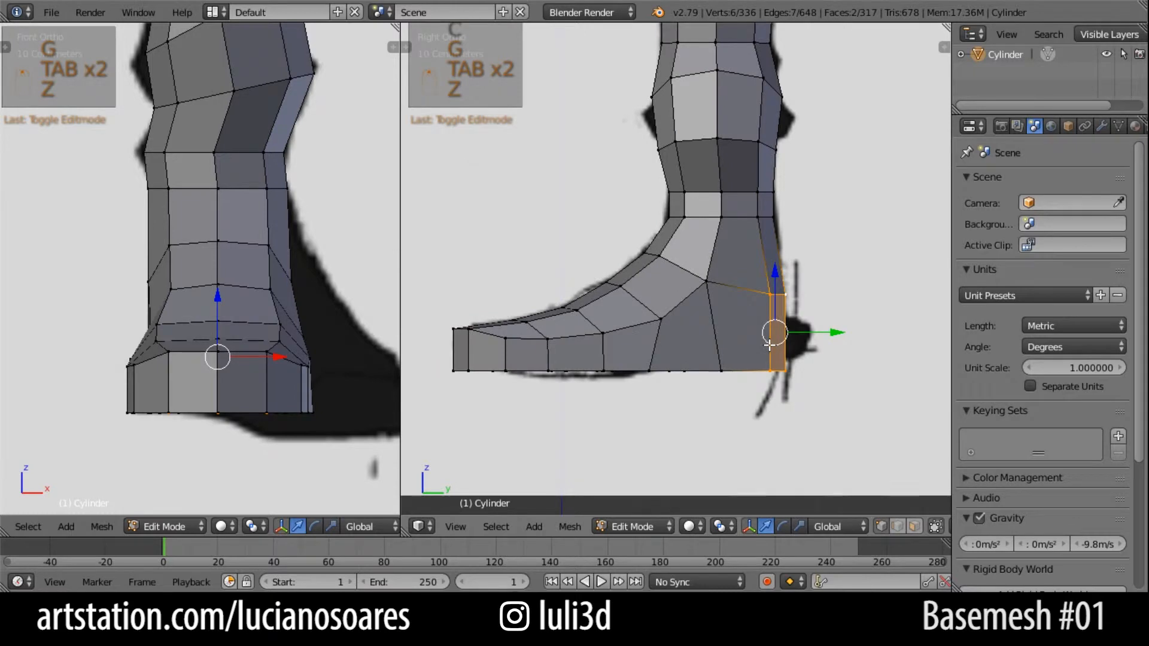
Add a horizontal edge loop around the foot and place it just above the sole.
{"action": "scroll", "coordinate": [749, 365], "scroll_direction": "up", "scroll_amount": 3}
{"action": "key", "text": "ctrl+r"}
{"action": "left_click", "coordinate": [731, 393]}
{"action": "key", "text": "g"}
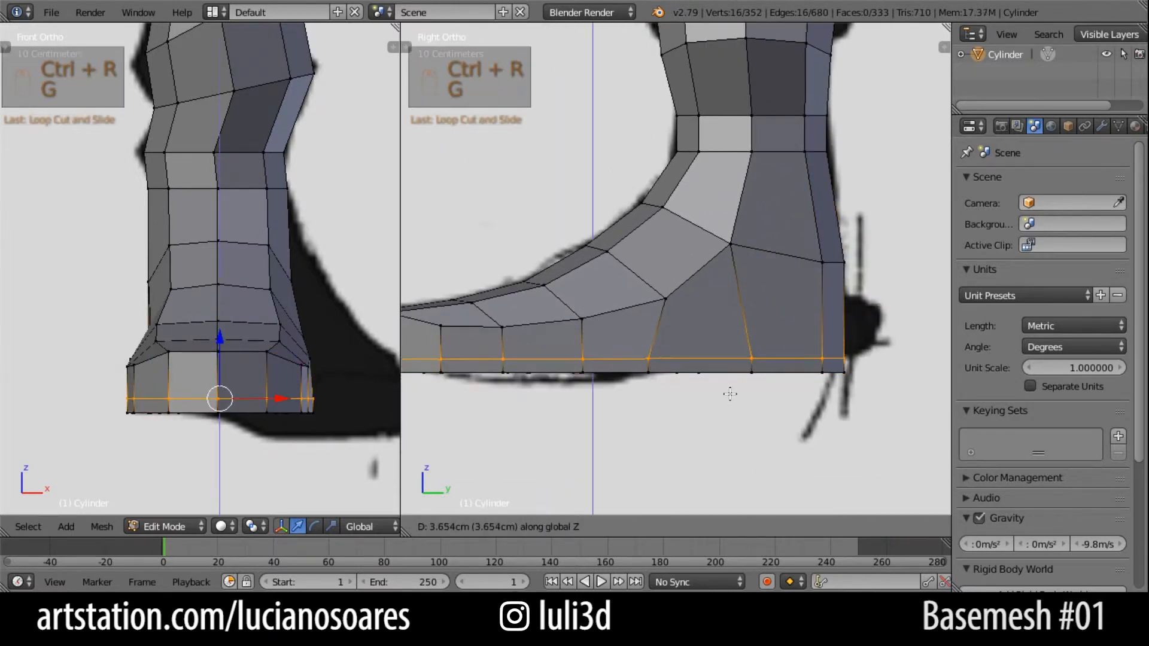
{"action": "left_click", "coordinate": [730, 394]}
{"action": "middle_click_drag", "start_coordinate": [730, 393], "coordinate": [709, 335]}
{"action": "key", "text": "ctrl+r"}
{"action": "left_click", "coordinate": [693, 323]}
{"action": "left_click", "coordinate": [694, 323]}
{"action": "key", "text": "KP_3"}
{"action": "key", "text": "z"}
{"action": "key", "text": "ctrl+z"}
{"action": "key", "text": "z"}
Move the lower vertices at the heel's front forward so the edge down from the ankle runs vertically.
{"action": "right_click", "coordinate": [734, 345]}
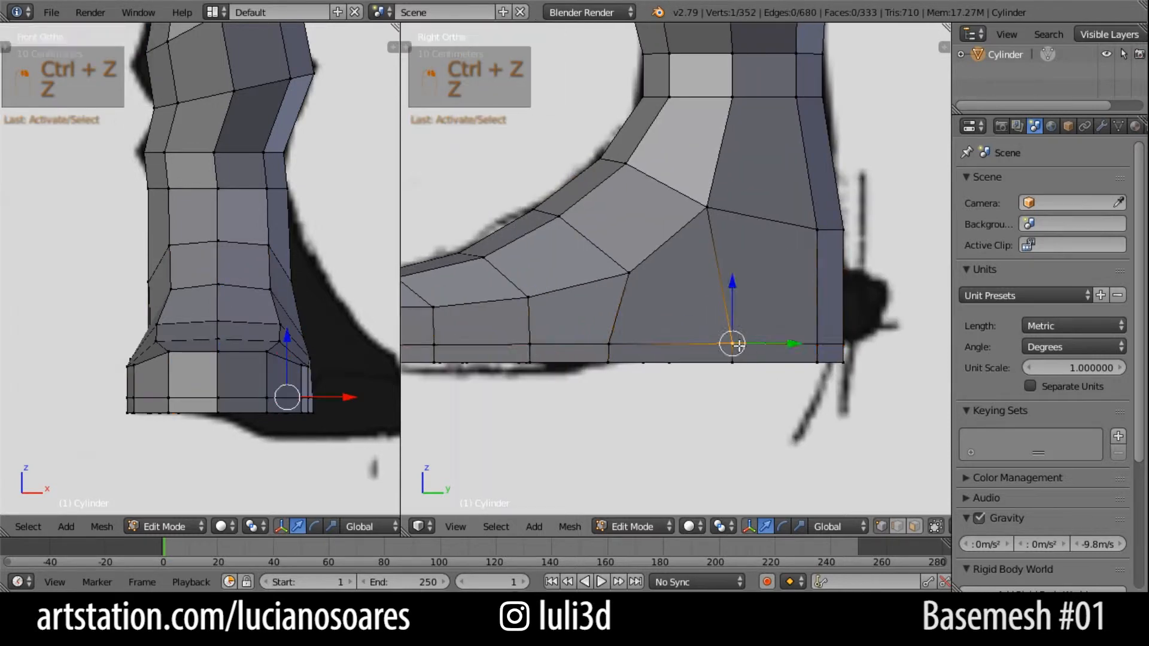
{"action": "key", "text": "z"}
{"action": "key", "text": "c"}
{"action": "left_click", "coordinate": [736, 351]}
{"action": "right_click", "coordinate": [738, 353]}
{"action": "left_click_drag", "start_coordinate": [767, 354], "coordinate": [744, 358]}
{"action": "key", "text": "z"}
{"action": "mouse_move", "coordinate": [730, 355]}
{"action": "middle_mouse_down"}
{"action": "mouse_move", "coordinate": [728, 295]}
{"action": "mouse_move", "coordinate": [716, 276]}
{"action": "middle_mouse_up"}
{"action": "right_click", "coordinate": [695, 344], "text": "alt"}
{"action": "key", "text": "x"}
{"action": "key", "text": "ctrl+Tab"}
{"action": "left_click", "coordinate": [708, 416]}
{"action": "right_click", "coordinate": [708, 416]}
{"action": "key", "text": "x"}
{"action": "middle_click_drag", "start_coordinate": [727, 412], "coordinate": [712, 371]}
Move the sole's centre vertex back in line with its neighbours and knife an edge from it to the heel's back tip.
{"action": "key", "text": "ctrl+Tab"}
{"action": "left_click", "coordinate": [628, 367]}
{"action": "right_click", "coordinate": [597, 374]}
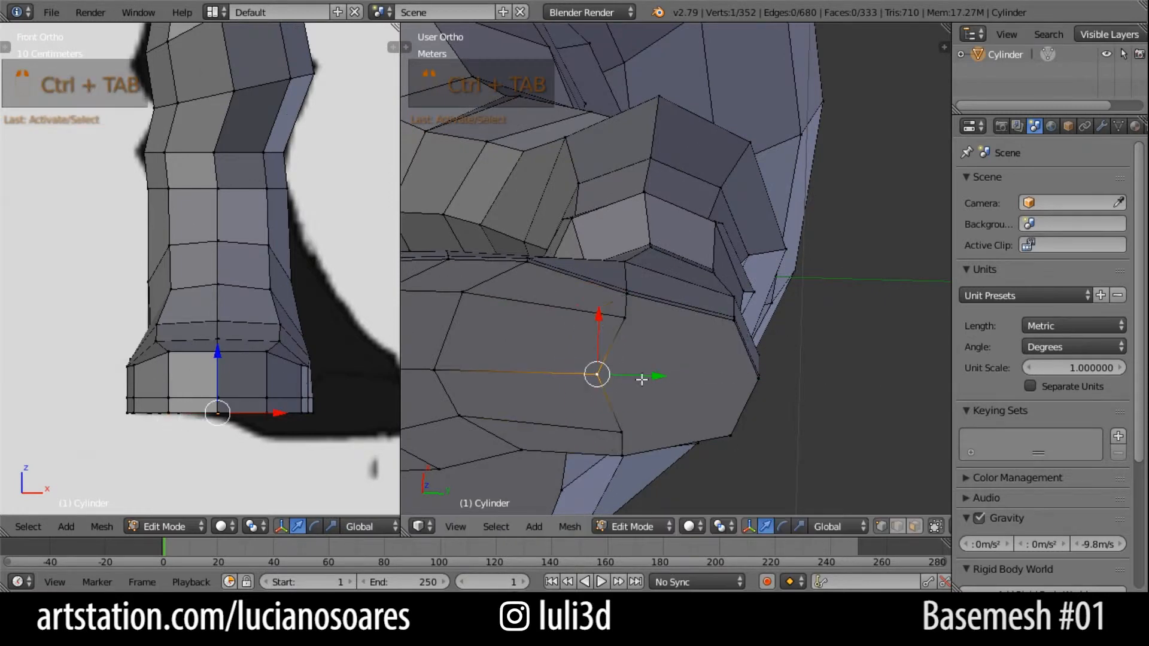
{"action": "left_click_drag", "start_coordinate": [641, 380], "coordinate": [664, 379]}
{"action": "key", "text": "k"}
{"action": "left_click", "coordinate": [759, 376]}
{"action": "key", "text": "Return"}
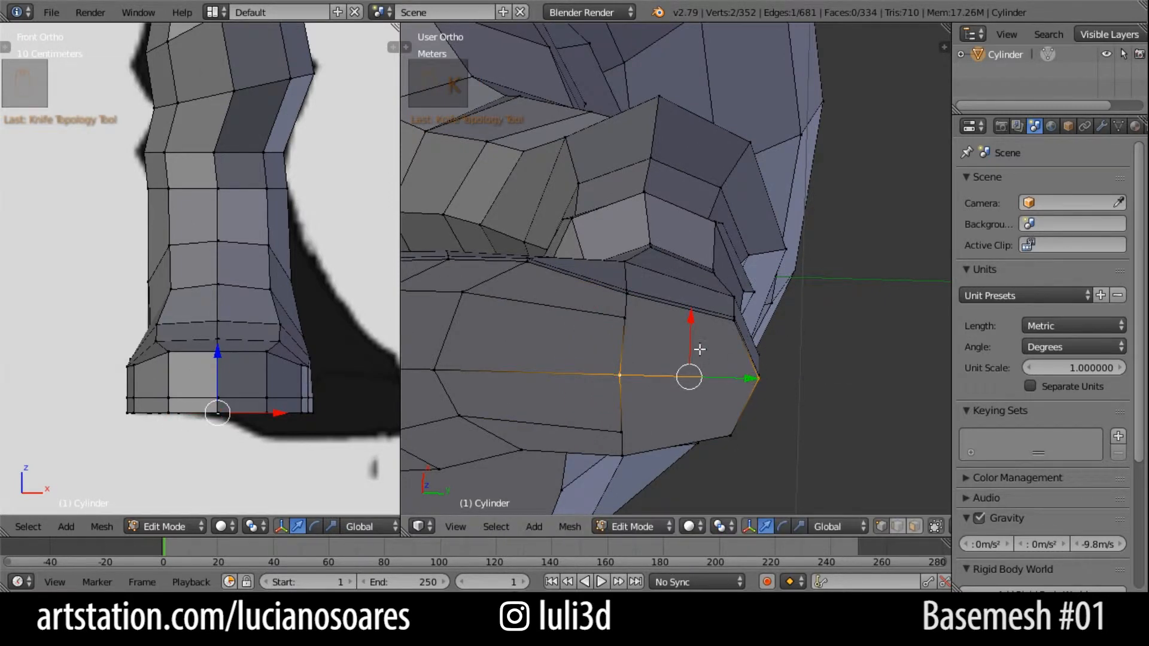
Knife the remaining edges from the row across the sole to the heel's two back corners.
{"action": "key", "text": "k"}
{"action": "left_click", "coordinate": [735, 320]}
{"action": "key", "text": "Return"}
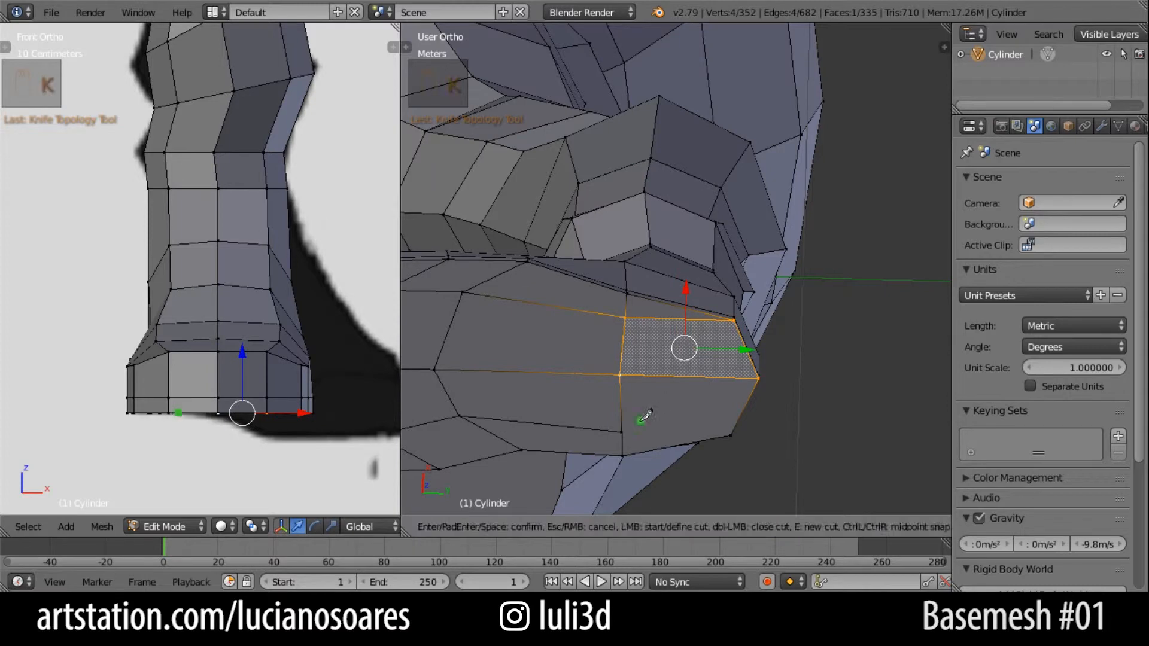
{"action": "left_click", "coordinate": [731, 435]}
{"action": "key", "text": "Return"}
Rotate and raise the toe vertices with proportional editing to match the reference's upturned toe, leaving proportional editing disabled at the end.
{"action": "middle_click_drag", "start_coordinate": [731, 435], "coordinate": [649, 394]}
{"action": "key", "text": "KP_3"}
{"action": "key", "text": "Tab"}
{"action": "key", "text": "z"}
{"action": "key", "text": "z"}
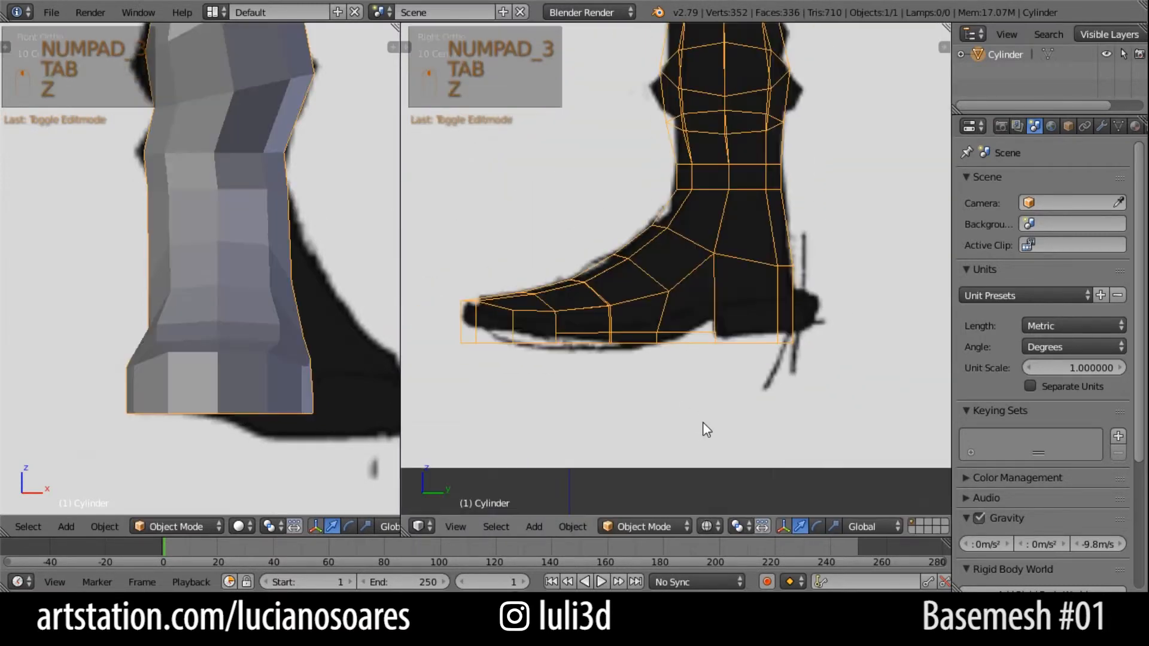
{"action": "key", "text": "Tab"}
{"action": "key", "text": "z"}
{"action": "left_click_drag", "start_coordinate": [483, 322], "coordinate": [499, 326]}
{"action": "right_click", "coordinate": [564, 349]}
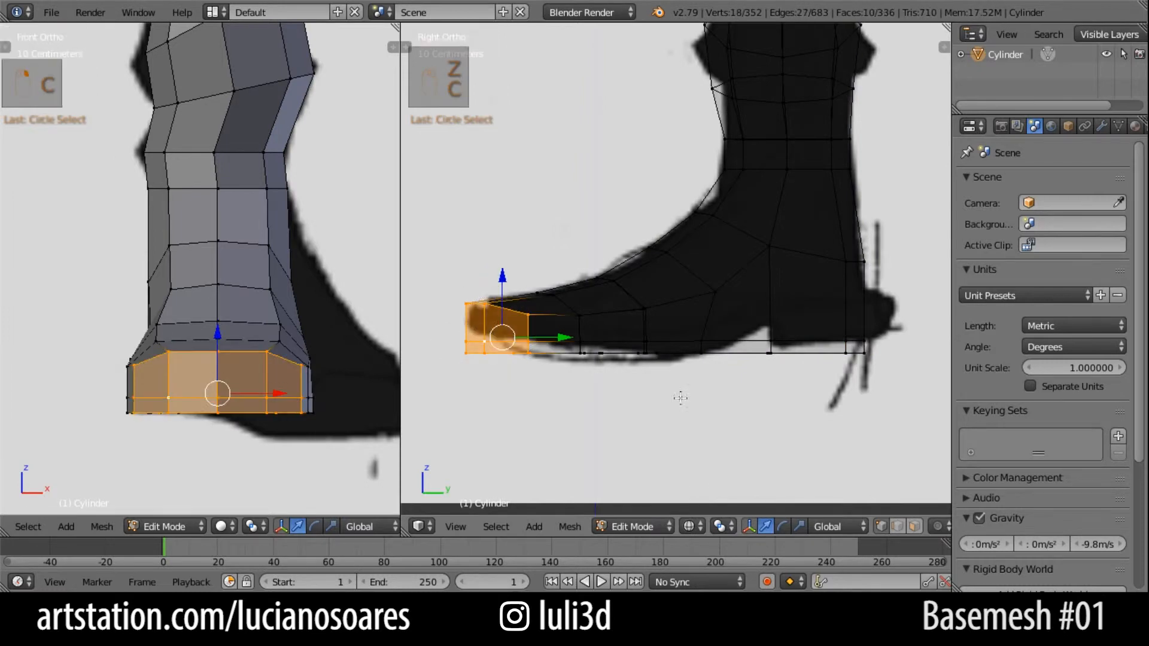
{"action": "key", "text": "o"}
{"action": "left_click", "coordinate": [938, 526]}
{"action": "key", "text": "r"}
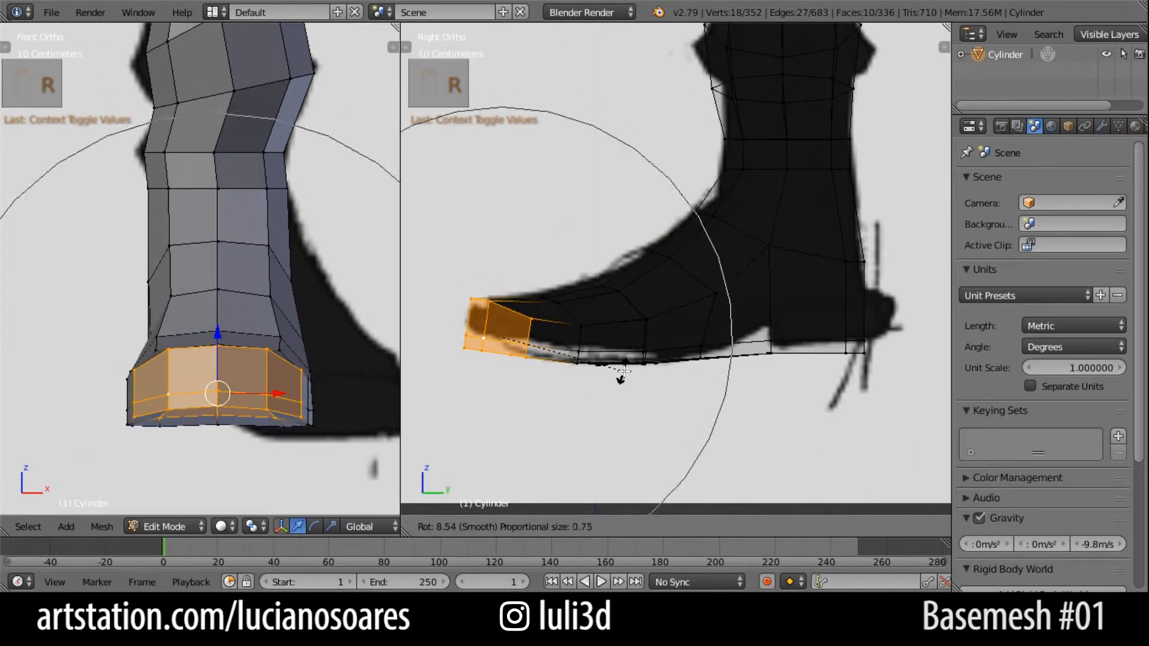
{"action": "left_click", "coordinate": [620, 371]}
{"action": "key", "text": "g"}
{"action": "left_click", "coordinate": [624, 359]}
{"action": "key", "text": "z"}
{"action": "scroll", "coordinate": [897, 527], "scroll_direction": "down", "scroll_amount": 2}
{"action": "left_click", "coordinate": [910, 526]}
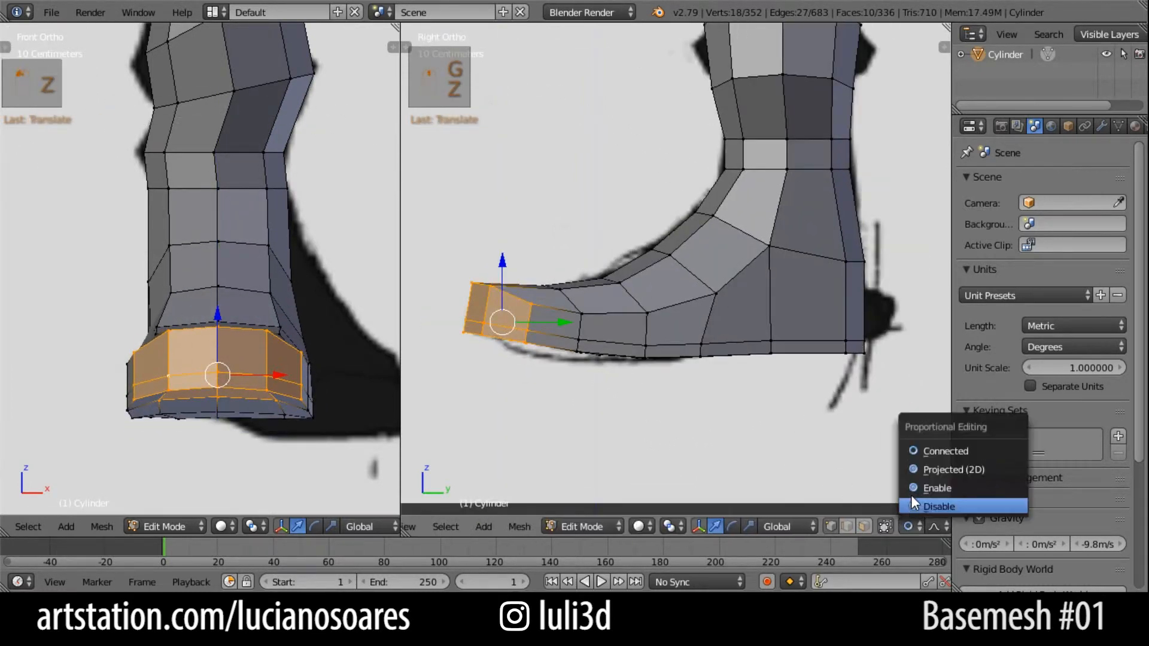
{"action": "left_click", "coordinate": [911, 504]}
{"action": "scroll", "coordinate": [773, 287], "scroll_direction": "up", "scroll_amount": 2}
{"action": "scroll", "coordinate": [700, 323], "scroll_direction": "up", "scroll_amount": 1}
{"action": "middle_click_drag", "start_coordinate": [775, 389], "coordinate": [672, 297], "text": "shift"}
{"action": "key", "text": "z"}
{"action": "key", "text": "z"}
{"action": "key", "text": "ctrl+r"}
{"action": "key", "text": "ctrl+z"}
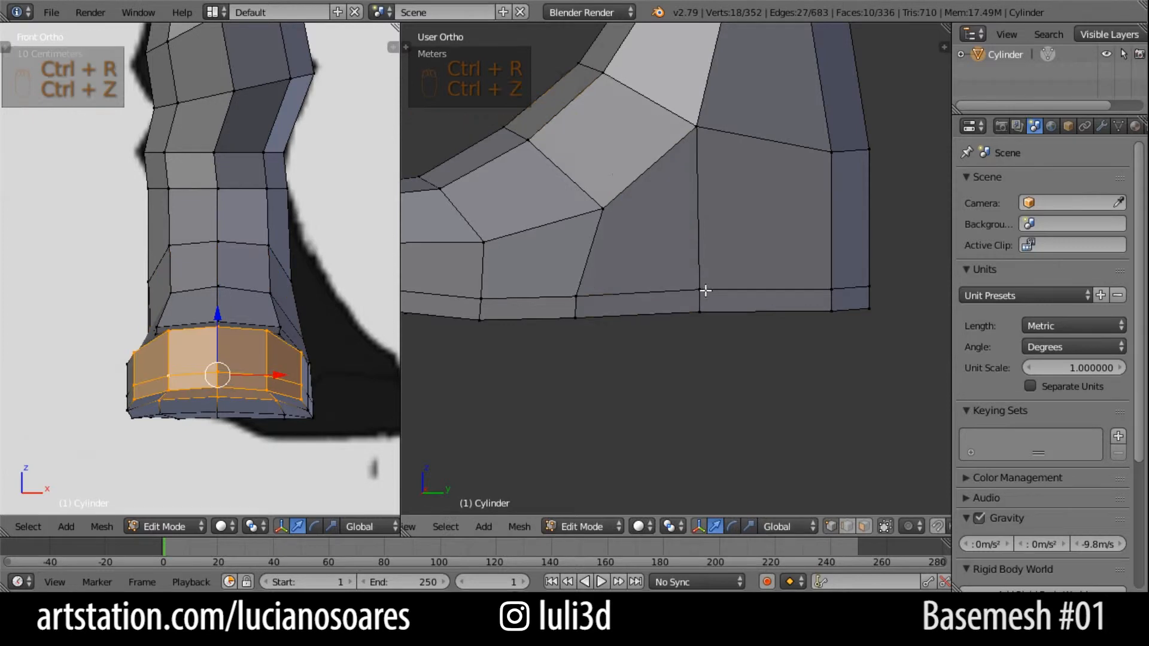
Knife a cut across the sole just ahead of the heel's front edge row.
{"action": "key", "text": "k"}
{"action": "middle_click_drag", "start_coordinate": [688, 303], "coordinate": [692, 249]}
{"action": "left_click", "coordinate": [692, 249]}
{"action": "left_click", "coordinate": [639, 444]}
{"action": "middle_click_drag", "start_coordinate": [644, 440], "coordinate": [659, 359]}
{"action": "key", "text": "Return"}
Delete the narrow strip of sole faces between the new cut and the heel's front edge.
{"action": "key", "text": "3"}
{"action": "right_click", "coordinate": [669, 406]}
{"action": "right_click", "coordinate": [697, 282], "text": "shift"}
{"action": "middle_click_drag", "start_coordinate": [697, 281], "coordinate": [760, 458]}
{"action": "key", "text": "x"}
{"action": "left_click", "coordinate": [509, 261]}
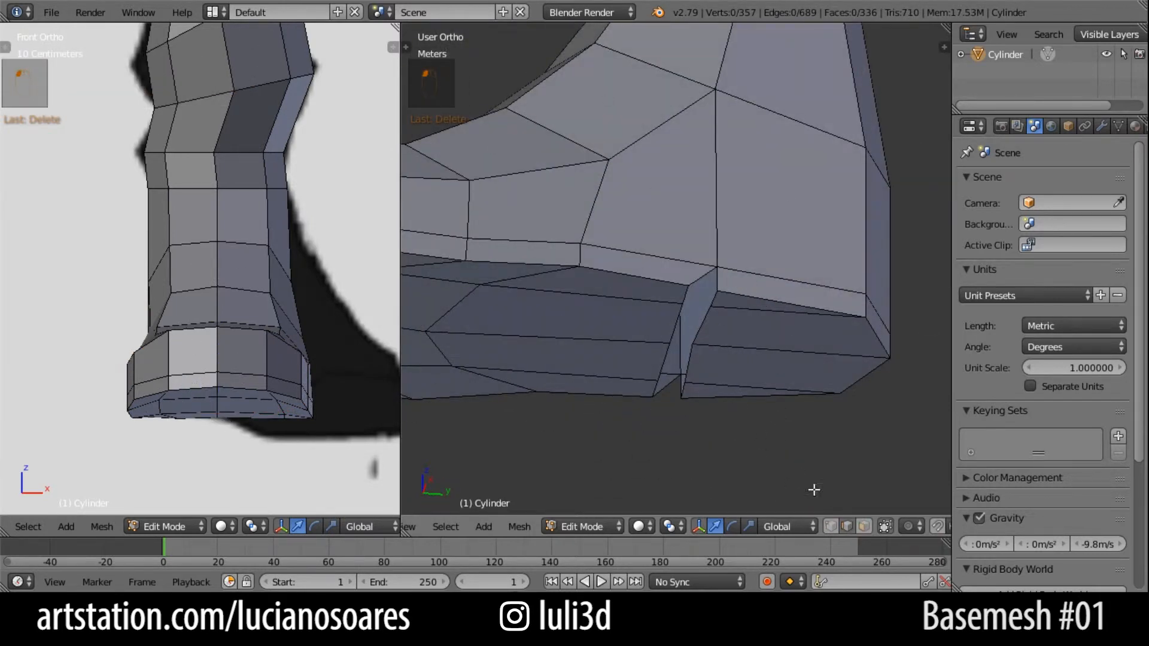
Extrude the heel's front bottom edge row upward to form the front wall of the heel.
{"action": "middle_click_drag", "start_coordinate": [814, 490], "coordinate": [662, 347]}
{"action": "right_click", "coordinate": [629, 415]}
{"action": "key", "text": "e"}
{"action": "left_click", "coordinate": [726, 329]}
{"action": "middle_click_drag", "start_coordinate": [726, 329], "coordinate": [816, 509]}
Enable vertex snapping and snap the extruded edge row along Z to the height of the foot's lower side loop.
{"action": "key", "text": "shift+Tab"}
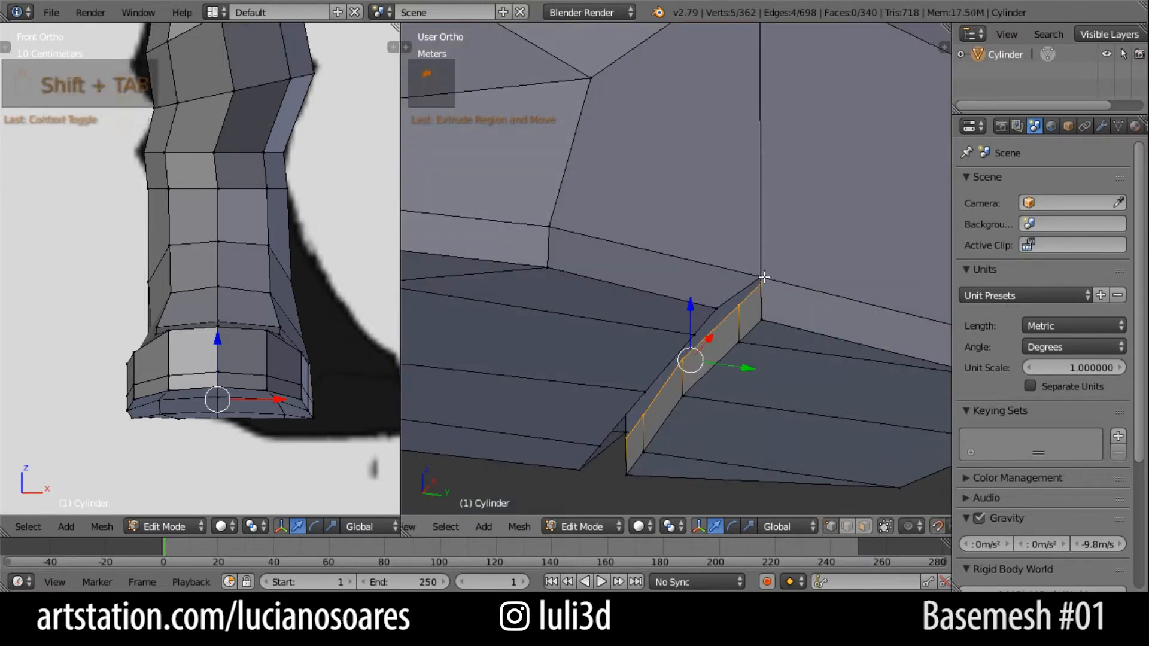
{"action": "left_click", "coordinate": [902, 529]}
{"action": "left_click", "coordinate": [924, 488]}
{"action": "key", "text": "g"}
{"action": "key", "text": "z"}
{"action": "left_click", "coordinate": [762, 277]}
Adjust the vertex at the opposite end of the heel gap along Z with snapping, then turn snapping off.
{"action": "middle_click_drag", "start_coordinate": [473, 353], "coordinate": [743, 288]}
{"action": "right_click", "coordinate": [597, 274]}
{"action": "key", "text": "g"}
{"action": "key", "text": "z"}
{"action": "key", "text": "z"}
{"action": "left_click", "coordinate": [598, 275]}
{"action": "left_click", "coordinate": [889, 527]}
{"action": "right_click", "coordinate": [759, 277]}
{"action": "right_click", "coordinate": [724, 299], "text": "shift"}
{"action": "key", "text": "f"}
{"action": "right_click", "coordinate": [763, 328]}
{"action": "middle_click_drag", "start_coordinate": [764, 327], "coordinate": [665, 261]}
{"action": "key", "text": "ctrl+z"}
{"action": "key", "text": "ctrl+z"}
Fill the open gap ahead of the heel with faces between the sole edges and the heel wall's upper edges.
{"action": "right_click", "coordinate": [686, 236]}
{"action": "right_click", "coordinate": [720, 229], "text": "shift"}
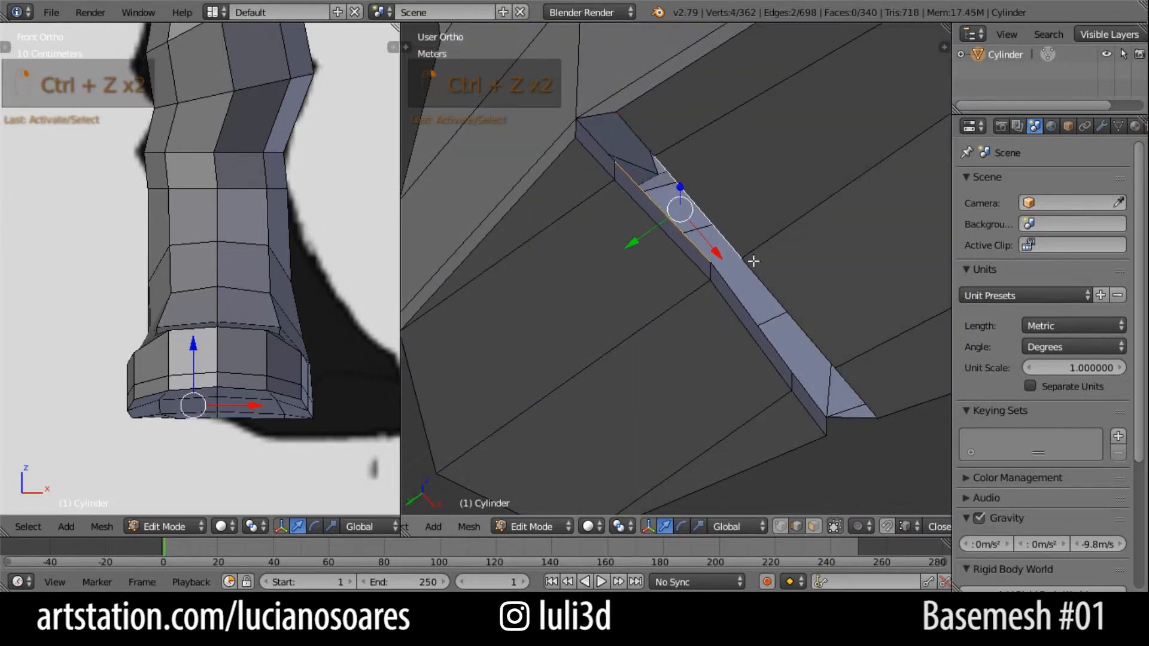
{"action": "key", "text": "f"}
{"action": "right_click", "coordinate": [748, 312]}
{"action": "right_click", "coordinate": [787, 290], "text": "shift"}
{"action": "key", "text": "f"}
{"action": "right_click", "coordinate": [600, 144]}
{"action": "right_click", "coordinate": [636, 132], "text": "shift"}
{"action": "middle_click_drag", "start_coordinate": [642, 224], "coordinate": [719, 246]}
{"action": "key", "text": "f"}
Remove doubled vertices from the linked leg geometry and from the whole mesh.
{"action": "key", "text": "l"}
{"action": "key", "text": "w"}
{"action": "left_click", "coordinate": [677, 250]}
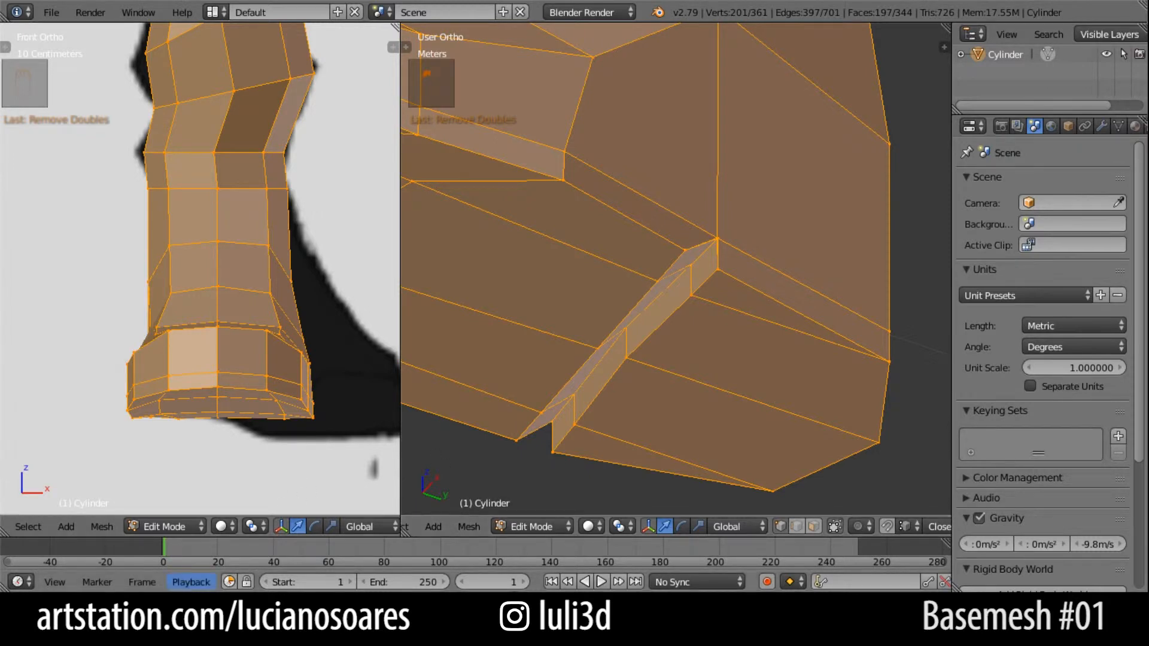
{"action": "key", "text": "a"}
{"action": "key", "text": "w"}
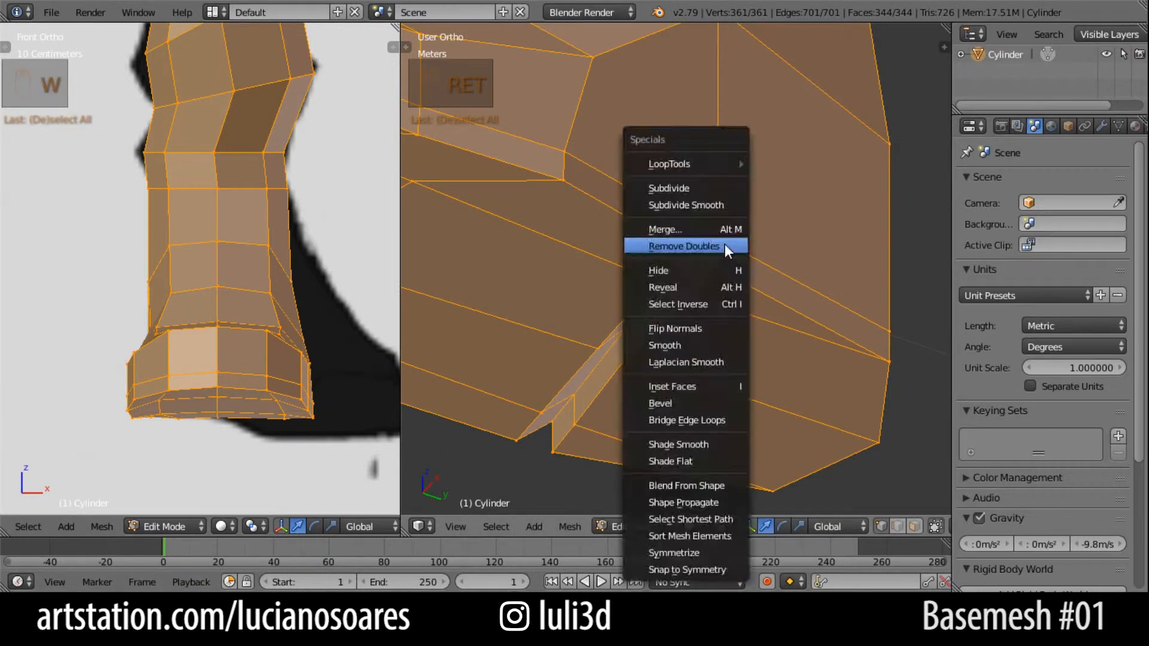
{"action": "left_click", "coordinate": [715, 244]}
Merge the overlapping vertices at the outer upper corner of the heel gap.
{"action": "key", "text": "z"}
{"action": "right_click", "coordinate": [718, 240]}
{"action": "key", "text": "alt+m"}
{"action": "left_click", "coordinate": [718, 241]}
{"action": "key", "text": "z"}
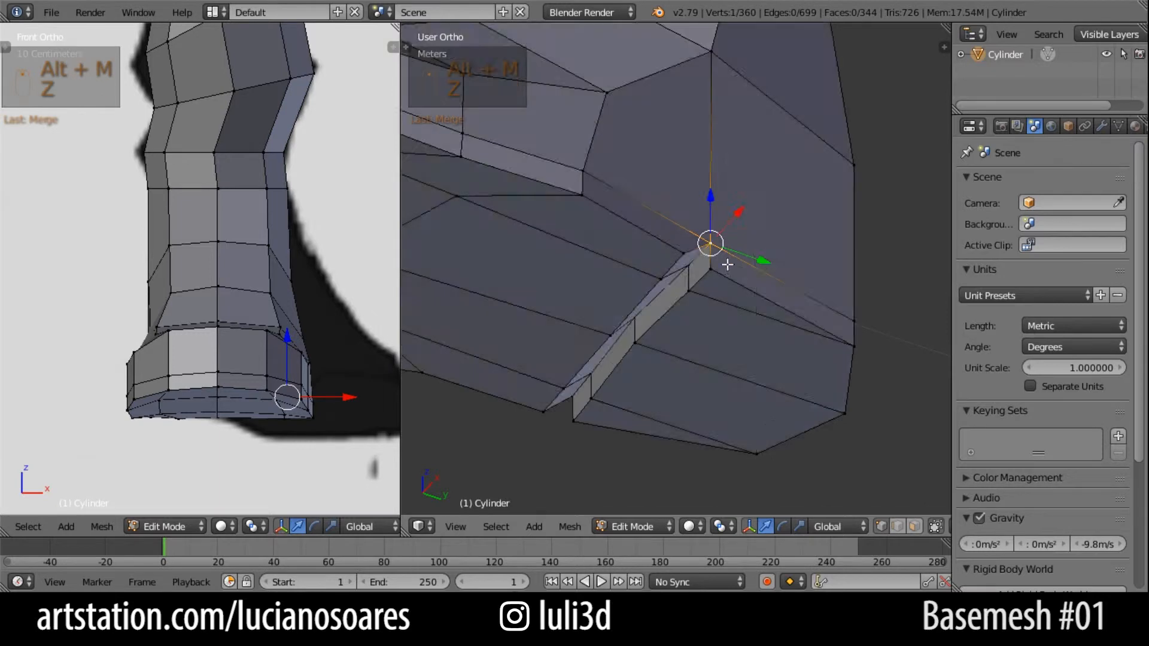
Select the sole vertices just ahead of the heel in the side view and move them forward to widen the notch.
{"action": "key", "text": "KP_3"}
{"action": "key", "text": "Tab"}
{"action": "key", "text": "Tab"}
{"action": "key", "text": "z"}
{"action": "key", "text": "c"}
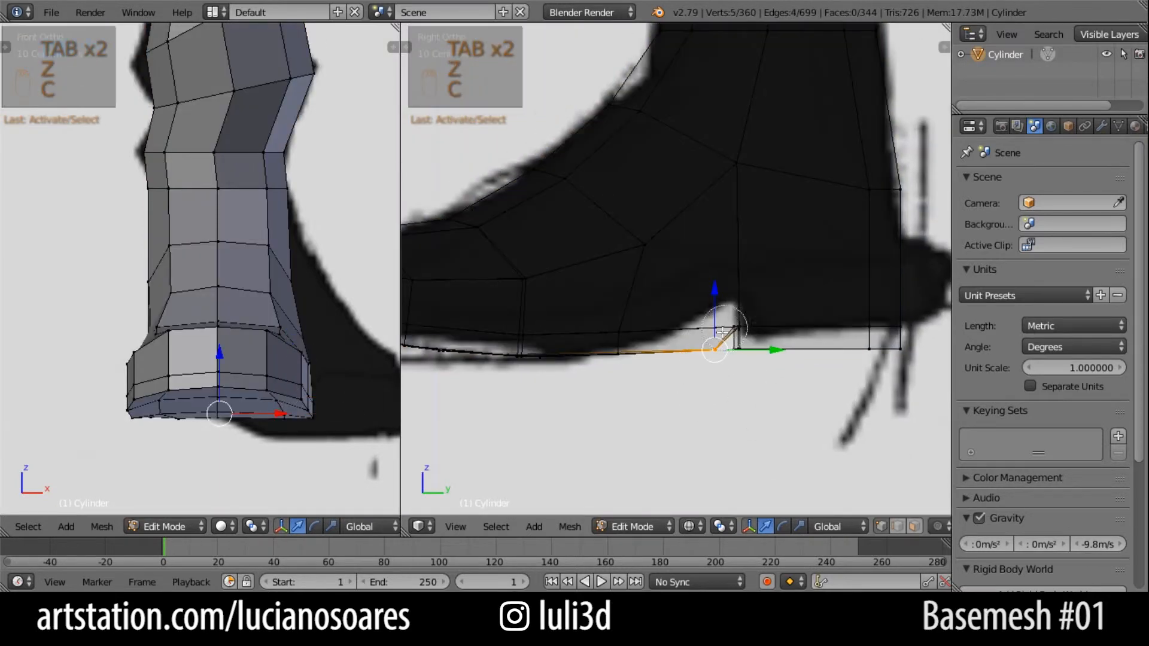
{"action": "left_click", "coordinate": [738, 350]}
{"action": "left_click", "coordinate": [743, 356]}
Select the horizontal row of vertices above the heel's base and raise it towards the reference's notch height.
{"action": "key", "text": "z"}
{"action": "key", "text": "z"}
{"action": "key", "text": "c"}
{"action": "left_click", "coordinate": [742, 327]}
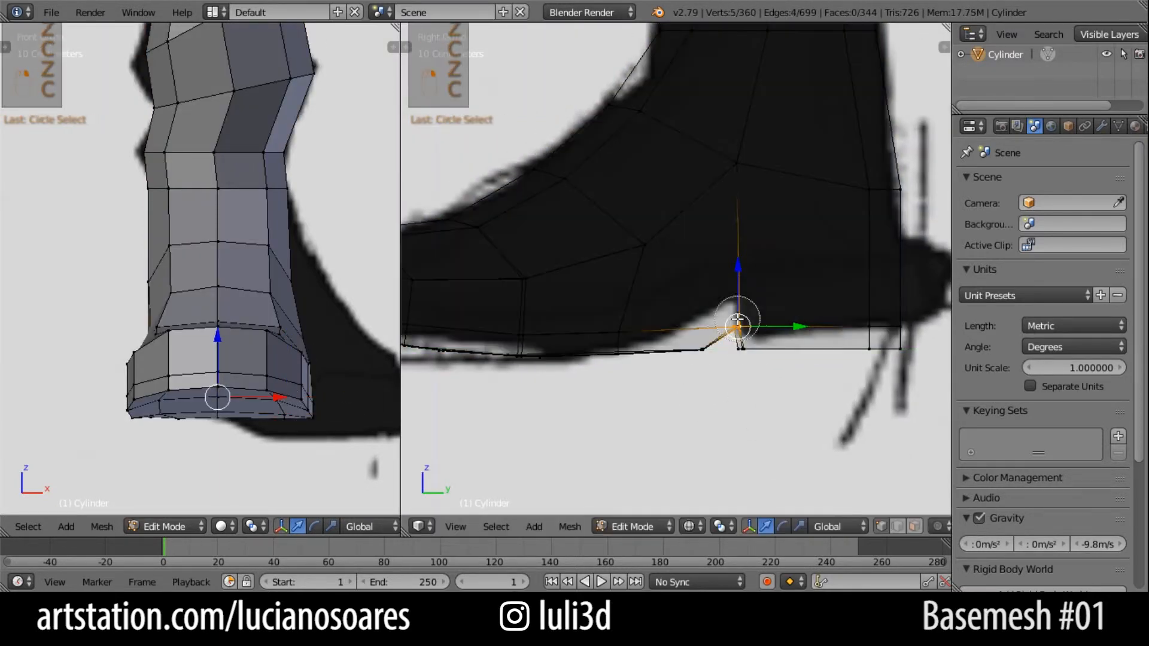
{"action": "scroll", "coordinate": [743, 326], "scroll_direction": "down", "scroll_amount": 3}
{"action": "key", "text": "c"}
{"action": "left_click", "coordinate": [799, 290]}
{"action": "key", "text": "z"}
{"action": "key", "text": "g"}
{"action": "left_click", "coordinate": [781, 277]}
{"action": "key", "text": "z"}
{"action": "key", "text": "z"}
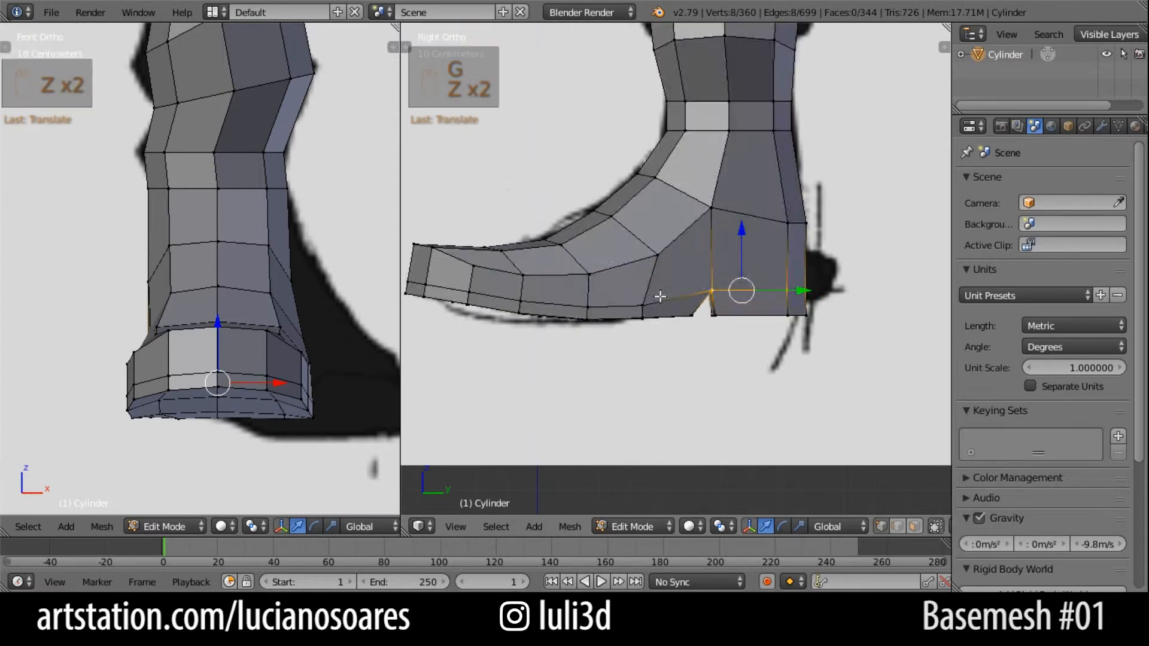
Leave mesh editing and examine the boot and lower leg against the side reference.
{"action": "scroll", "coordinate": [664, 296], "scroll_direction": "down", "scroll_amount": 2}
{"action": "scroll", "coordinate": [669, 297], "scroll_direction": "up", "scroll_amount": 1}
{"action": "key", "text": "Tab"}
{"action": "middle_click_drag", "start_coordinate": [669, 297], "coordinate": [697, 351], "text": "shift"}
{"action": "scroll", "coordinate": [696, 352], "scroll_direction": "down", "scroll_amount": 2}
{"action": "middle_click_drag", "start_coordinate": [623, 322], "coordinate": [684, 353]}
{"action": "key", "text": "KP_3"}
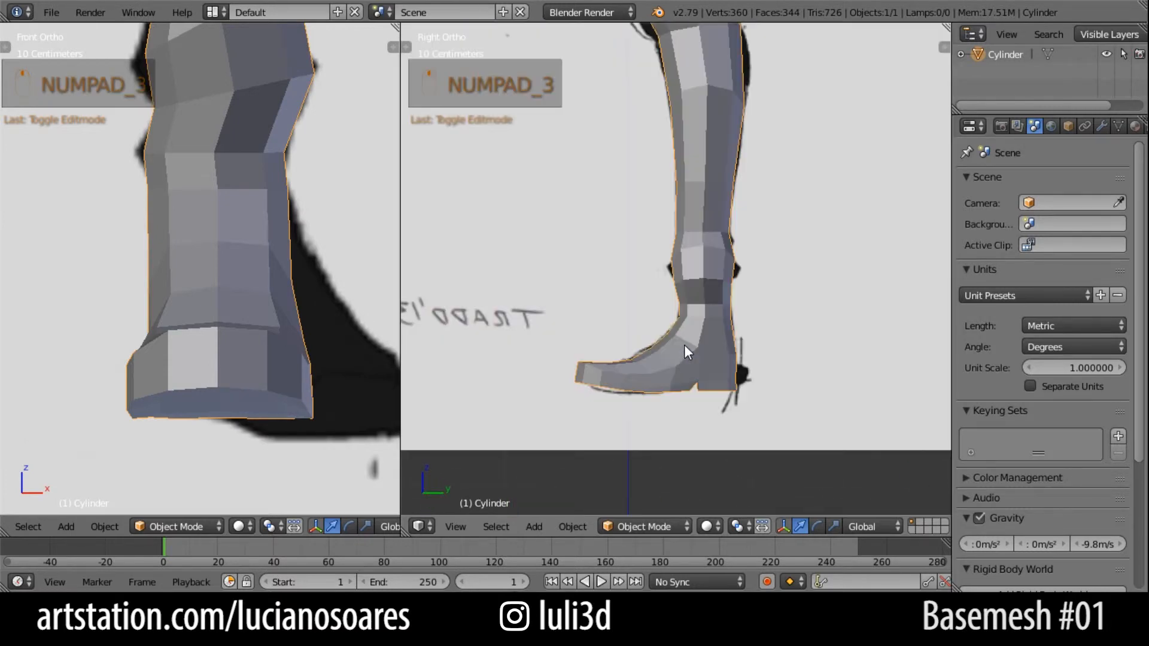
Examine the leg and torso against the front and side references.
{"action": "scroll", "coordinate": [345, 232], "scroll_direction": "down", "scroll_amount": 4}
{"action": "scroll", "coordinate": [337, 237], "scroll_direction": "down", "scroll_amount": 3}
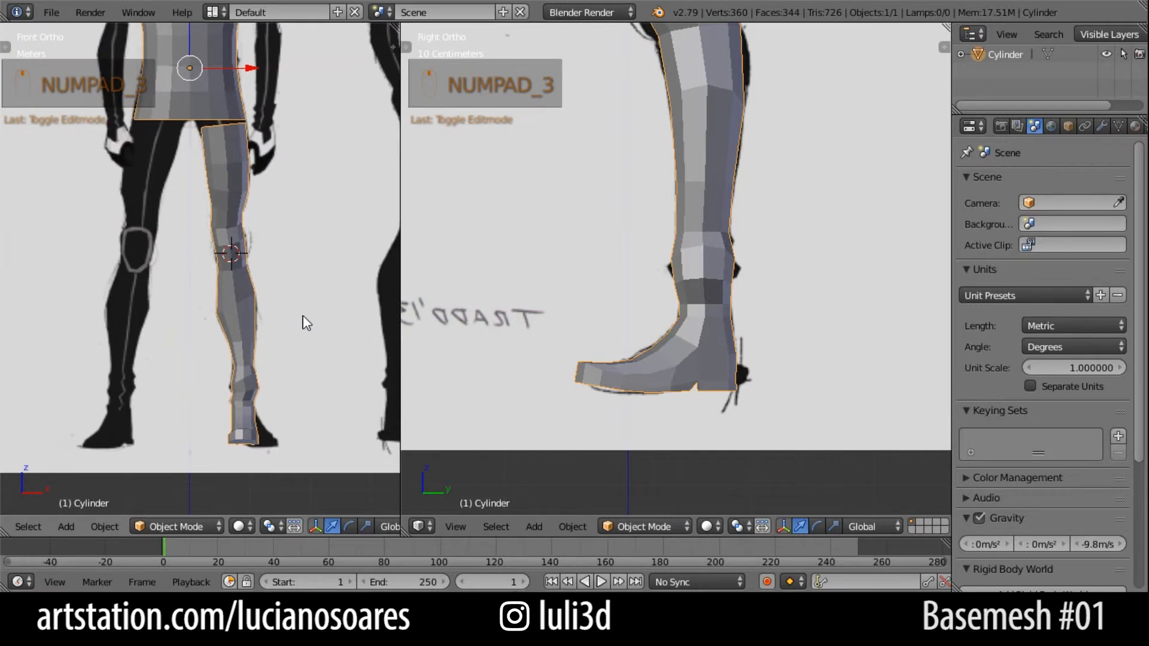
{"action": "mouse_move", "coordinate": [277, 244]}
{"action": "middle_mouse_down", "text": "shift"}
{"action": "mouse_move", "coordinate": [297, 310]}
{"action": "mouse_move", "coordinate": [299, 248]}
{"action": "middle_mouse_up", "text": "shift"}
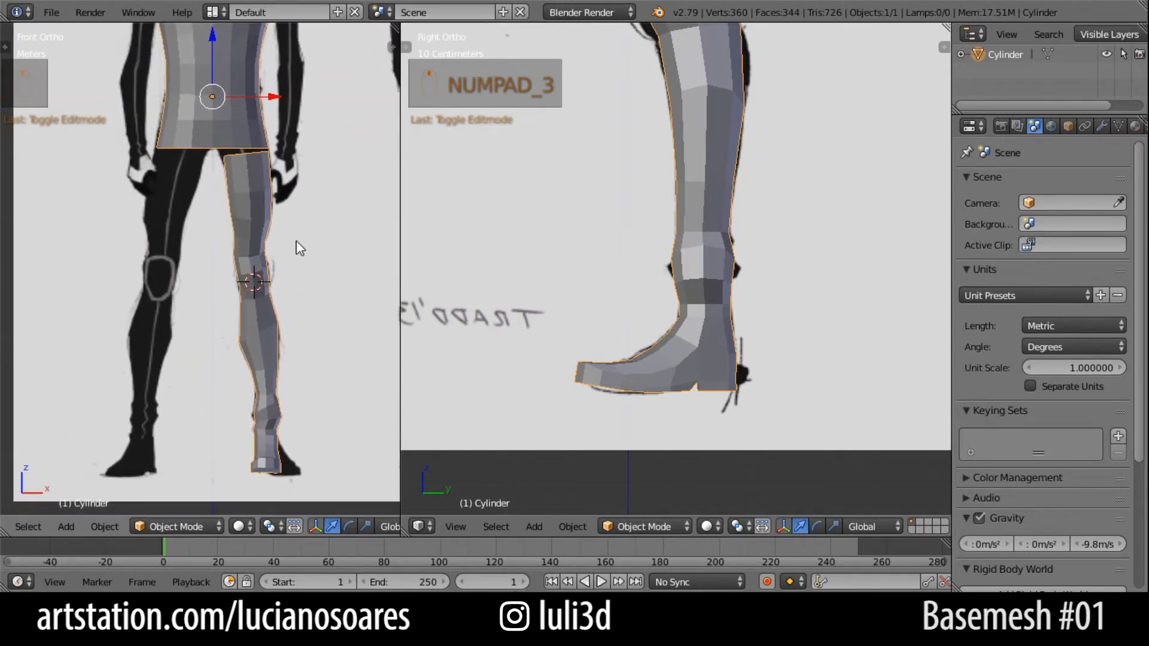
{"action": "scroll", "coordinate": [702, 365], "scroll_direction": "down", "scroll_amount": 2}
{"action": "scroll", "coordinate": [689, 234], "scroll_direction": "down", "scroll_amount": 2}
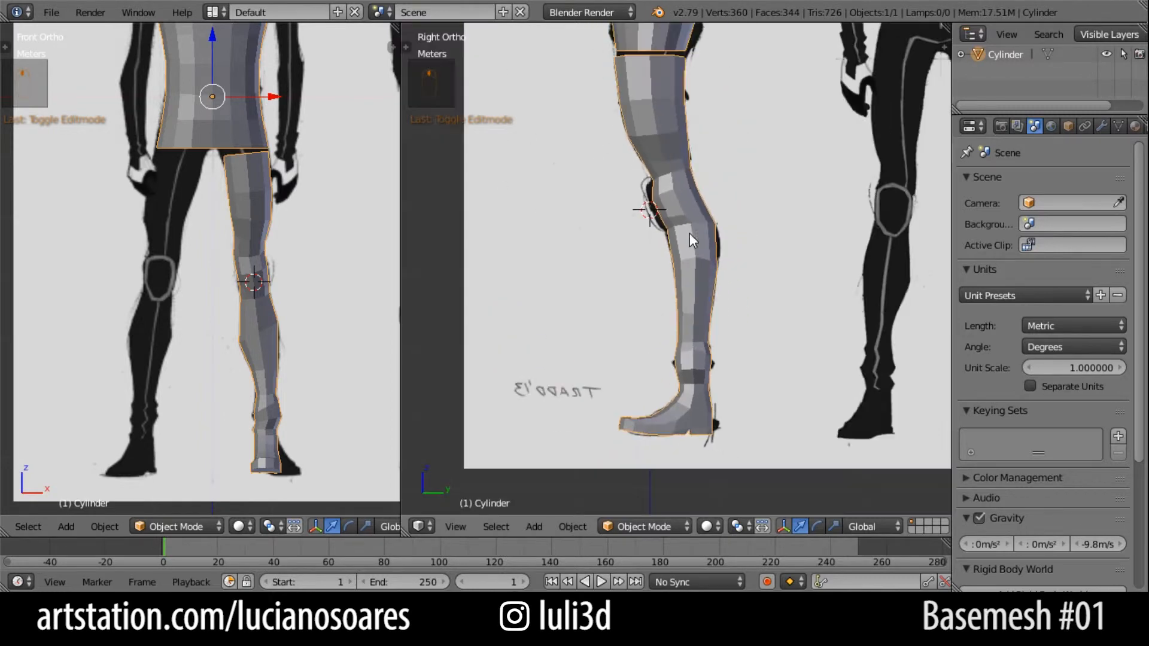
{"action": "scroll", "coordinate": [699, 339], "scroll_direction": "up", "scroll_amount": 3}
{"action": "middle_click_drag", "start_coordinate": [699, 341], "coordinate": [703, 368], "text": "shift"}
{"action": "middle_click_drag", "start_coordinate": [304, 127], "coordinate": [300, 321], "text": "shift"}
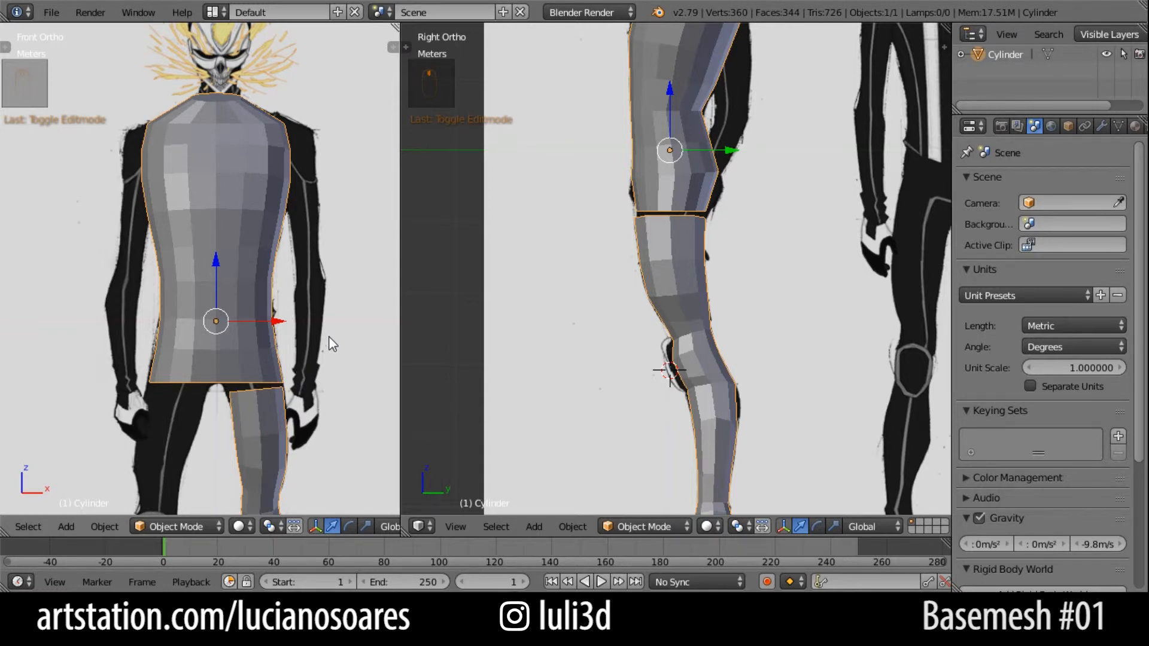
{"action": "middle_click_drag", "start_coordinate": [292, 375], "coordinate": [315, 260], "text": "shift"}
Enlarge the front view and frame the gap between torso and thigh in both views.
{"action": "scroll", "coordinate": [313, 260], "scroll_direction": "up", "scroll_amount": 3}
{"action": "left_click_drag", "start_coordinate": [400, 247], "coordinate": [589, 252]}
{"action": "scroll", "coordinate": [482, 253], "scroll_direction": "up", "scroll_amount": 2}
{"action": "middle_click_drag", "start_coordinate": [483, 254], "coordinate": [321, 287], "text": "shift"}
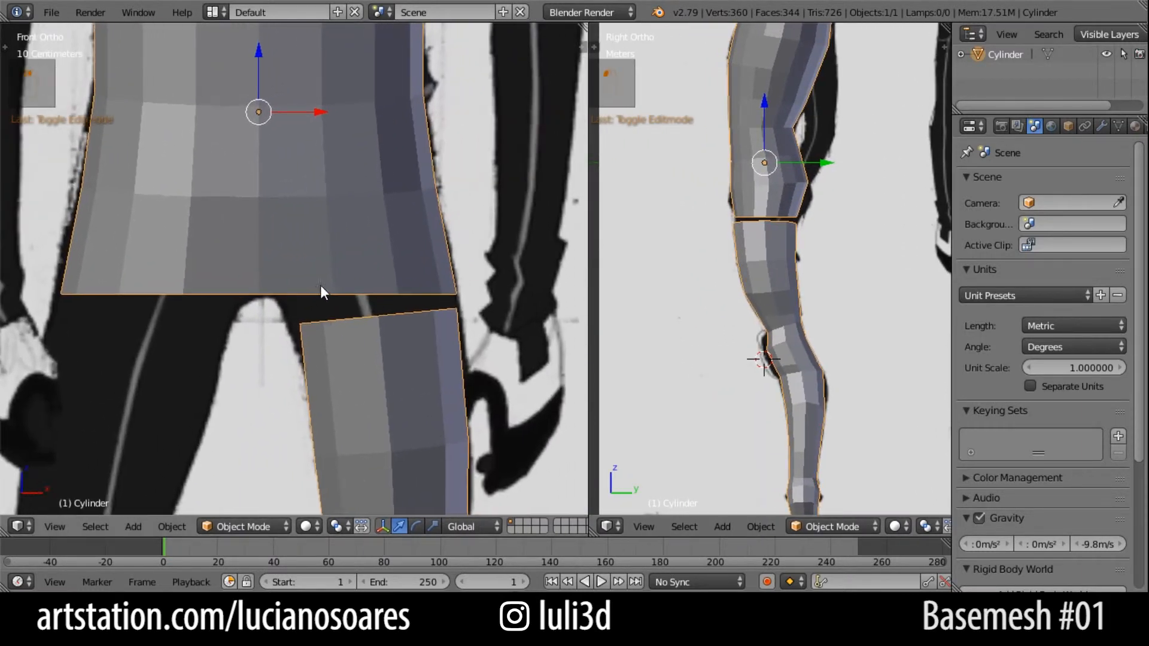
{"action": "scroll", "coordinate": [735, 226], "scroll_direction": "up", "scroll_amount": 3}
{"action": "mouse_move", "coordinate": [774, 288]}
{"action": "middle_mouse_down", "text": "shift"}
{"action": "mouse_move", "coordinate": [779, 352]}
{"action": "mouse_move", "coordinate": [760, 293]}
{"action": "middle_mouse_up", "text": "shift"}
{"action": "scroll", "coordinate": [779, 352], "scroll_direction": "up", "scroll_amount": 2}
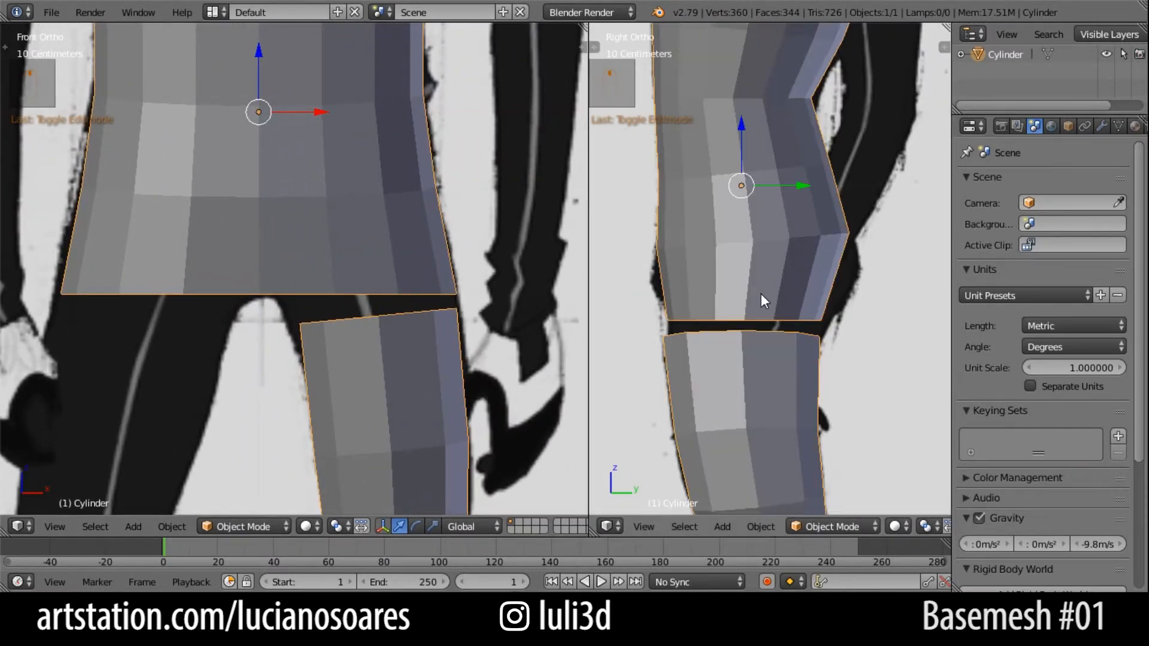
Delete the cap faces that close the torso's lower end and the thigh's upper end.
{"action": "key", "text": "Tab"}
{"action": "key", "text": "Tab"}
{"action": "key", "text": "Tab"}
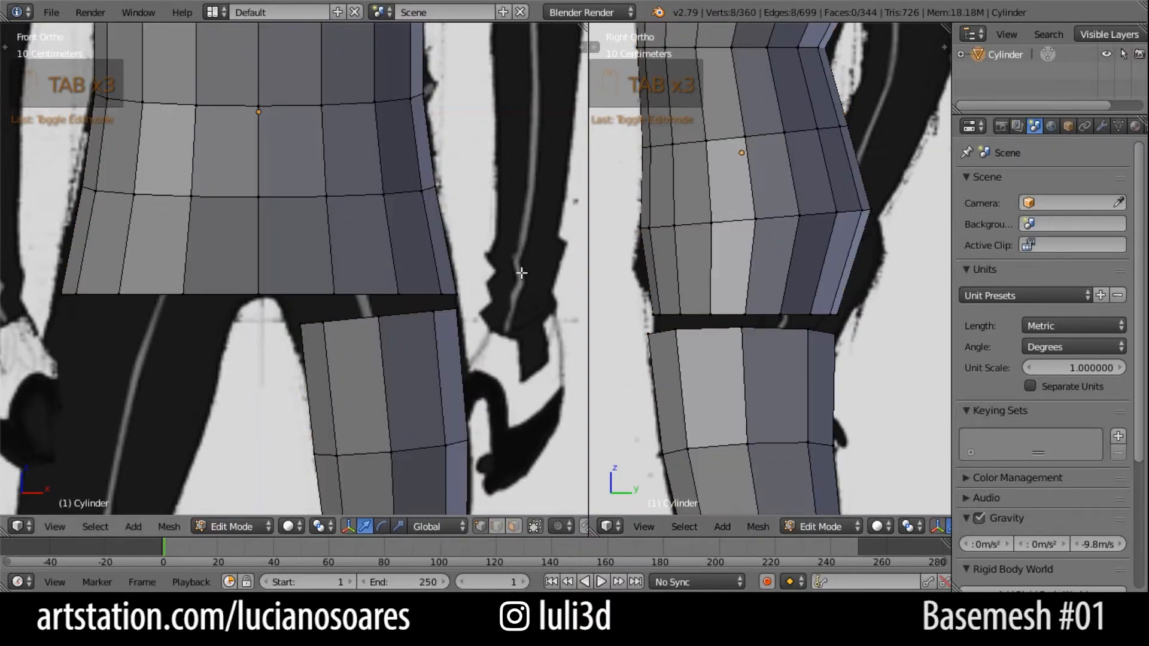
{"action": "scroll", "coordinate": [313, 300], "scroll_direction": "up", "scroll_amount": 2}
{"action": "scroll", "coordinate": [298, 307], "scroll_direction": "down", "scroll_amount": 4}
{"action": "scroll", "coordinate": [298, 307], "scroll_direction": "down", "scroll_amount": 3}
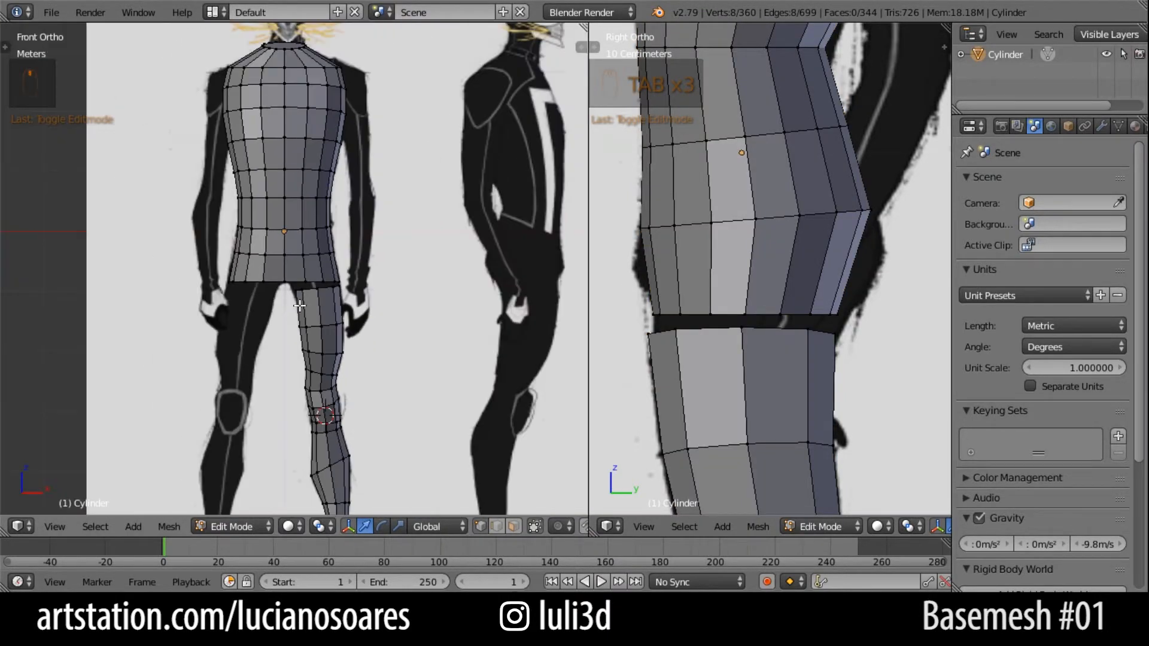
{"action": "scroll", "coordinate": [311, 300], "scroll_direction": "up", "scroll_amount": 4}
{"action": "middle_click_drag", "start_coordinate": [311, 300], "coordinate": [379, 287]}
{"action": "right_click", "coordinate": [380, 287], "text": "alt"}
{"action": "key", "text": "x"}
{"action": "left_click", "coordinate": [267, 239]}
{"action": "right_click", "coordinate": [385, 333]}
{"action": "key", "text": "x"}
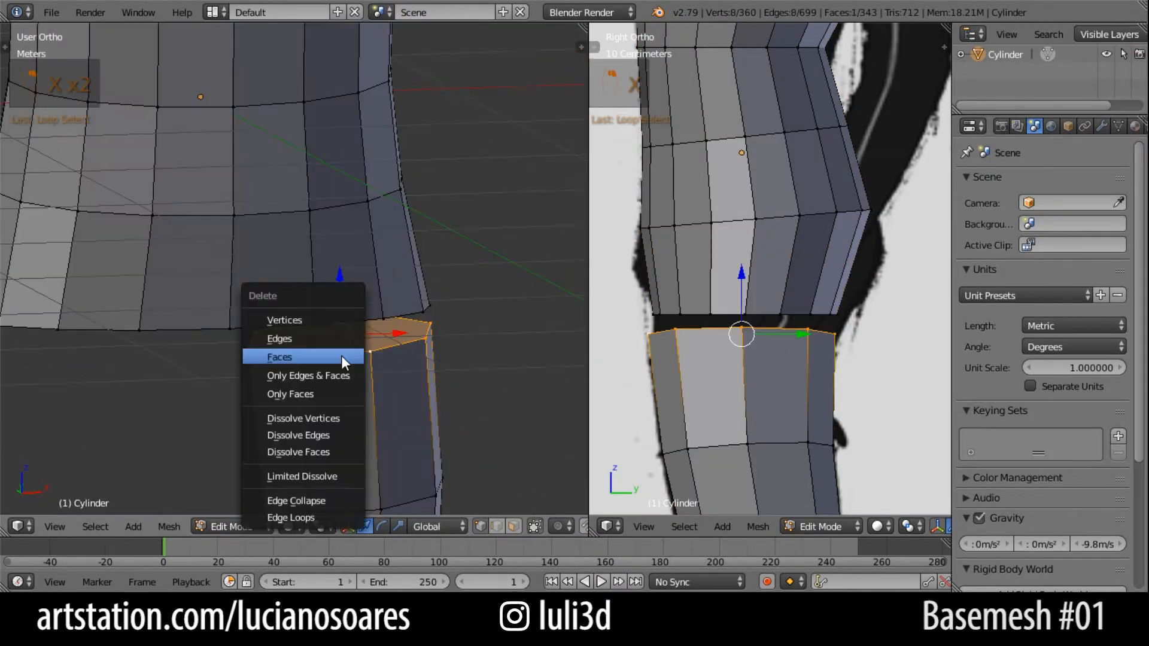
{"action": "left_click", "coordinate": [342, 356]}
Merge the thigh's top vertices pair by pair with the neighbouring vertices of the torso's lower rim, using At Center.
{"action": "right_click", "coordinate": [400, 268], "text": "shift"}
{"action": "key", "text": "alt+m"}
{"action": "left_click", "coordinate": [400, 268]}
{"action": "right_click", "coordinate": [221, 328], "text": "shift"}
{"action": "key", "text": "alt+m"}
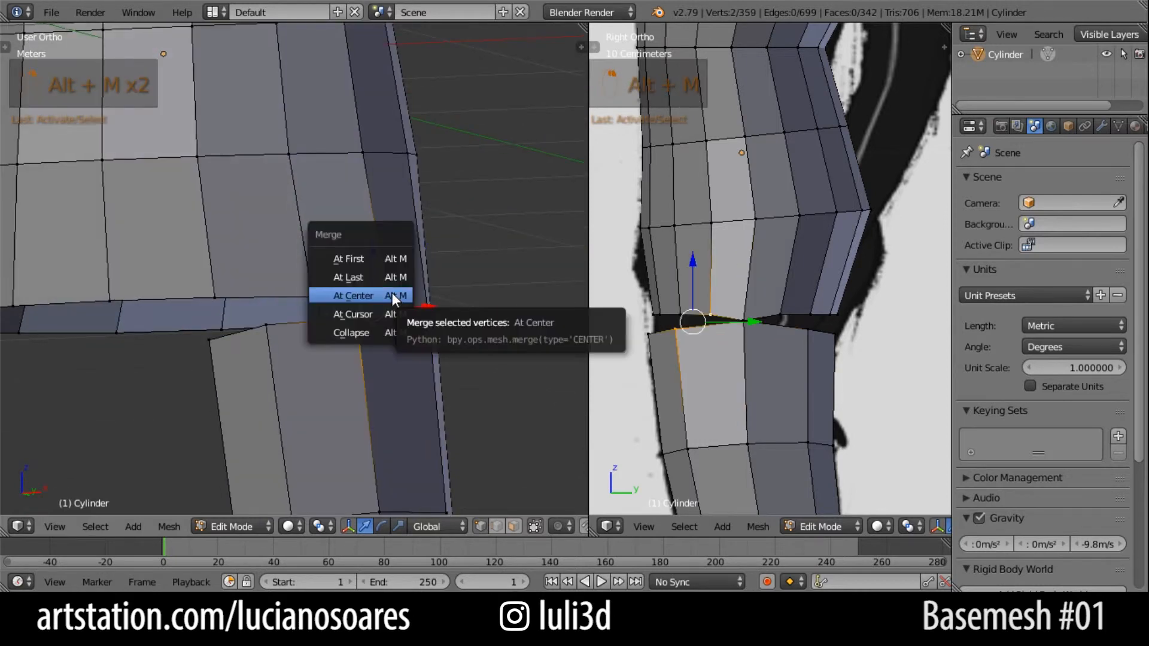
{"action": "left_click", "coordinate": [393, 296]}
{"action": "key", "text": "alt+m"}
{"action": "left_click", "coordinate": [205, 313]}
{"action": "mouse_move", "coordinate": [287, 318]}
{"action": "middle_mouse_down"}
{"action": "mouse_move", "coordinate": [348, 333]}
{"action": "mouse_move", "coordinate": [293, 308]}
{"action": "mouse_move", "coordinate": [243, 325]}
{"action": "mouse_move", "coordinate": [284, 298]}
{"action": "middle_mouse_up"}
{"action": "key", "text": "alt+m"}
{"action": "left_click", "coordinate": [348, 332]}
{"action": "key", "text": "alt+m"}
{"action": "left_click", "coordinate": [323, 349]}
{"action": "key", "text": "alt+m"}
{"action": "left_click", "coordinate": [366, 324]}
{"action": "right_click", "coordinate": [318, 332], "text": "shift"}
{"action": "key", "text": "alt+m"}
{"action": "left_click", "coordinate": [282, 313]}
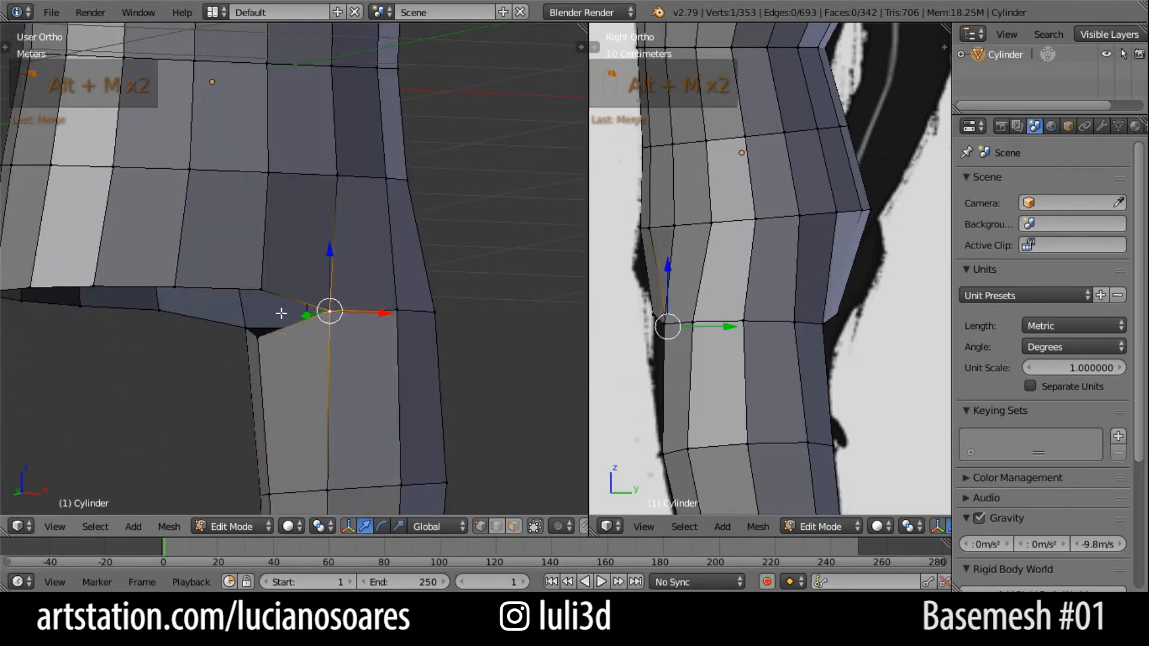
Join the front and back centre vertices of the torso's lower rim with an edge and subdivide it once.
{"action": "key", "text": "KP_1"}
{"action": "middle_click_drag", "start_coordinate": [364, 302], "coordinate": [308, 170]}
{"action": "right_click", "coordinate": [269, 316], "text": "shift"}
{"action": "key", "text": "f"}
{"action": "key", "text": "e"}
{"action": "right_click", "coordinate": [342, 247]}
{"action": "key", "text": "ctrl+z"}
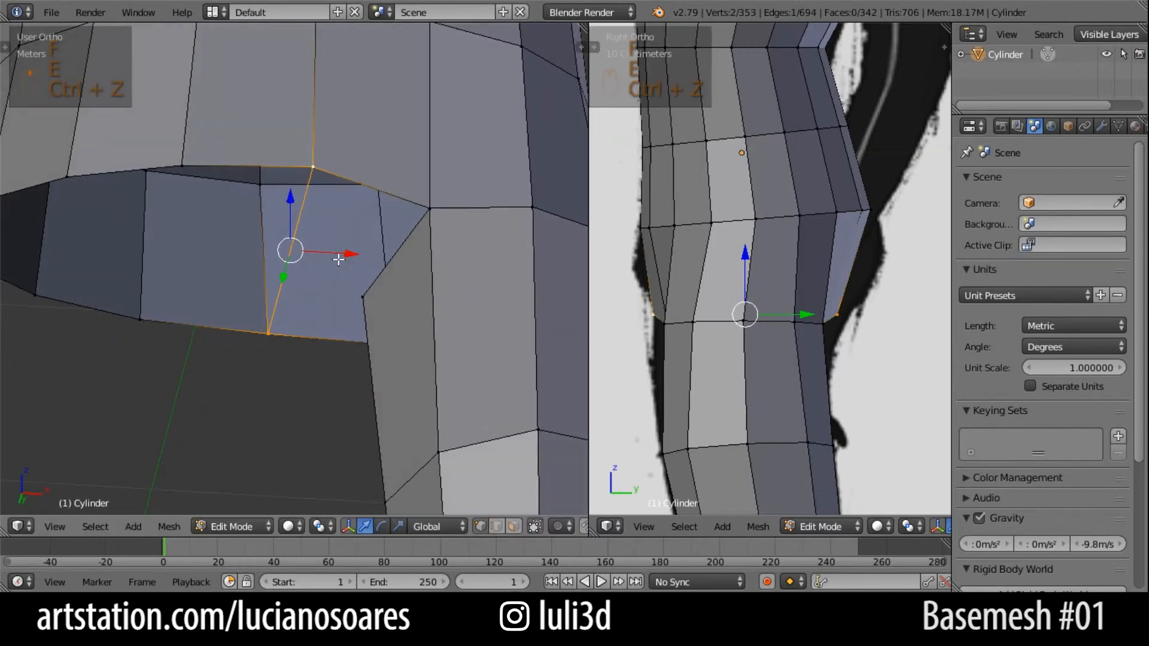
{"action": "key", "text": "w"}
{"action": "left_click", "coordinate": [308, 183]}
Fill the crotch opening beside the thigh with two faces between the subdivided centre edge and the inner thigh.
{"action": "right_click", "coordinate": [324, 184], "text": "shift"}
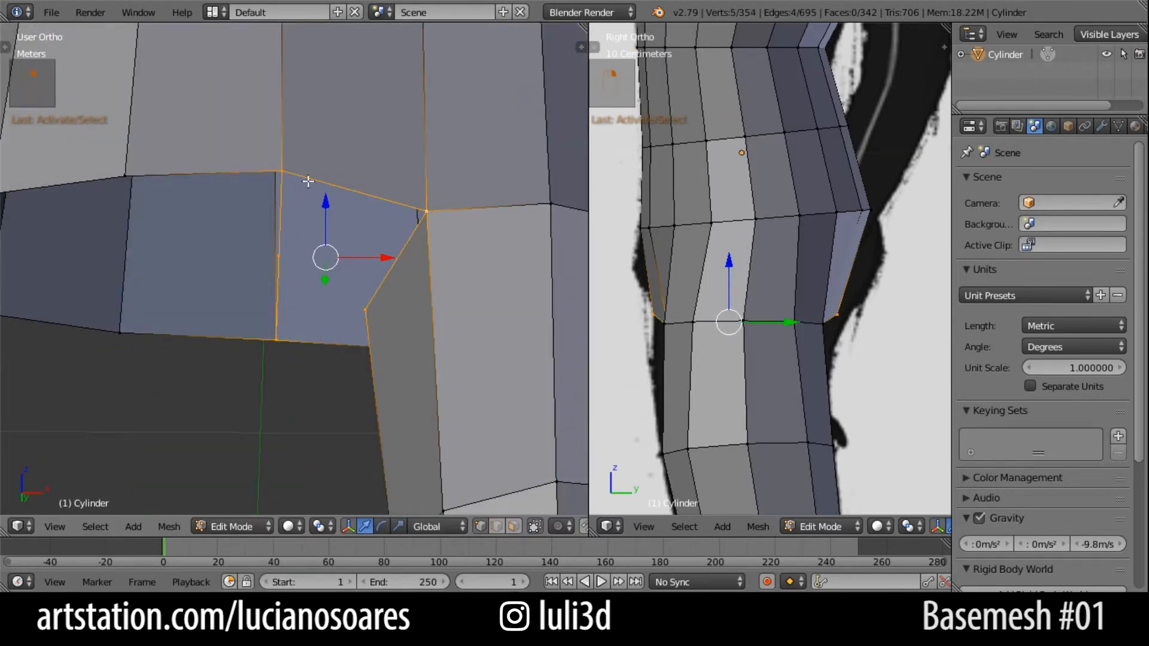
{"action": "middle_click_drag", "start_coordinate": [286, 173], "coordinate": [344, 213]}
{"action": "right_click", "coordinate": [344, 257], "text": "shift"}
{"action": "key", "text": "f"}
{"action": "right_click", "coordinate": [345, 264], "text": "shift"}
{"action": "key", "text": "f"}
Rotate, scale and raise the edge loop joining thigh and torso so it slopes up towards the outer hip in the reference.
{"action": "key", "text": "KP_1"}
{"action": "key", "text": "KP_1"}
{"action": "right_click", "coordinate": [267, 334], "text": "alt"}
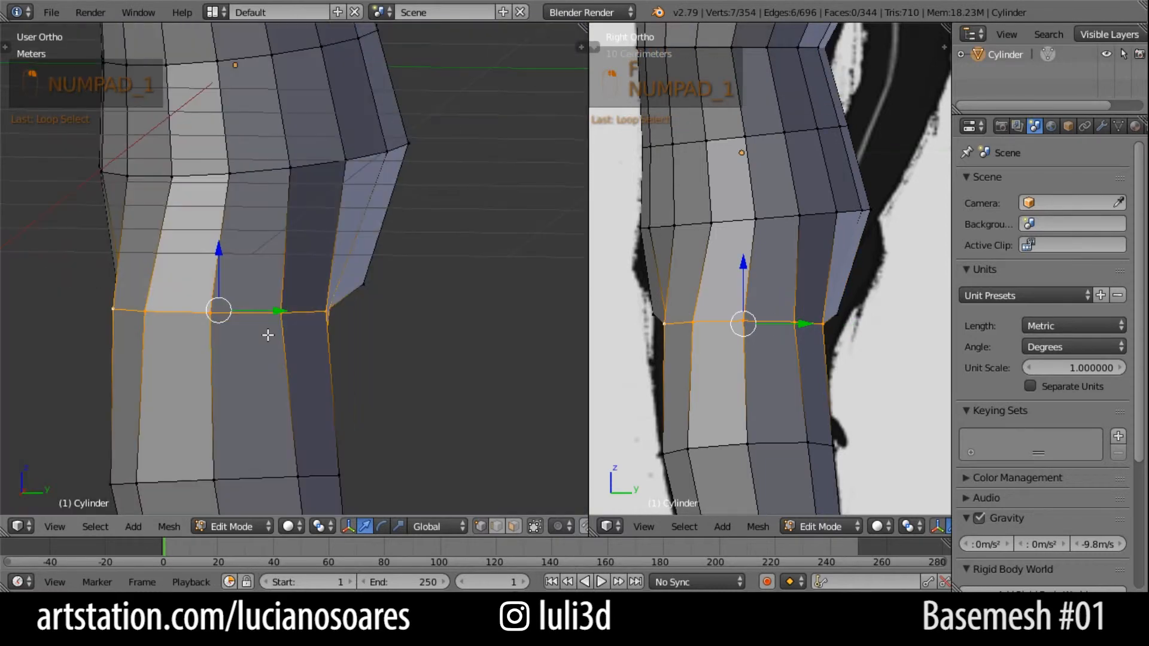
{"action": "key", "text": "z"}
{"action": "key", "text": "r"}
{"action": "key", "text": "s"}
{"action": "key", "text": "g"}
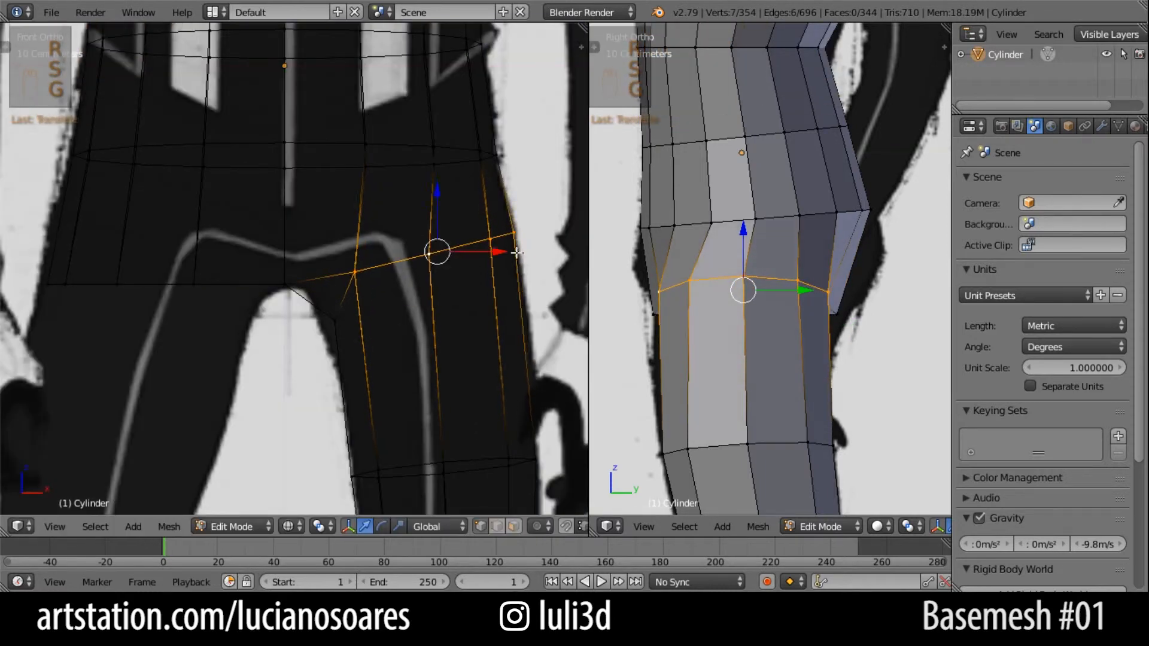
{"action": "left_click", "coordinate": [515, 251]}
Move the vertex at the inner top of the thigh up towards the crotch.
{"action": "right_click", "coordinate": [341, 312]}
{"action": "key", "text": "g"}
{"action": "left_click", "coordinate": [319, 293]}
Add one loop cut around the upper thigh below the hip and leave mesh editing in solid shading.
{"action": "scroll", "coordinate": [308, 288], "scroll_direction": "down", "scroll_amount": 3}
{"action": "scroll", "coordinate": [308, 287], "scroll_direction": "up", "scroll_amount": 3}
{"action": "key", "text": "ctrl+r"}
{"action": "key", "text": "ctrl+r"}
{"action": "left_click", "coordinate": [356, 365]}
{"action": "left_click", "coordinate": [385, 366]}
{"action": "key", "text": "Tab"}
{"action": "key", "text": "z"}
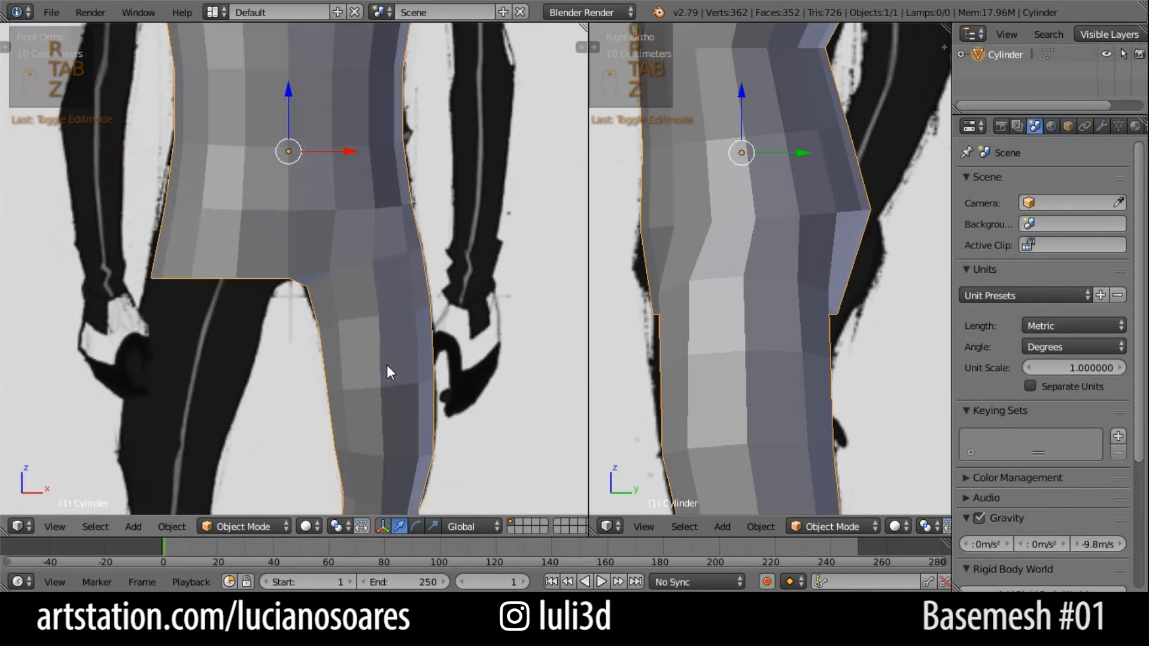
Resume mesh editing and bevel the horizontal edge loop above the hip joint into two loops.
{"action": "key", "text": "ctrl+KP_1"}
{"action": "key", "text": "Tab"}
{"action": "key", "text": "KP_1"}
{"action": "scroll", "coordinate": [389, 323], "scroll_direction": "up", "scroll_amount": 2}
{"action": "right_click", "coordinate": [362, 252], "text": "alt"}
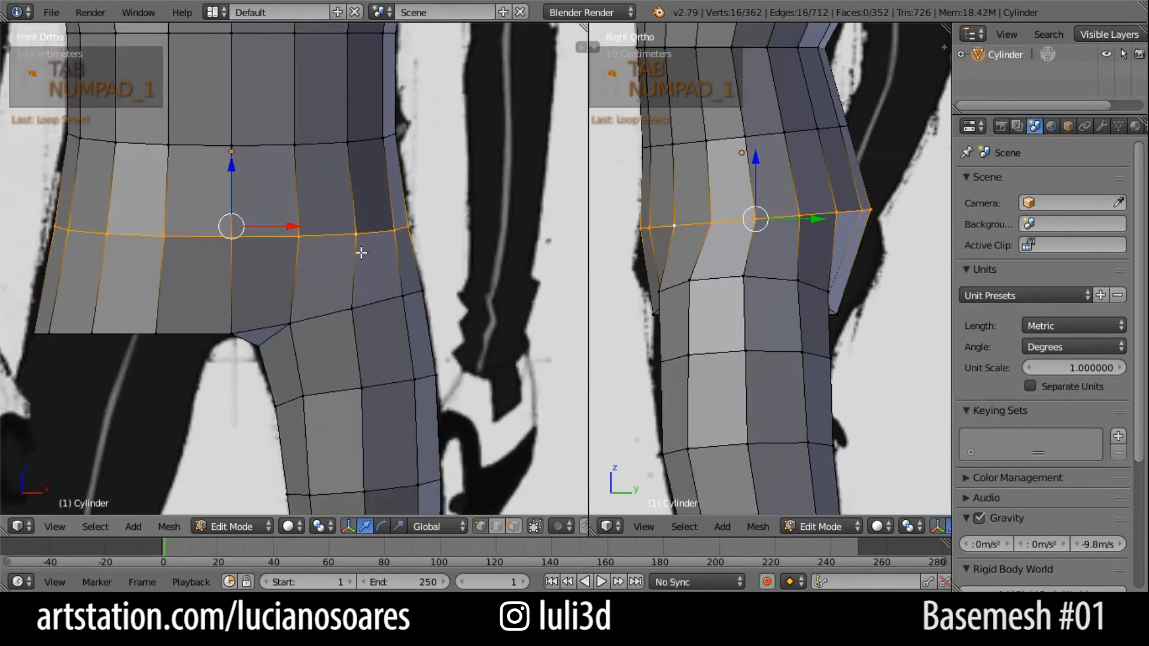
{"action": "key", "text": "ctrl+b"}
{"action": "left_click", "coordinate": [381, 306]}
Slide the lower of the two bevelled hip loops down and rotate it to follow the slope of the thigh joint.
{"action": "scroll", "coordinate": [251, 267], "scroll_direction": "up", "scroll_amount": 1}
{"action": "right_click", "coordinate": [286, 210], "text": "alt"}
{"action": "key", "text": "g"}
{"action": "key", "text": "g"}
{"action": "left_click", "coordinate": [339, 217]}
{"action": "key", "text": "r"}
{"action": "left_click", "coordinate": [452, 243]}
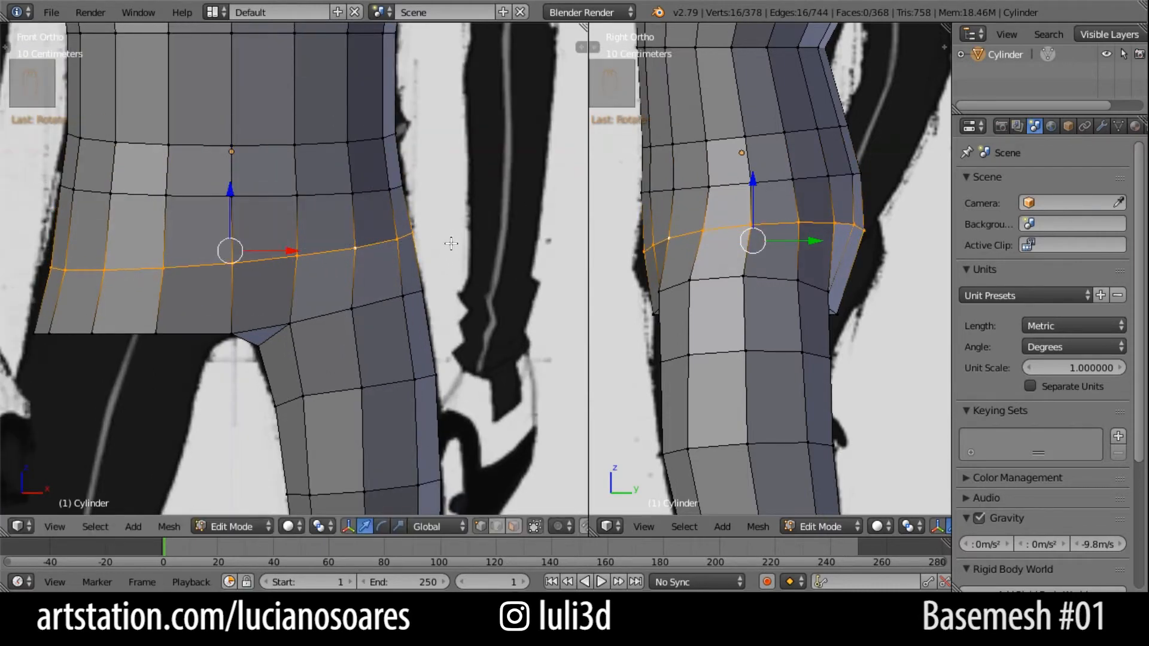
Examine the hip joint, the open underside and the whole torso against the front reference.
{"action": "middle_click_drag", "start_coordinate": [239, 257], "coordinate": [222, 265]}
{"action": "key", "text": "KP_3"}
{"action": "key", "text": "KP_1"}
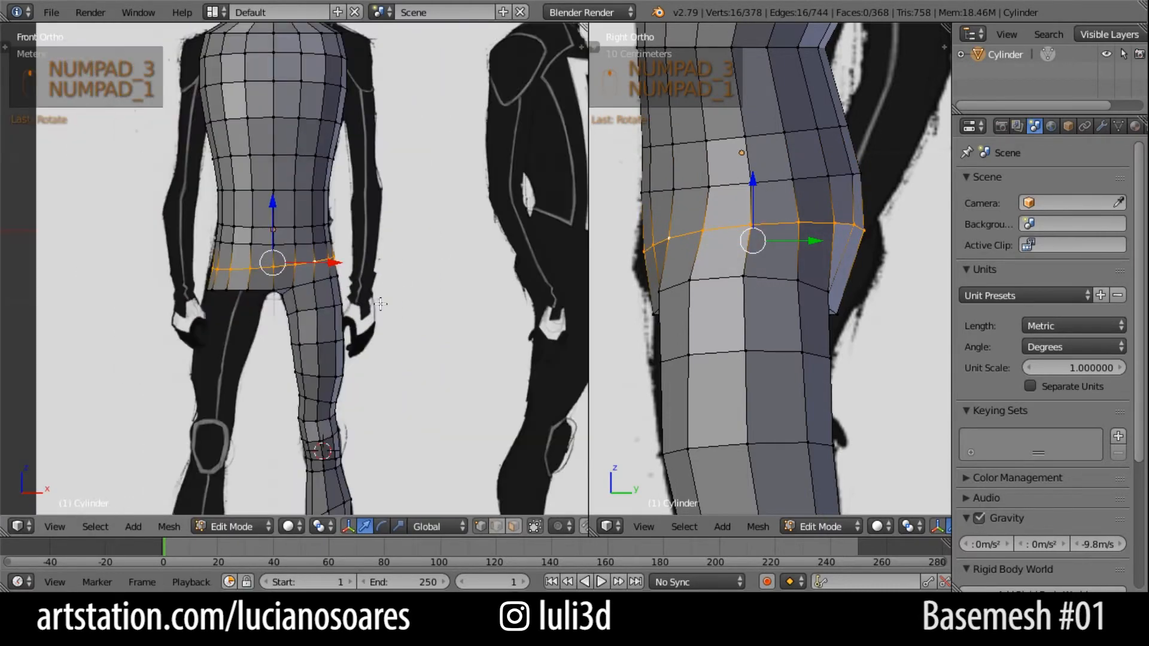
{"action": "scroll", "coordinate": [377, 353], "scroll_direction": "down", "scroll_amount": 3}
{"action": "scroll", "coordinate": [405, 313], "scroll_direction": "up", "scroll_amount": 5}
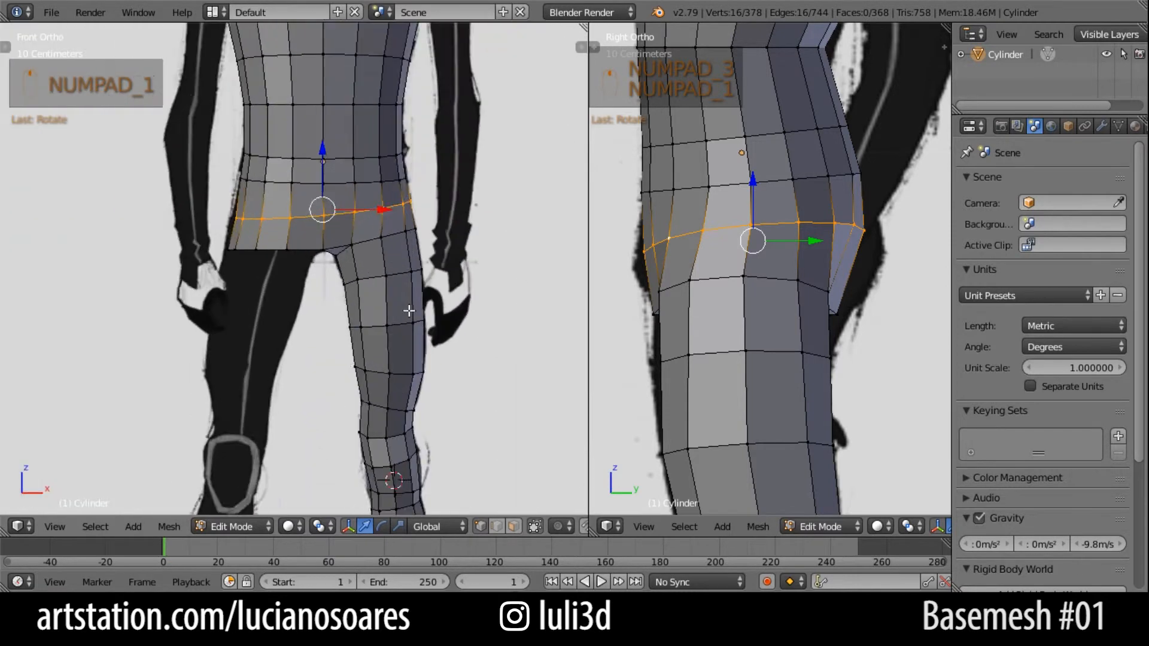
{"action": "middle_click_drag", "start_coordinate": [409, 311], "coordinate": [346, 261]}
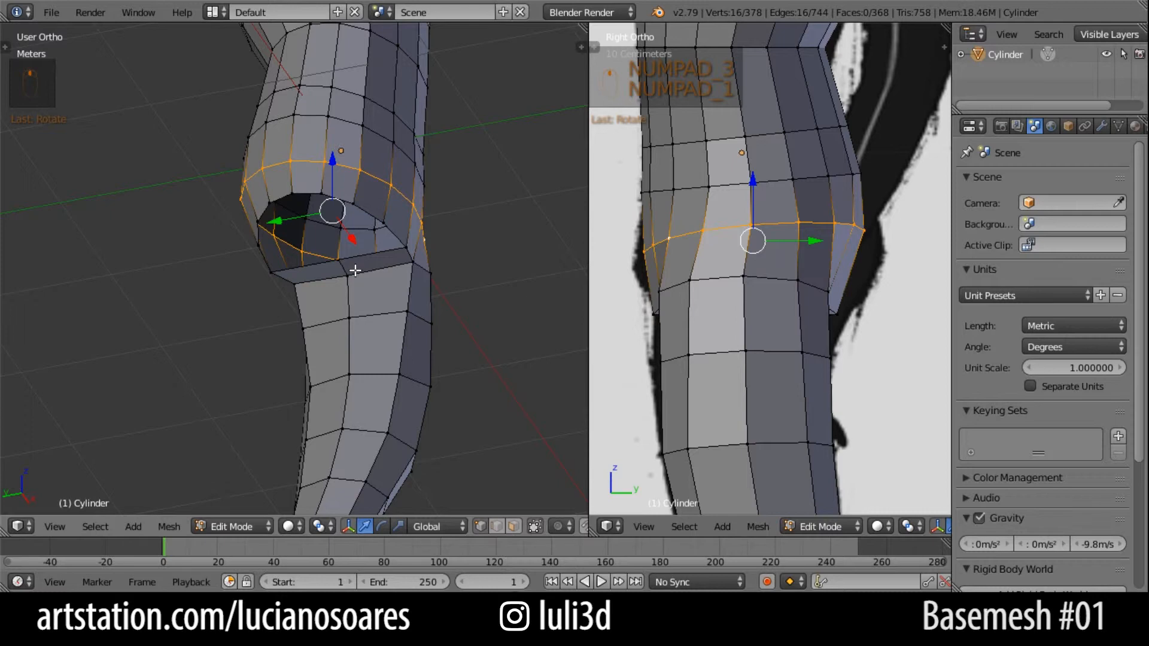
{"action": "key", "text": "KP_1"}
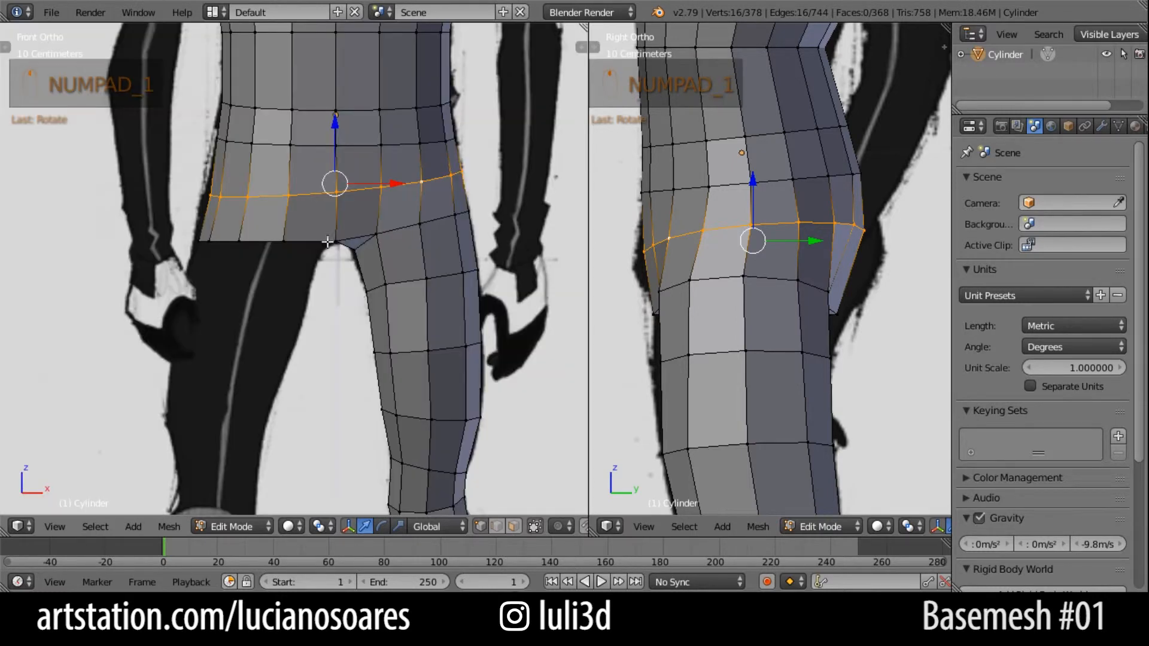
{"action": "scroll", "coordinate": [431, 258], "scroll_direction": "down", "scroll_amount": 1}
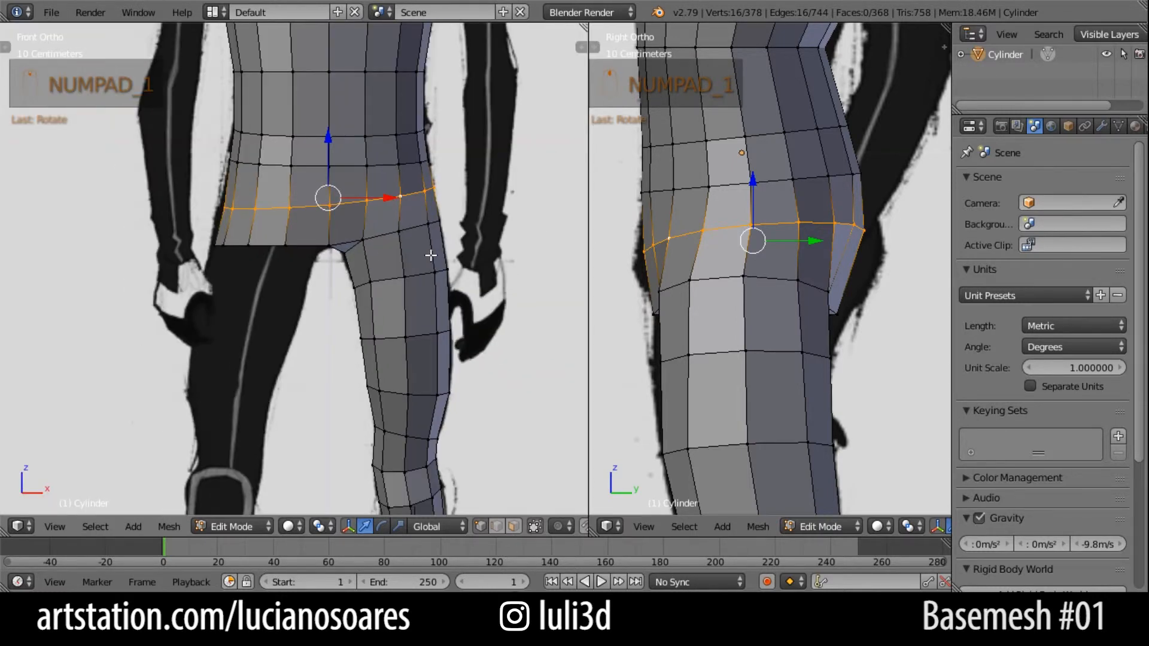
{"action": "middle_click_drag", "start_coordinate": [473, 251], "coordinate": [431, 354], "text": "shift"}
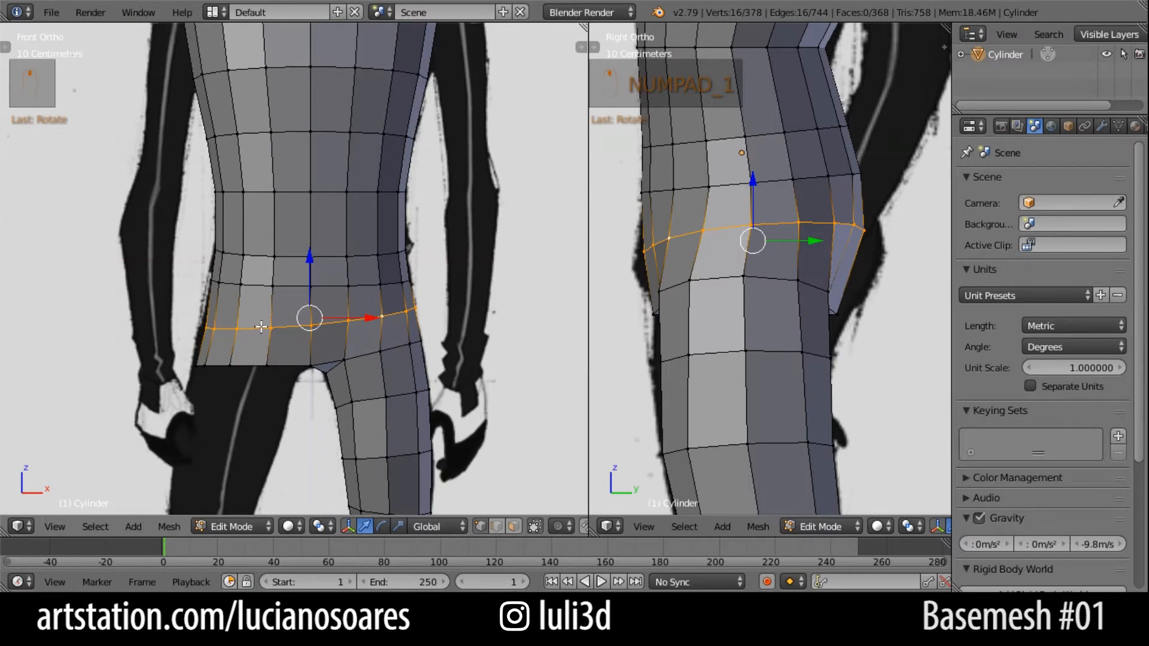
{"action": "scroll", "coordinate": [359, 321], "scroll_direction": "down", "scroll_amount": 4}
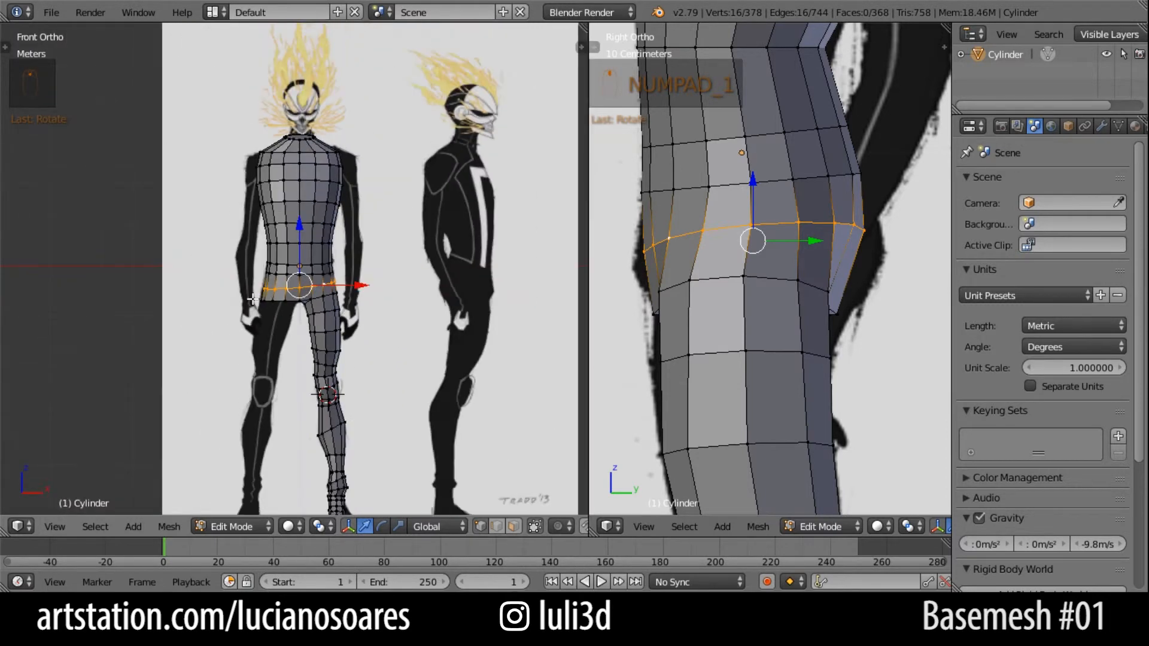
{"action": "scroll", "coordinate": [277, 292], "scroll_direction": "up", "scroll_amount": 2}
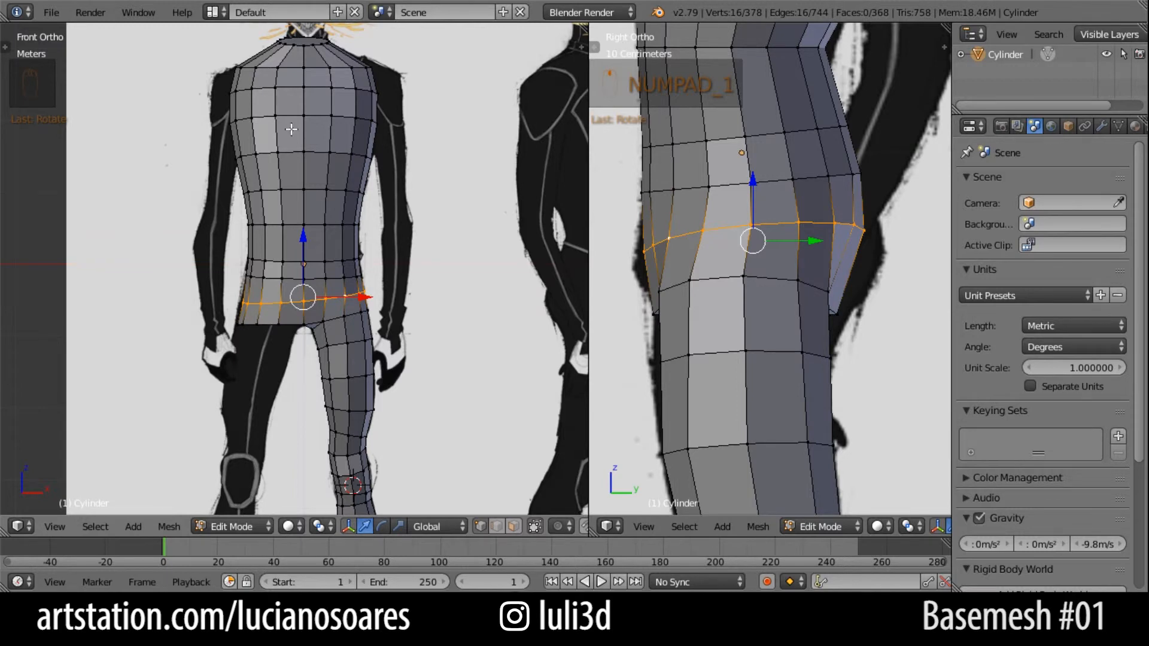
{"action": "scroll", "coordinate": [324, 166], "scroll_direction": "down", "scroll_amount": 1}
{"action": "middle_click_drag", "start_coordinate": [328, 173], "coordinate": [359, 250], "text": "shift"}
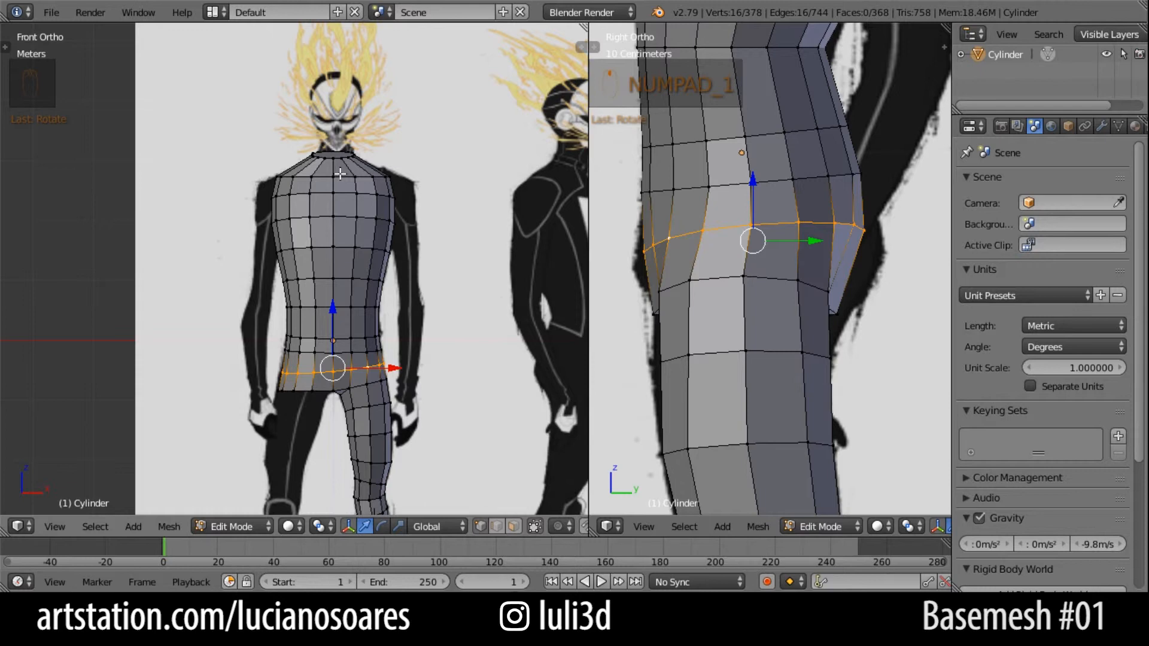
Select the vertices of the legless torso half through the mesh, excluding the centre line, and delete them.
{"action": "right_click", "coordinate": [321, 160]}
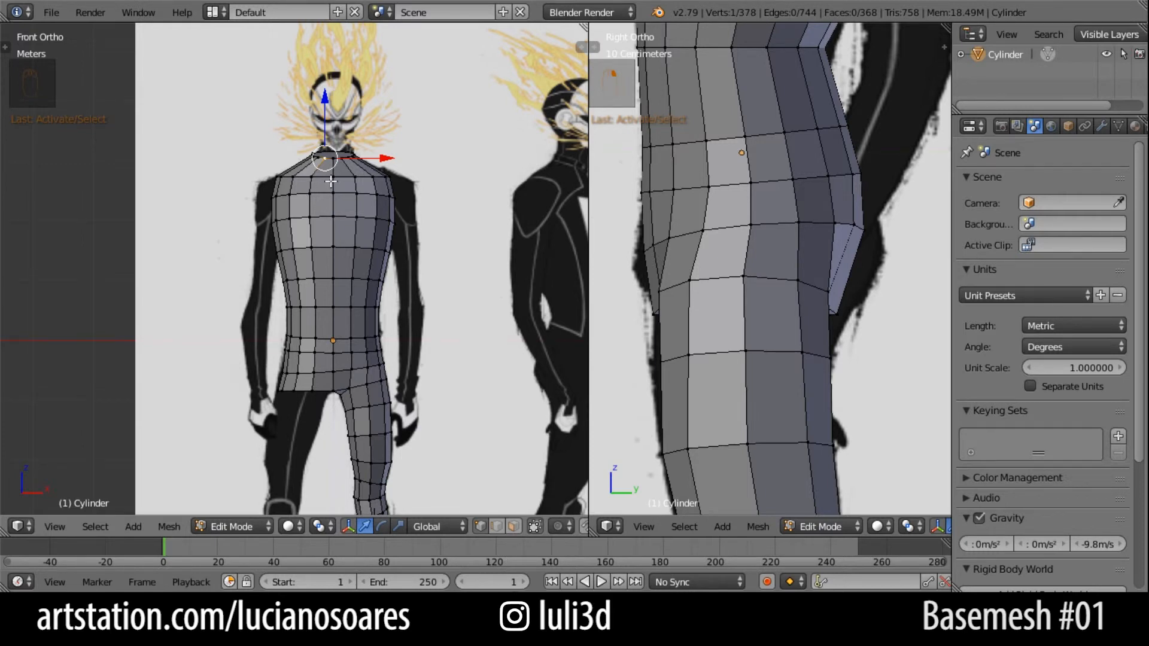
{"action": "key", "text": "z"}
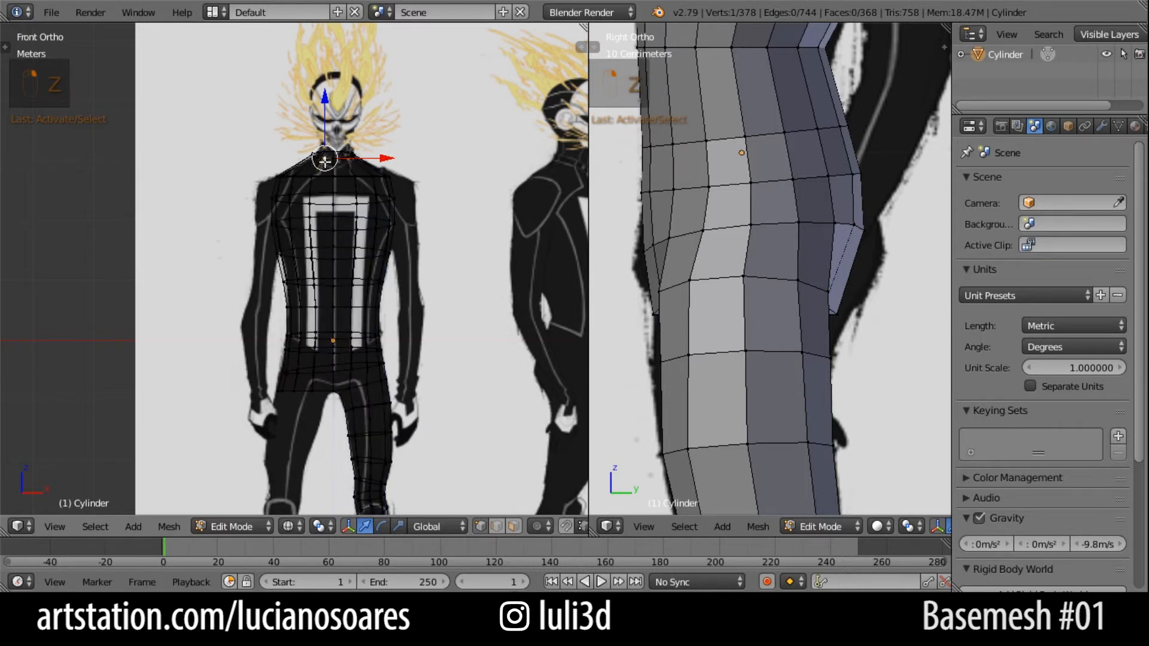
{"action": "key", "text": "b"}
{"action": "left_click_drag", "start_coordinate": [326, 144], "coordinate": [269, 395]}
{"action": "key", "text": "x"}
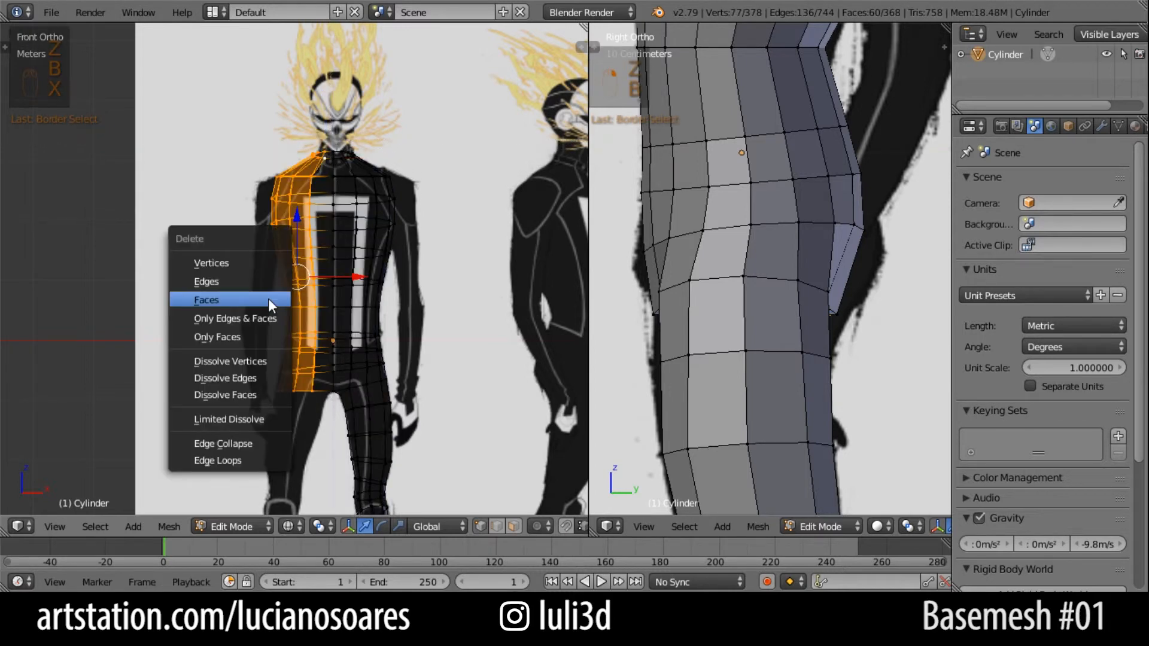
{"action": "left_click", "coordinate": [253, 263]}
{"action": "key", "text": "z"}
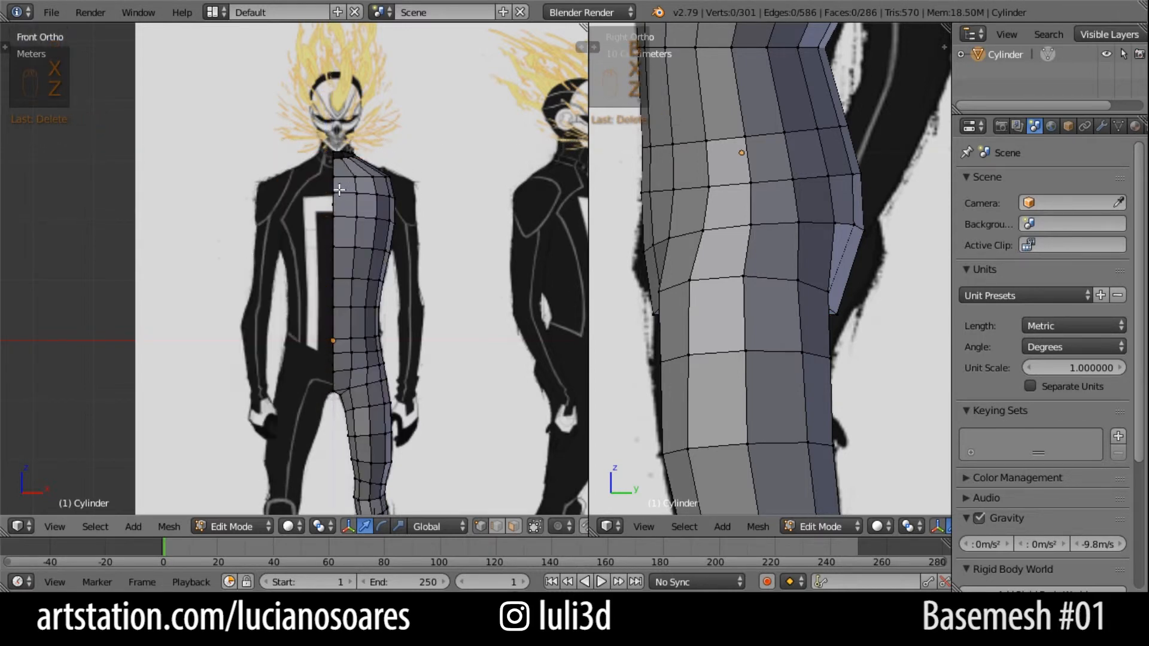
Add a Mirror modifier to the half body, check the mirrored hips and crotch, and return to mesh editing.
{"action": "left_click", "coordinate": [1100, 127]}
{"action": "left_click", "coordinate": [1038, 183]}
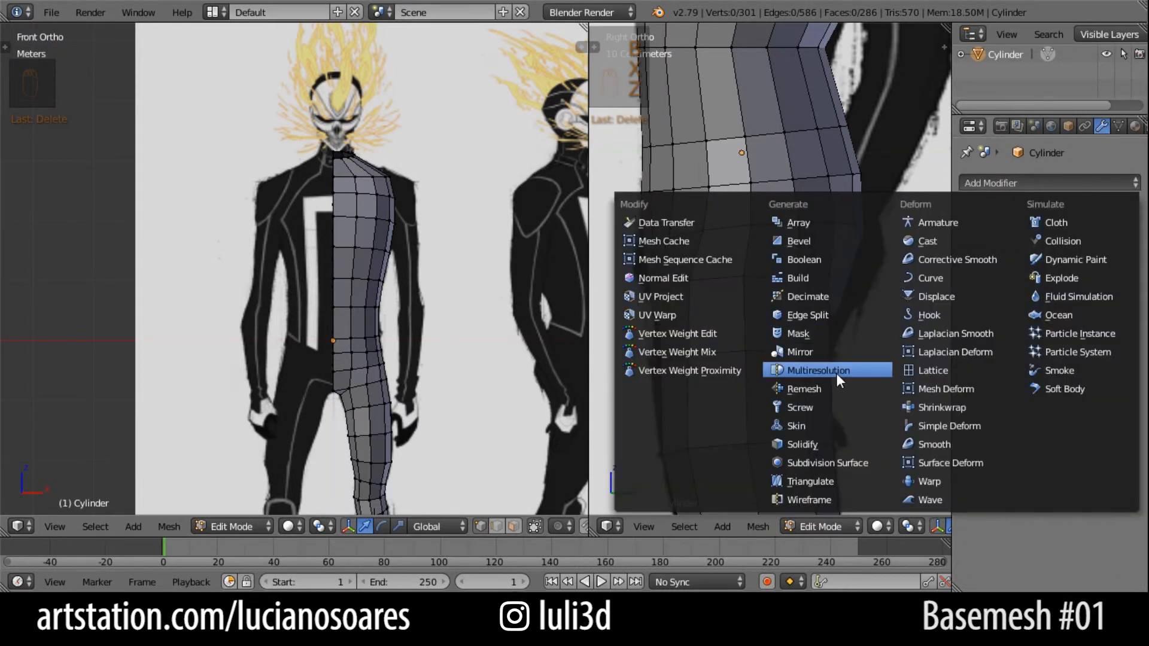
{"action": "left_click", "coordinate": [828, 352]}
{"action": "key", "text": "Tab"}
{"action": "scroll", "coordinate": [443, 354], "scroll_direction": "down", "scroll_amount": 1}
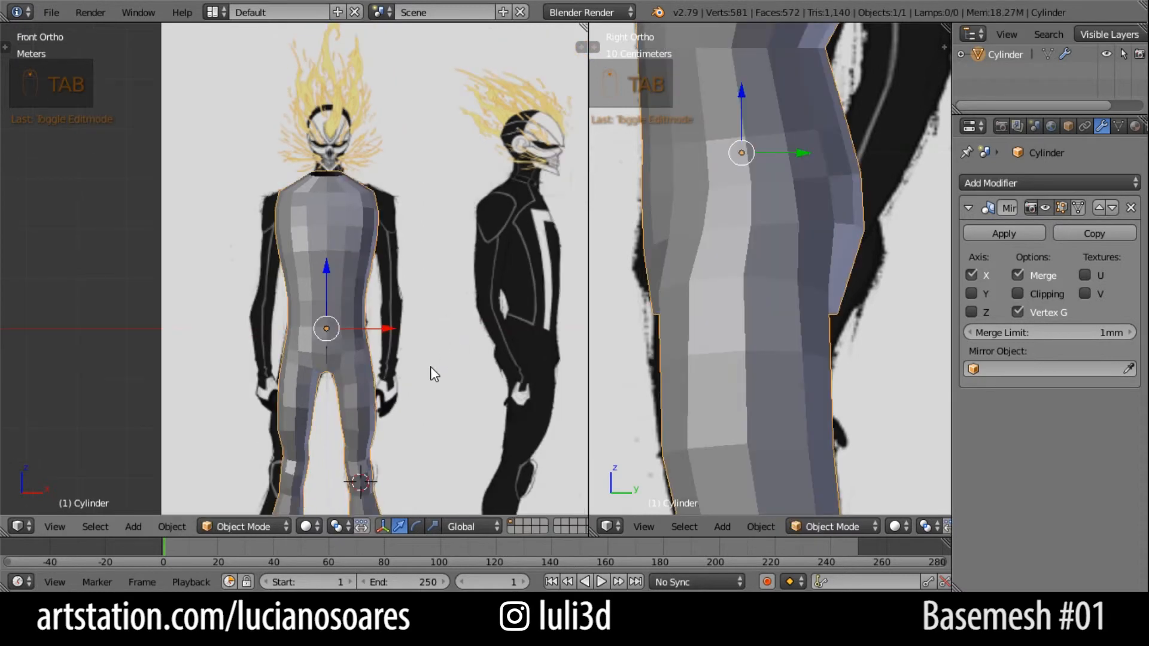
{"action": "scroll", "coordinate": [443, 353], "scroll_direction": "up", "scroll_amount": 5}
{"action": "scroll", "coordinate": [439, 356], "scroll_direction": "up", "scroll_amount": 3}
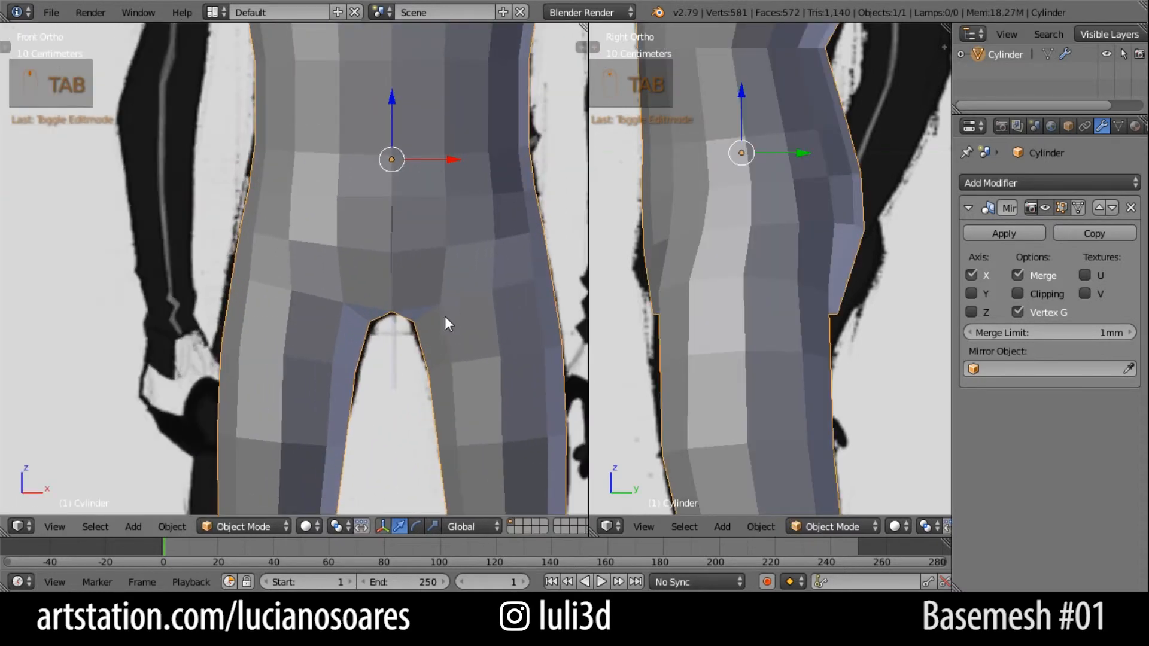
{"action": "key", "text": "Tab"}
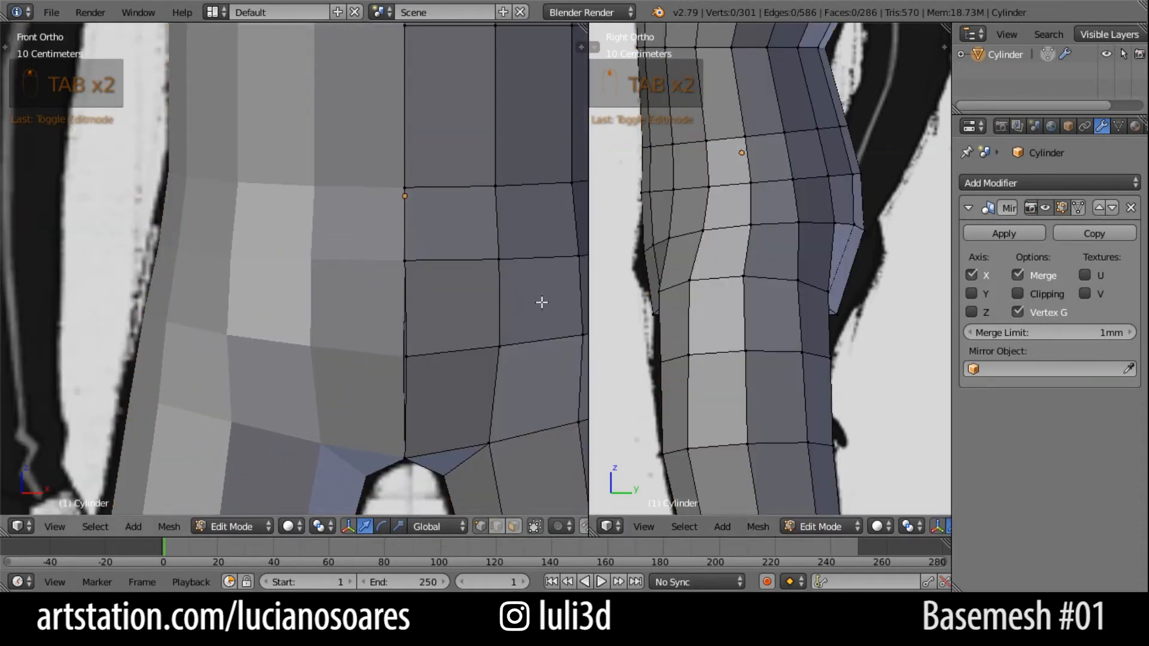
{"action": "right_click", "coordinate": [409, 355]}
{"action": "key", "text": "g"}
{"action": "right_click", "coordinate": [423, 360]}
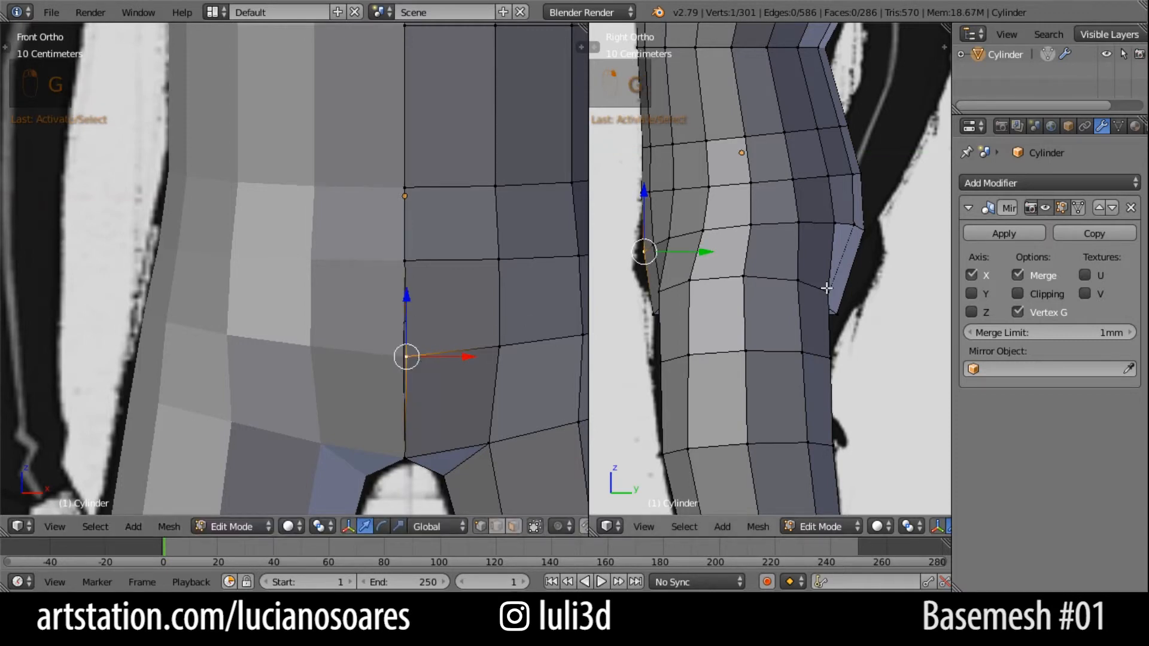
Enable clipping on the Mirror modifier and snap the centre-line edge loop of the half body onto the mirror plane.
{"action": "right_click", "coordinate": [406, 299], "text": "alt"}
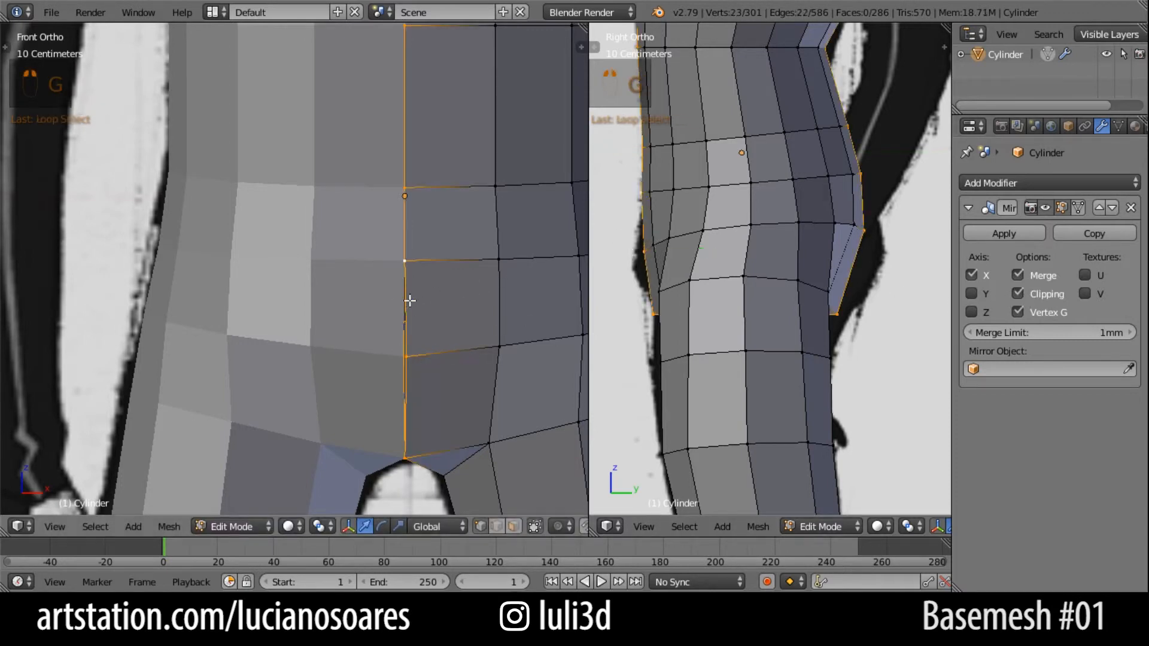
{"action": "key", "text": "g"}
{"action": "right_click", "coordinate": [417, 315]}
{"action": "key", "text": "g"}
{"action": "right_click", "coordinate": [441, 312]}
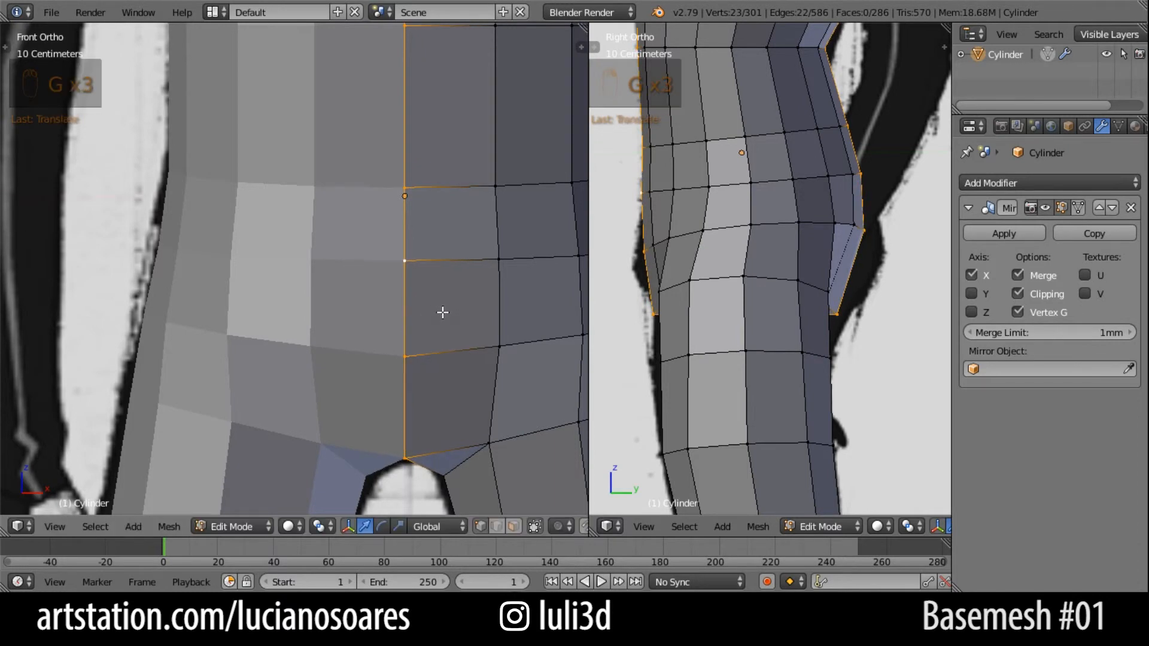
Move the protruding centre-line vertex on the back of the hips along the X axis onto the mirror plane.
{"action": "key", "text": "Tab"}
{"action": "scroll", "coordinate": [461, 310], "scroll_direction": "down", "scroll_amount": 3}
{"action": "middle_click_drag", "start_coordinate": [471, 306], "coordinate": [372, 321]}
{"action": "key", "text": "Tab"}
{"action": "scroll", "coordinate": [346, 321], "scroll_direction": "up", "scroll_amount": 6}
{"action": "right_click", "coordinate": [394, 328]}
{"action": "key", "text": "g"}
{"action": "key", "text": "x"}
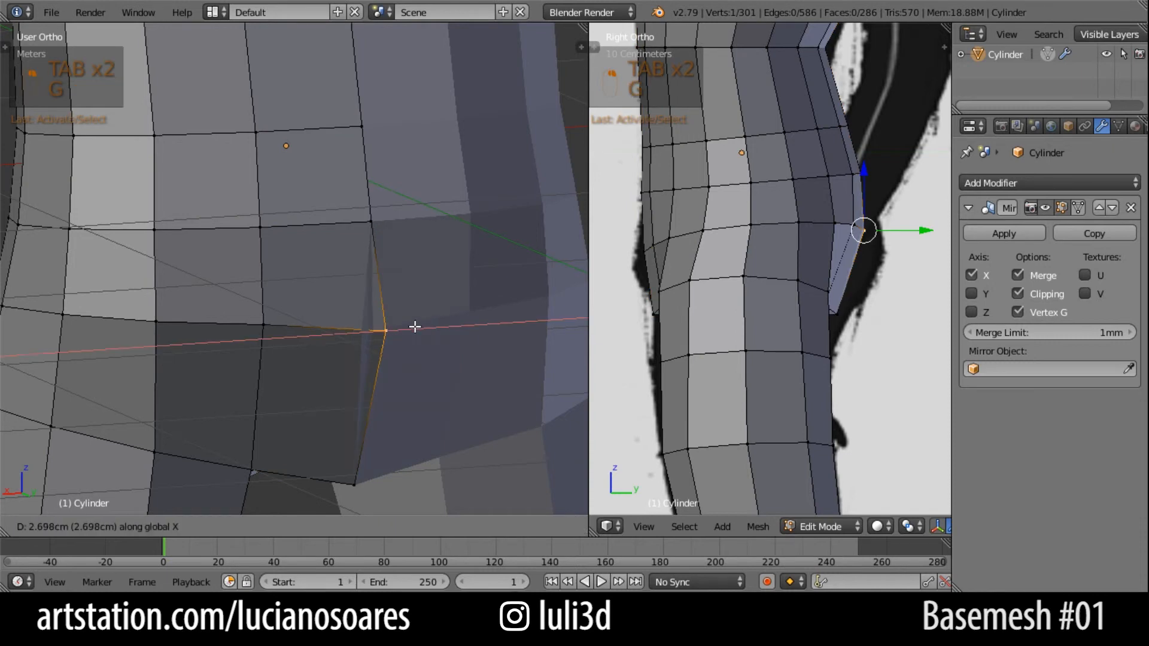
{"action": "left_click", "coordinate": [414, 327]}
Raise the rear crotch vertex and the centre-line vertex above it along the Z axis to reshape the buttocks.
{"action": "key", "text": "Tab"}
{"action": "scroll", "coordinate": [373, 328], "scroll_direction": "down", "scroll_amount": 5}
{"action": "middle_click_drag", "start_coordinate": [373, 327], "coordinate": [342, 289]}
{"action": "key", "text": "Tab"}
{"action": "right_click", "coordinate": [328, 329]}
{"action": "key", "text": "g"}
{"action": "key", "text": "z"}
{"action": "left_click", "coordinate": [328, 301]}
{"action": "right_click", "coordinate": [332, 272]}
{"action": "key", "text": "g"}
{"action": "key", "text": "z"}
{"action": "left_click", "coordinate": [332, 261]}
{"action": "middle_click_drag", "start_coordinate": [332, 260], "coordinate": [274, 296]}
{"action": "key", "text": "Tab"}
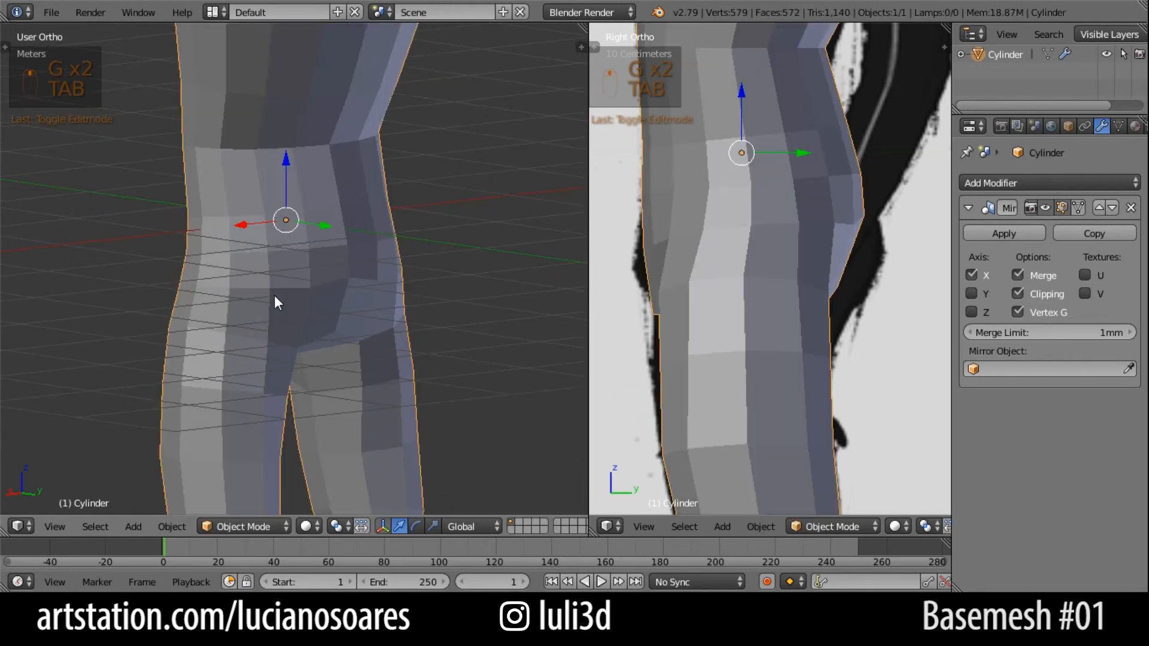
Raise the front centre vertex of the crotch and check the mirrored body against the front reference.
{"action": "scroll", "coordinate": [274, 296], "scroll_direction": "down", "scroll_amount": 4}
{"action": "middle_click_drag", "start_coordinate": [372, 299], "coordinate": [358, 267]}
{"action": "scroll", "coordinate": [405, 227], "scroll_direction": "up", "scroll_amount": 2}
{"action": "middle_click_drag", "start_coordinate": [417, 193], "coordinate": [383, 375], "text": "shift"}
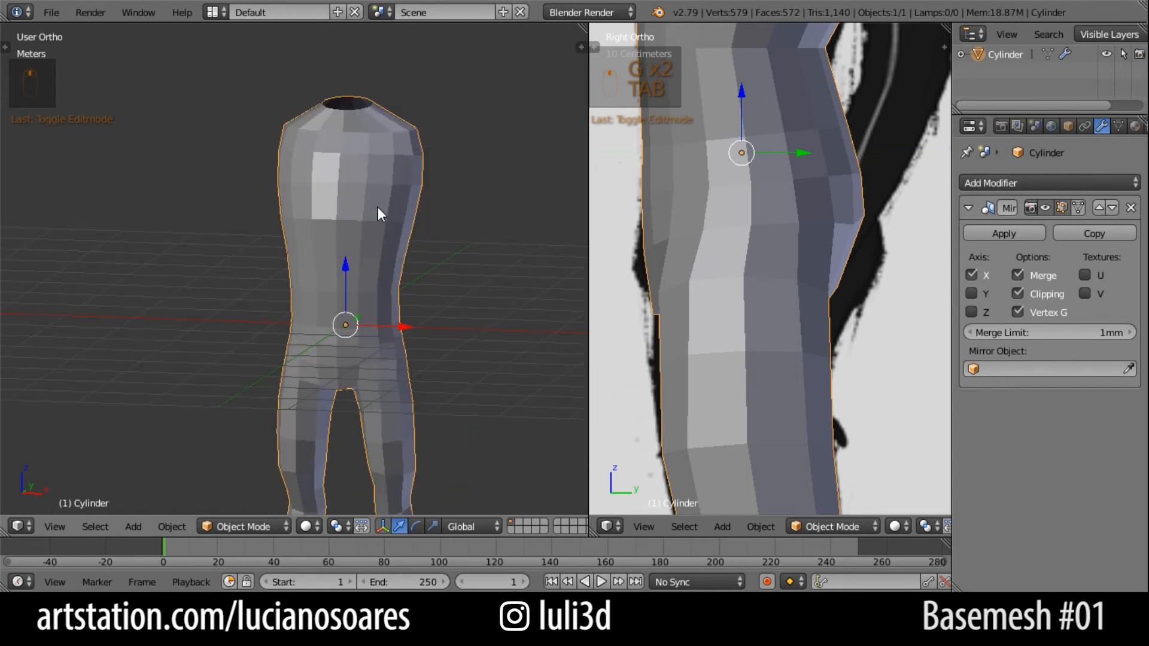
{"action": "key", "text": "Tab"}
{"action": "right_click", "coordinate": [338, 386]}
{"action": "key", "text": "g"}
{"action": "left_click", "coordinate": [375, 377]}
{"action": "key", "text": "Tab"}
{"action": "middle_click_drag", "start_coordinate": [374, 377], "coordinate": [405, 357]}
{"action": "key", "text": "KP_1"}
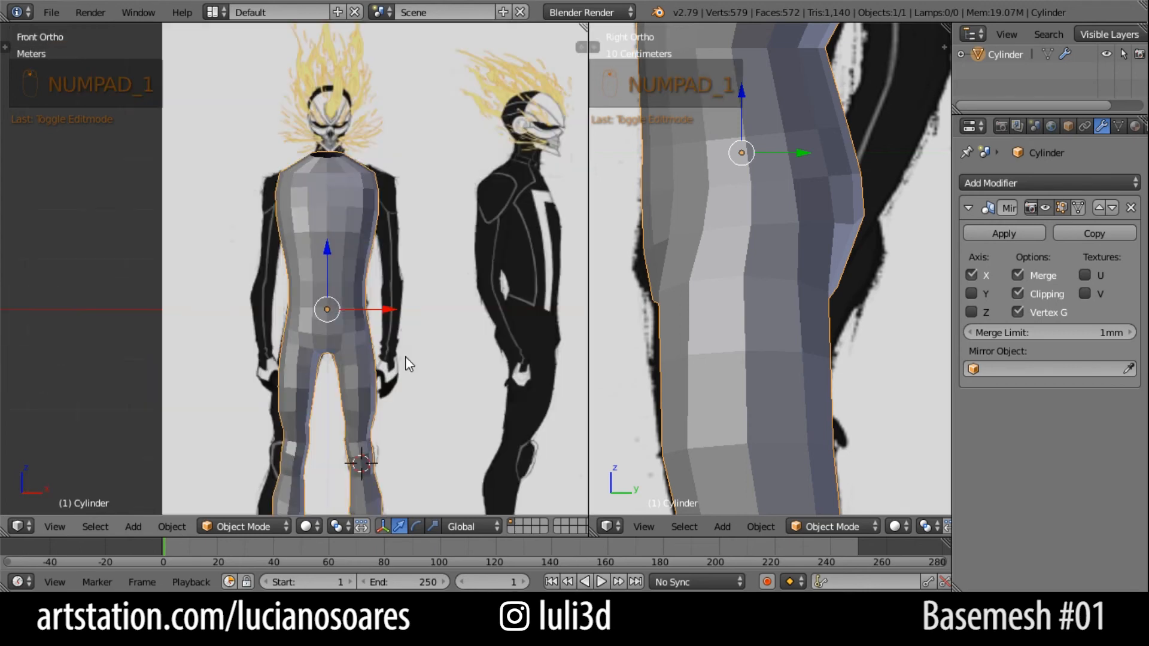
{"action": "scroll", "coordinate": [404, 357], "scroll_direction": "up", "scroll_amount": 3}
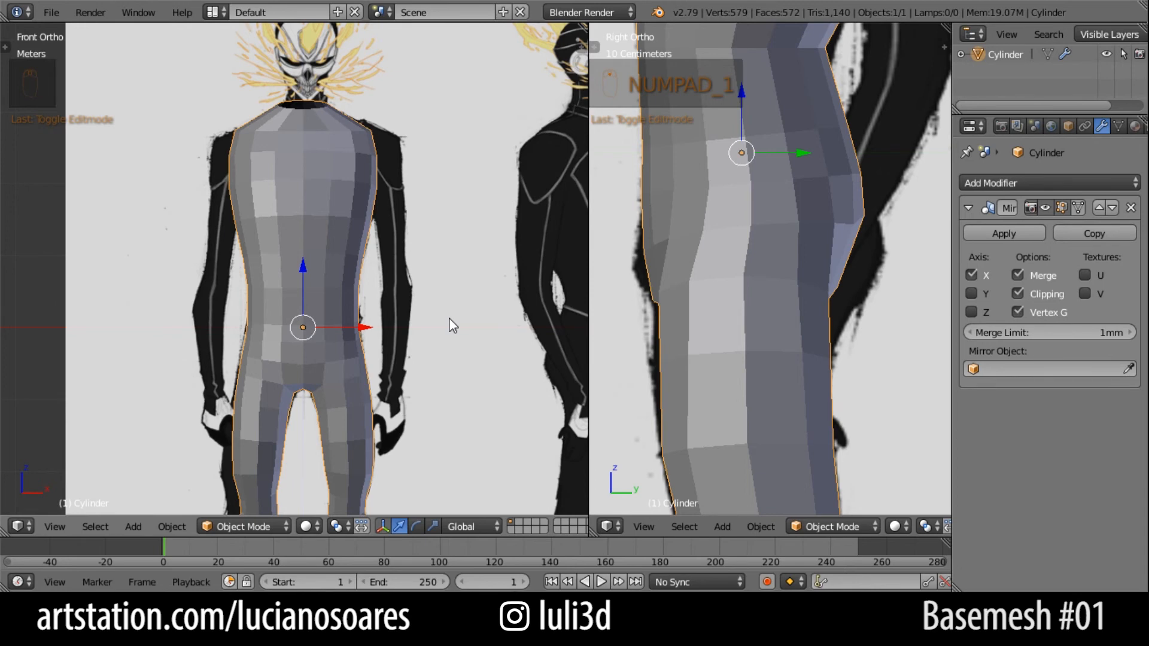
{"action": "scroll", "coordinate": [405, 201], "scroll_direction": "up", "scroll_amount": 2}
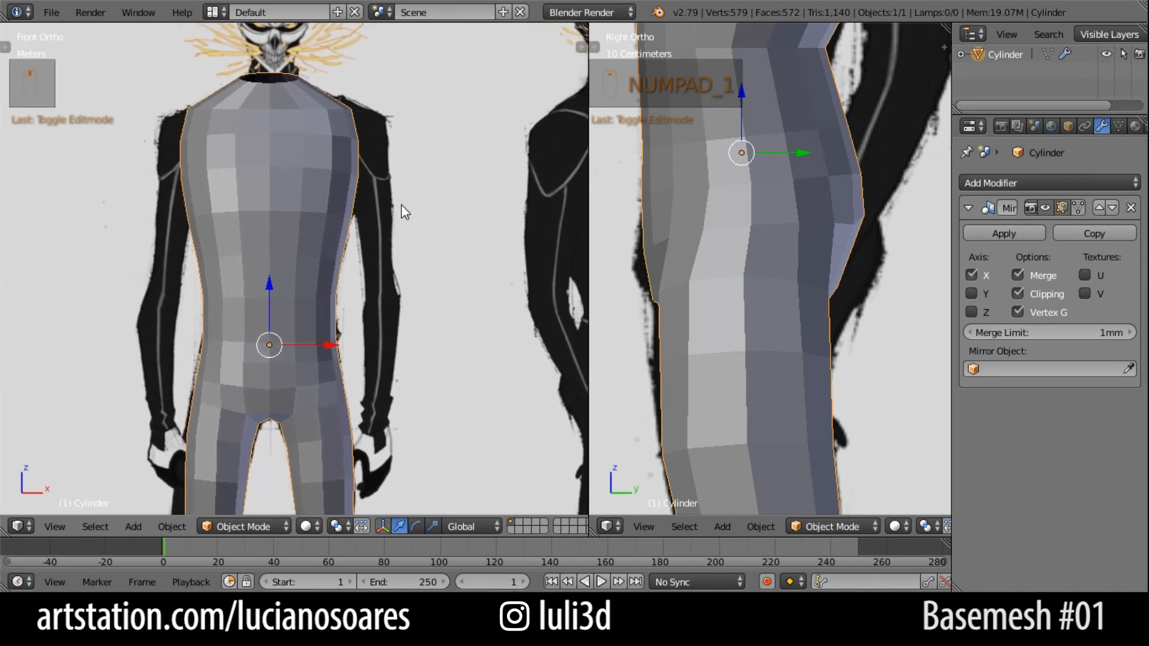